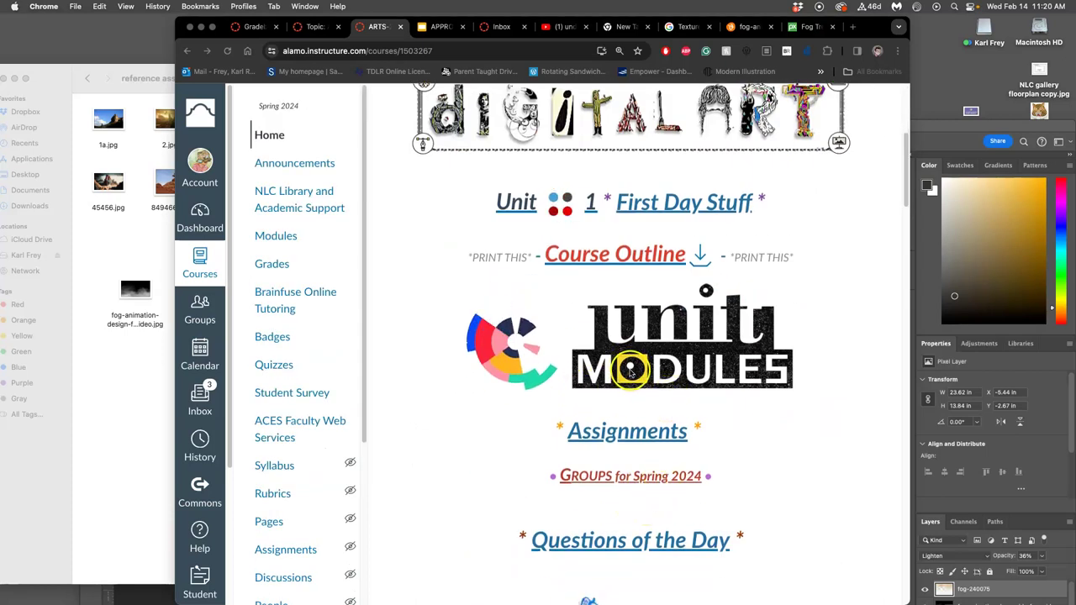
From the Unit Modules page, open the Unit 6: Creaturescape Creation Reflection overview
{"action": "left_click", "coordinate": [643, 376]}
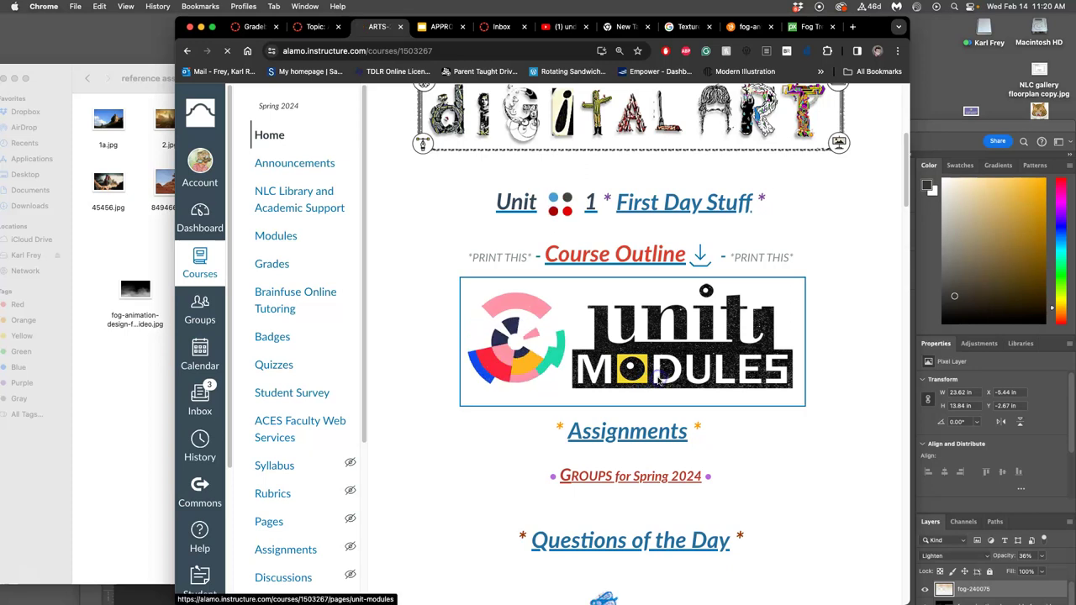
{"action": "scroll", "coordinate": [668, 427], "scroll_direction": "down", "scroll_amount": 1}
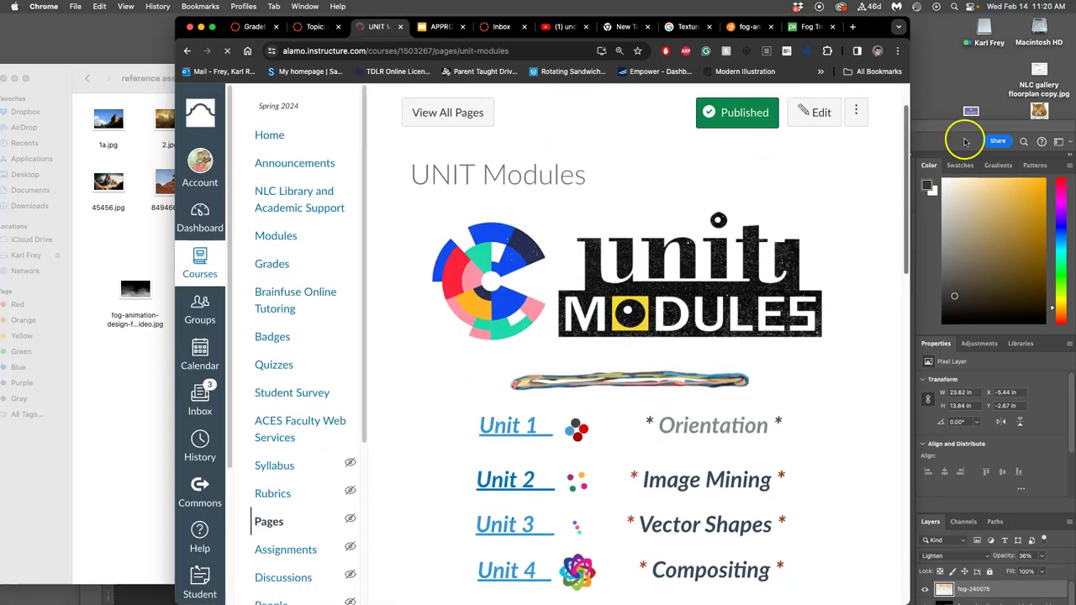
{"action": "scroll", "coordinate": [740, 316], "scroll_direction": "down", "scroll_amount": 2}
{"action": "scroll", "coordinate": [719, 379], "scroll_direction": "down", "scroll_amount": 2}
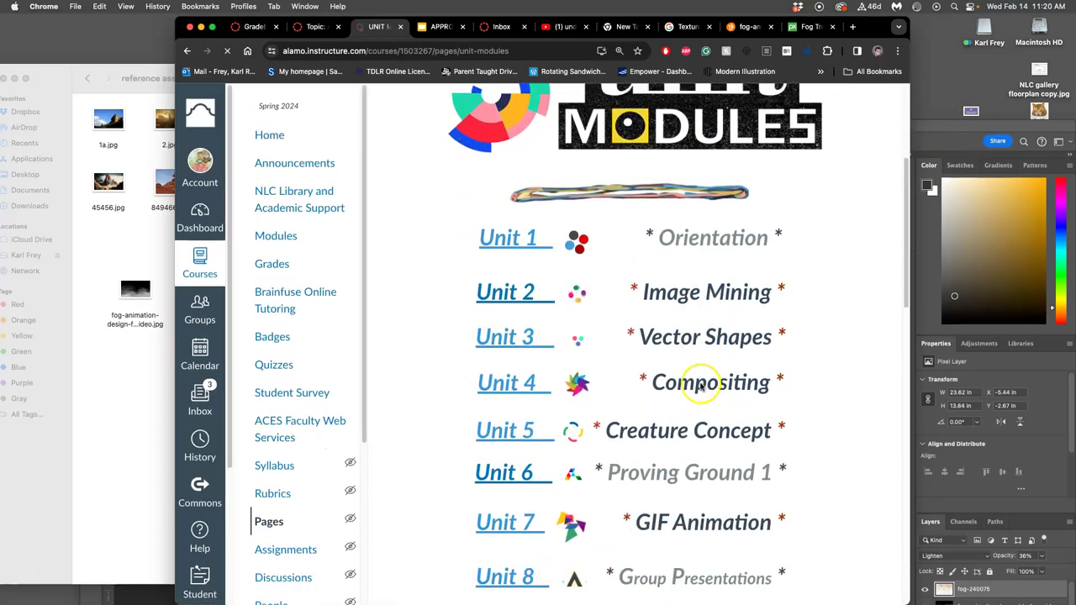
{"action": "left_click", "coordinate": [506, 473]}
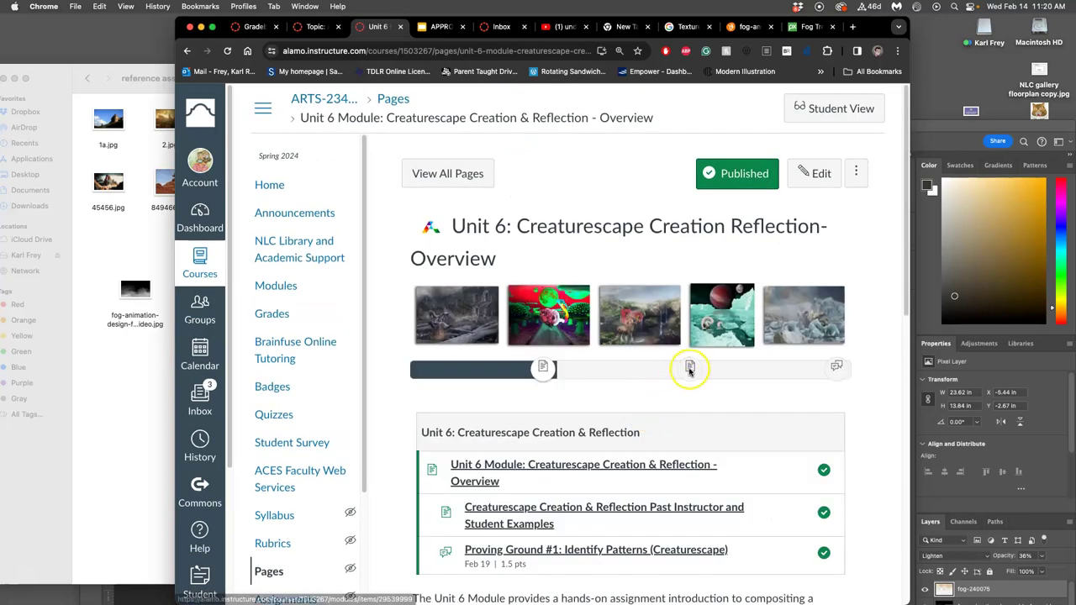
Open the Past Instructor and Student Examples page and read the 300 PPI and 72 PPI specs
{"action": "left_click", "coordinate": [690, 368]}
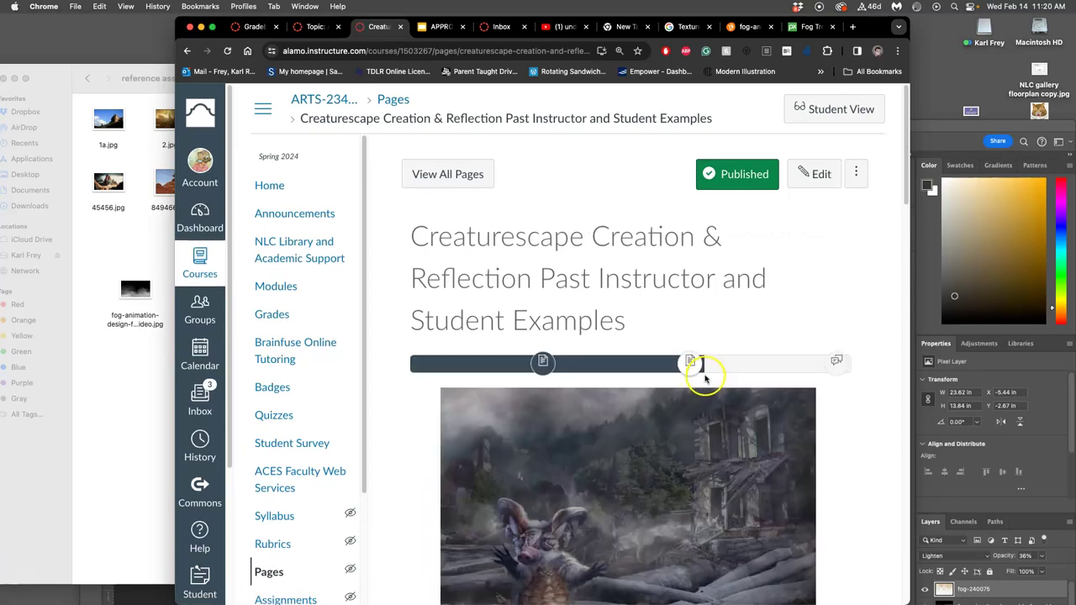
{"action": "scroll", "coordinate": [703, 374], "scroll_direction": "down", "scroll_amount": 3}
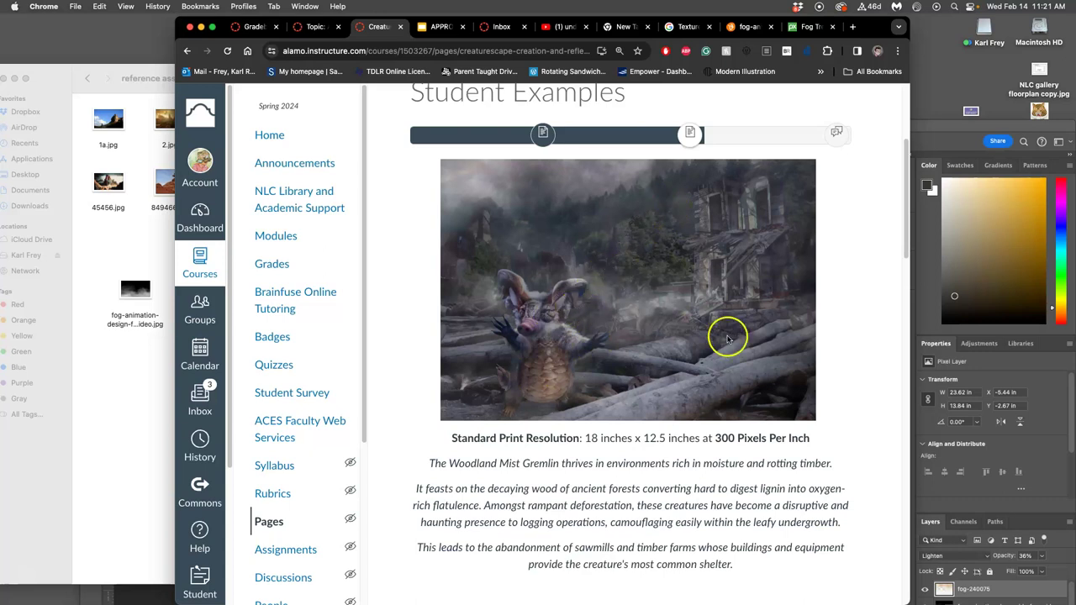
{"action": "scroll", "coordinate": [725, 334], "scroll_direction": "down", "scroll_amount": 1}
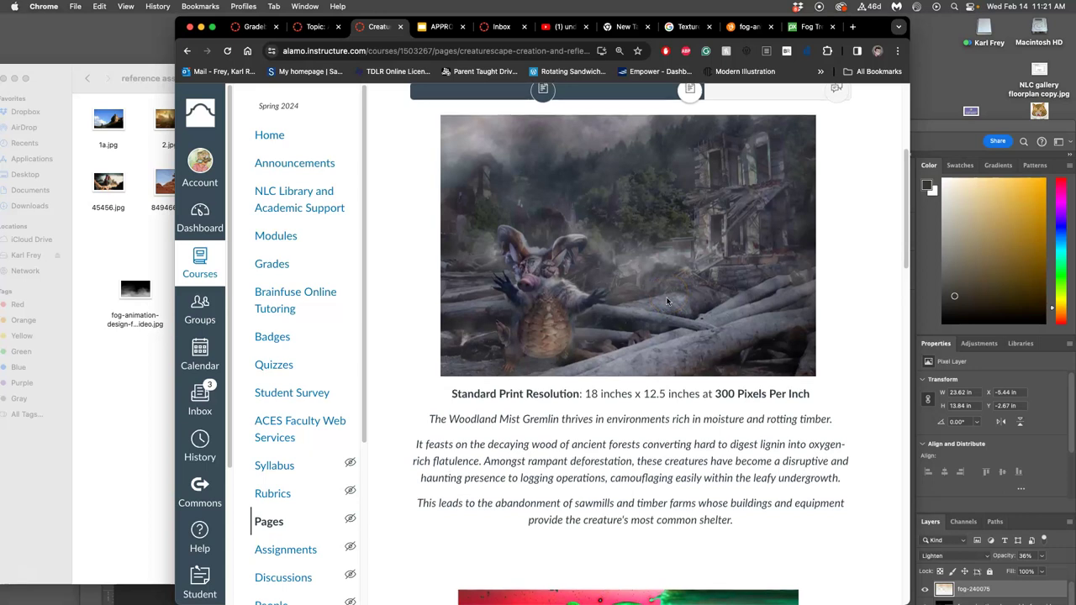
{"action": "scroll", "coordinate": [669, 299], "scroll_direction": "down", "scroll_amount": 3}
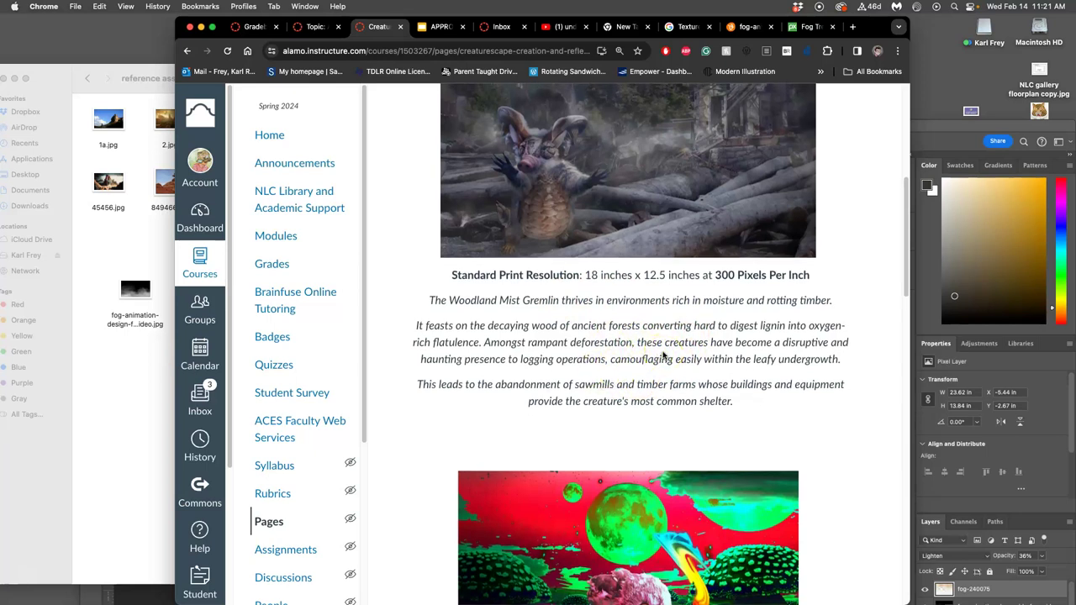
{"action": "scroll", "coordinate": [664, 357], "scroll_direction": "down", "scroll_amount": 5}
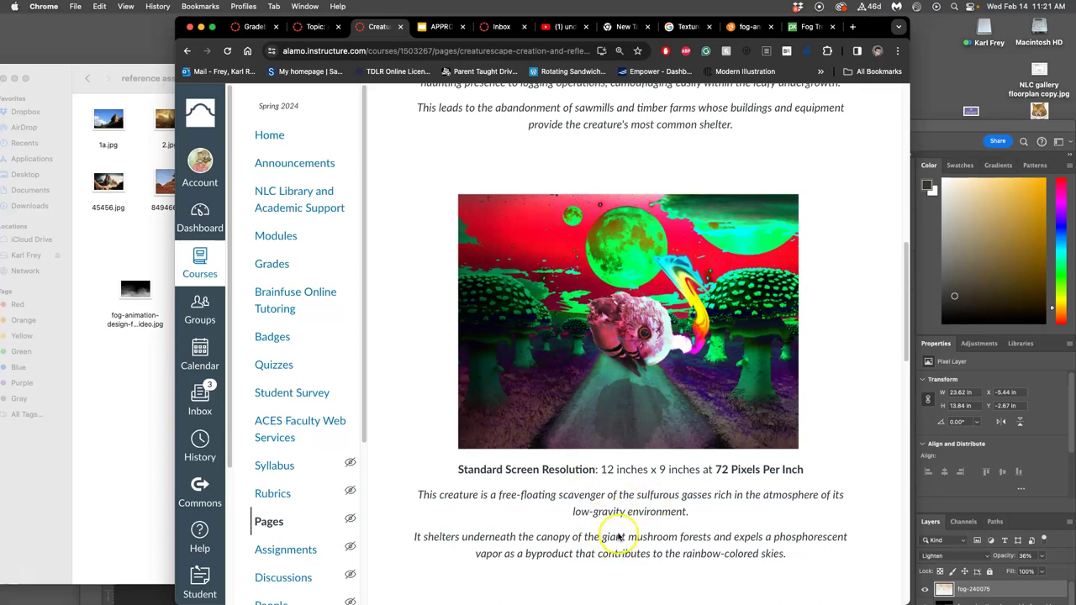
Review the example creature images and captions down to the bottom of the page
{"action": "scroll", "coordinate": [618, 536], "scroll_direction": "down", "scroll_amount": 10}
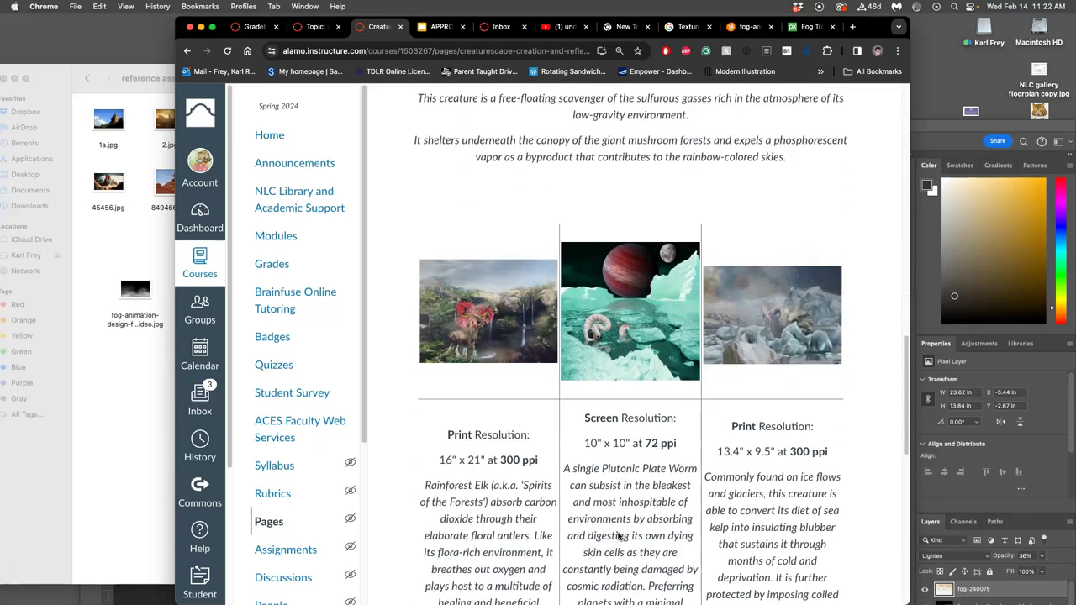
{"action": "scroll", "coordinate": [618, 536], "scroll_direction": "up", "scroll_amount": 7}
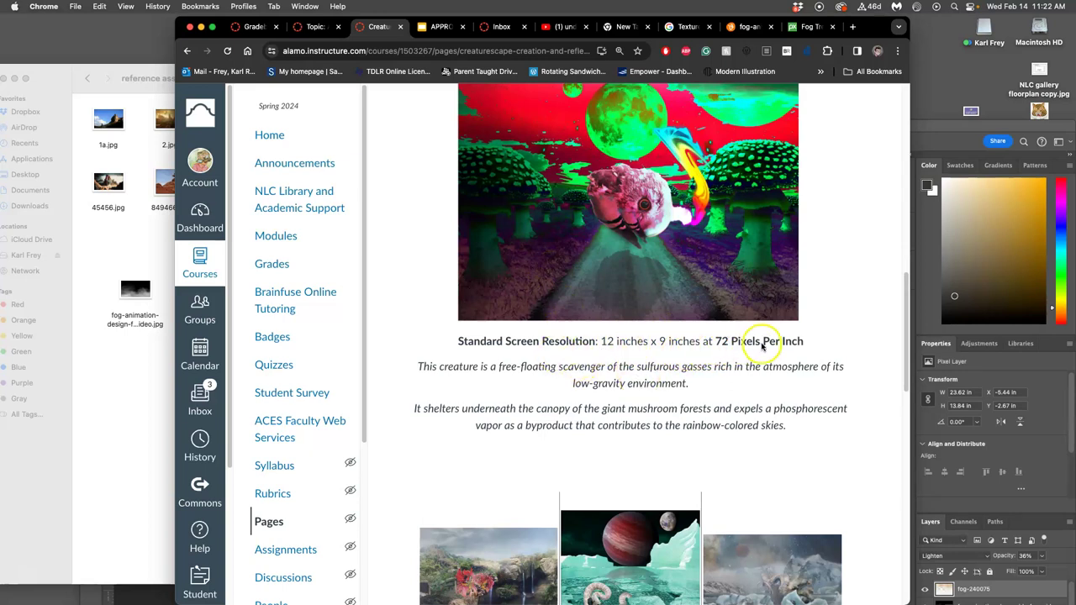
{"action": "scroll", "coordinate": [754, 347], "scroll_direction": "up", "scroll_amount": 5}
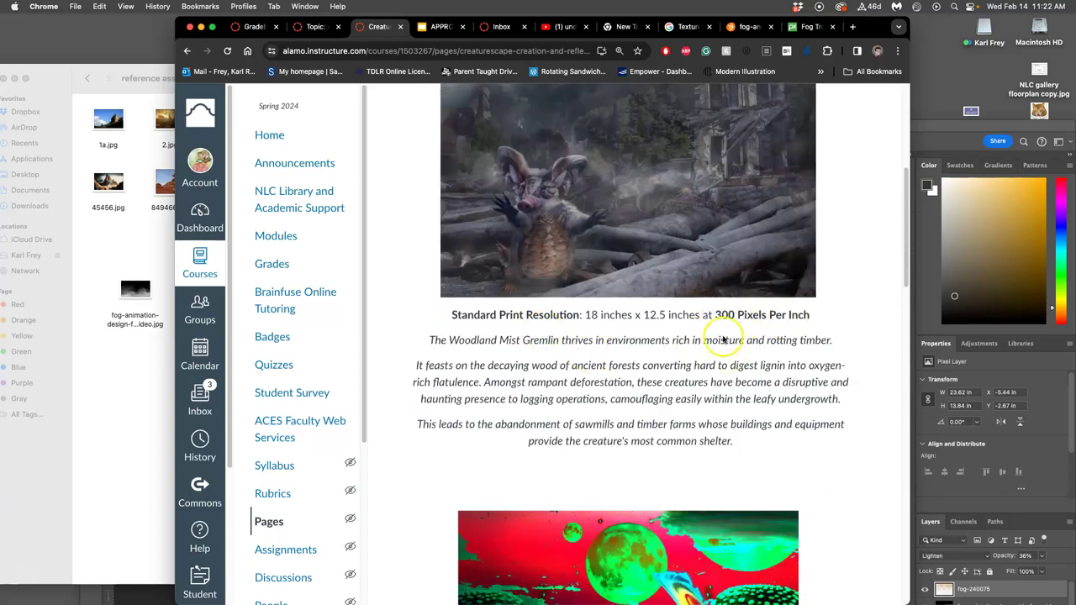
{"action": "scroll", "coordinate": [631, 392], "scroll_direction": "down", "scroll_amount": 1}
{"action": "scroll", "coordinate": [631, 392], "scroll_direction": "down", "scroll_amount": 4}
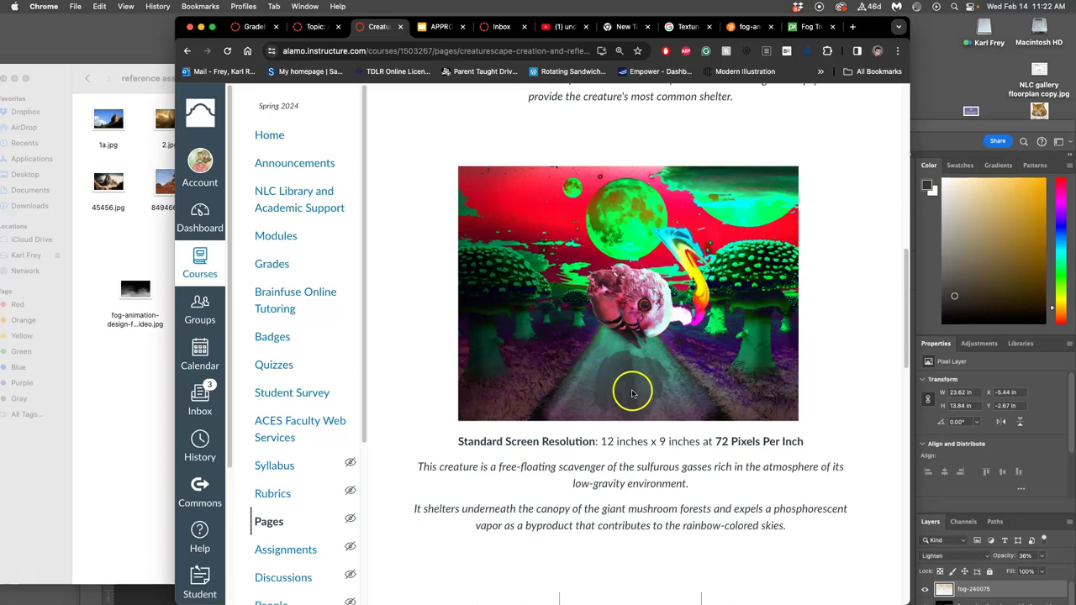
{"action": "scroll", "coordinate": [631, 391], "scroll_direction": "down", "scroll_amount": 4}
{"action": "scroll", "coordinate": [635, 391], "scroll_direction": "down", "scroll_amount": 2}
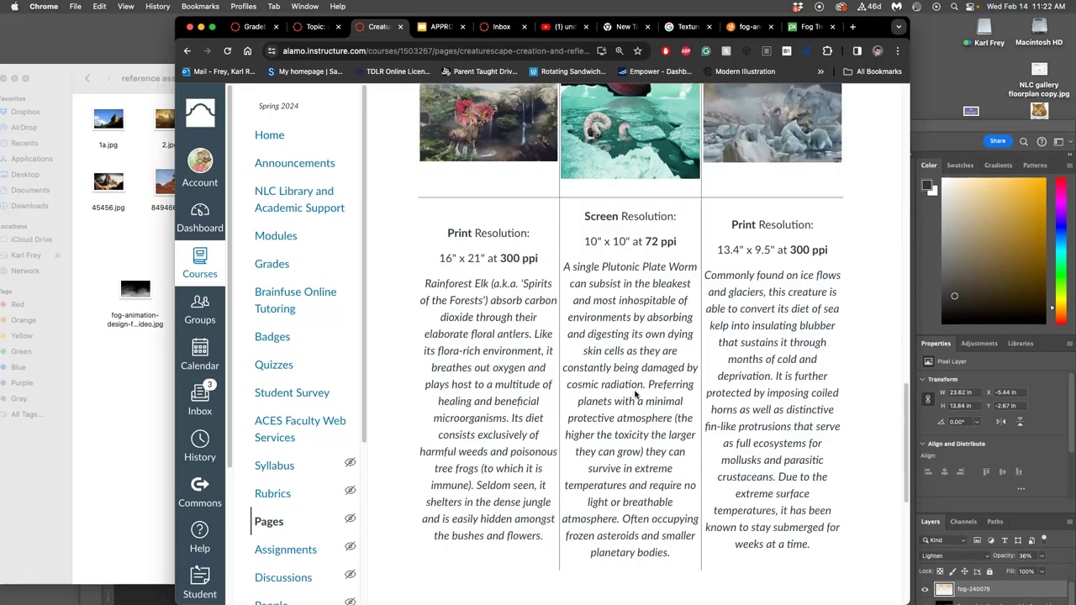
{"action": "scroll", "coordinate": [636, 393], "scroll_direction": "down", "scroll_amount": 5}
{"action": "scroll", "coordinate": [636, 393], "scroll_direction": "down", "scroll_amount": 1}
Go on to the Proving Ground #1: Identify Patterns (Creaturescape) discussion
{"action": "left_click", "coordinate": [832, 548]}
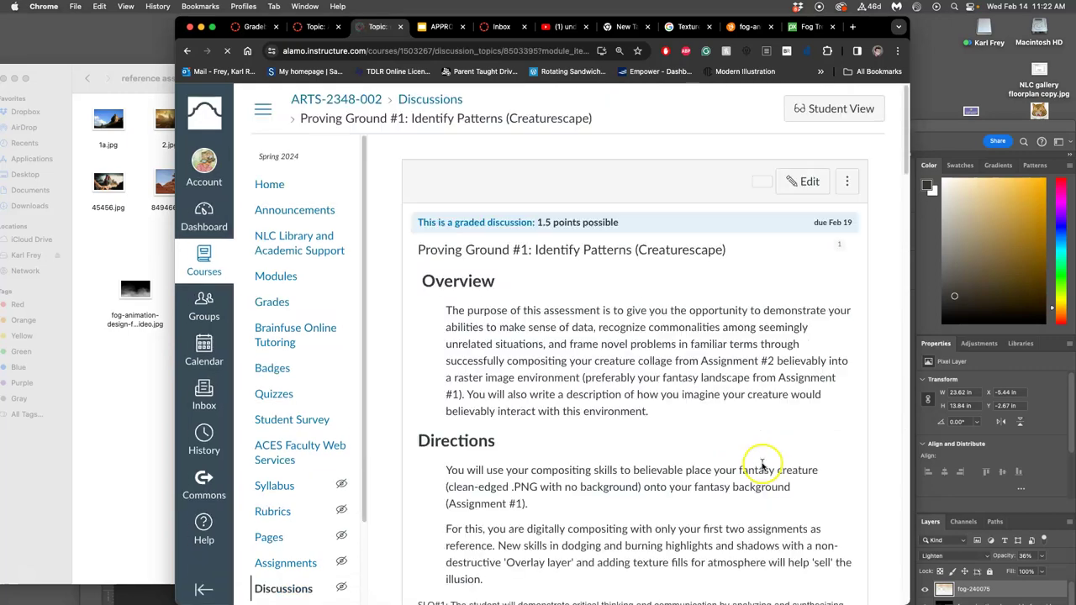
{"action": "scroll", "coordinate": [627, 425], "scroll_direction": "down", "scroll_amount": 4}
{"action": "scroll", "coordinate": [614, 425], "scroll_direction": "down", "scroll_amount": 10}
{"action": "scroll", "coordinate": [614, 427], "scroll_direction": "up", "scroll_amount": 8}
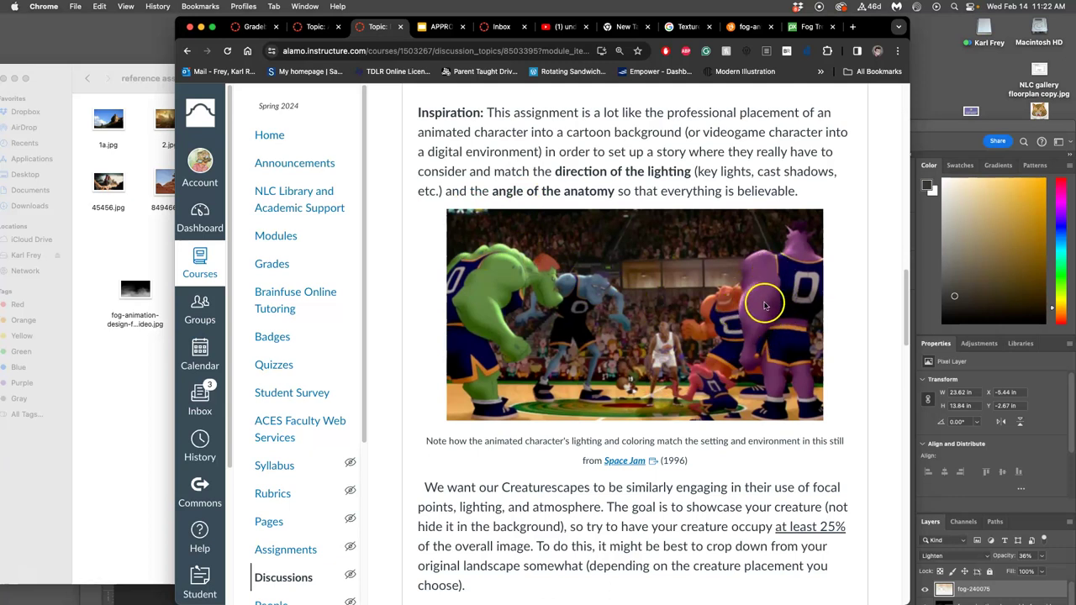
Read through the 1.5-point rubric and past student example down to the instructor reply
{"action": "scroll", "coordinate": [736, 326], "scroll_direction": "down", "scroll_amount": 10}
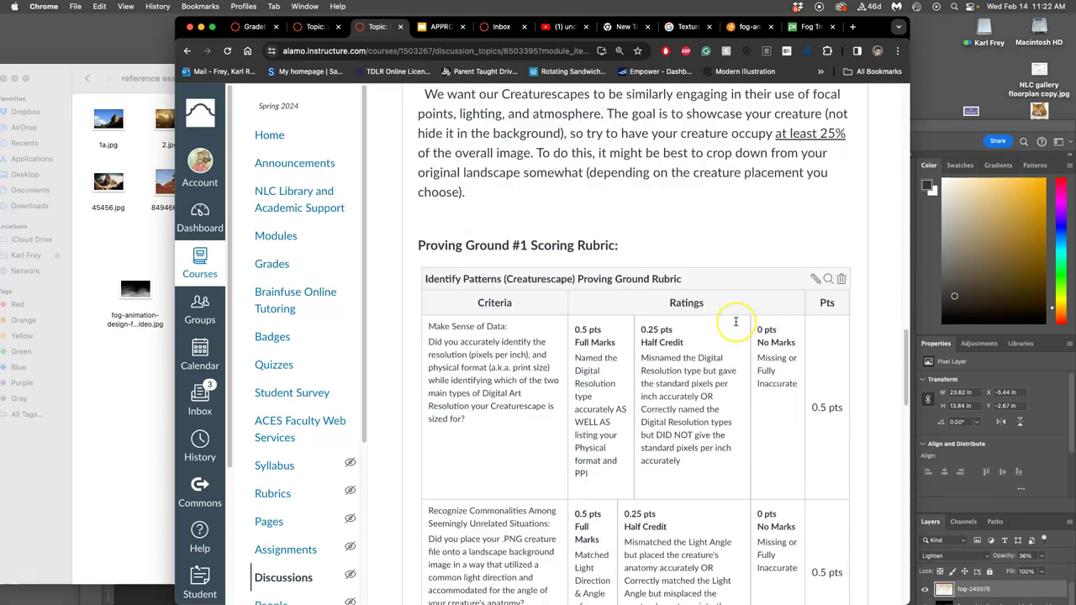
{"action": "scroll", "coordinate": [735, 325], "scroll_direction": "down", "scroll_amount": 2}
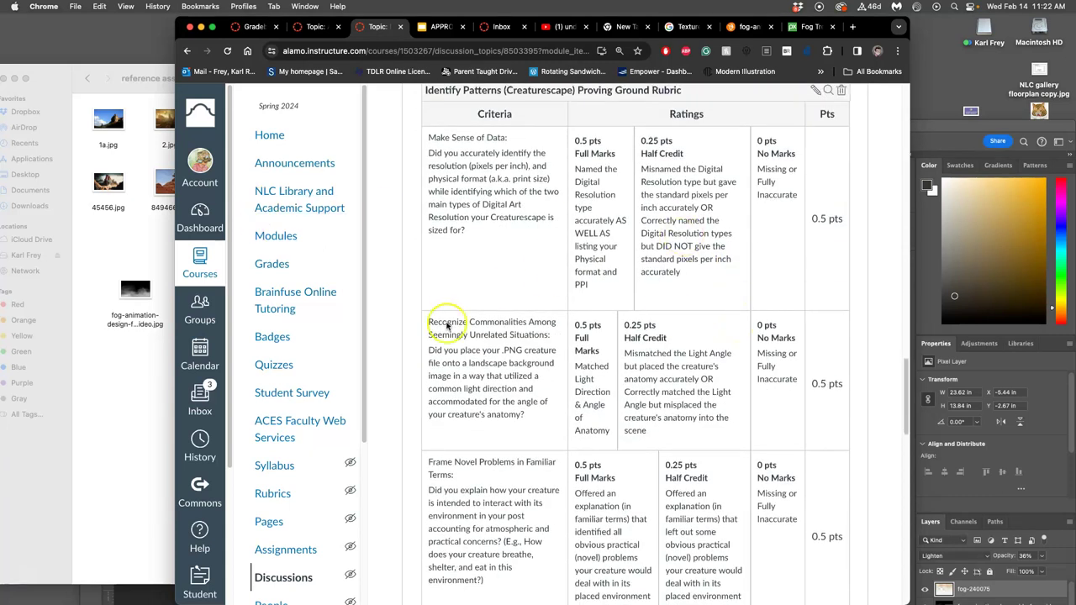
{"action": "scroll", "coordinate": [815, 439], "scroll_direction": "down", "scroll_amount": 6}
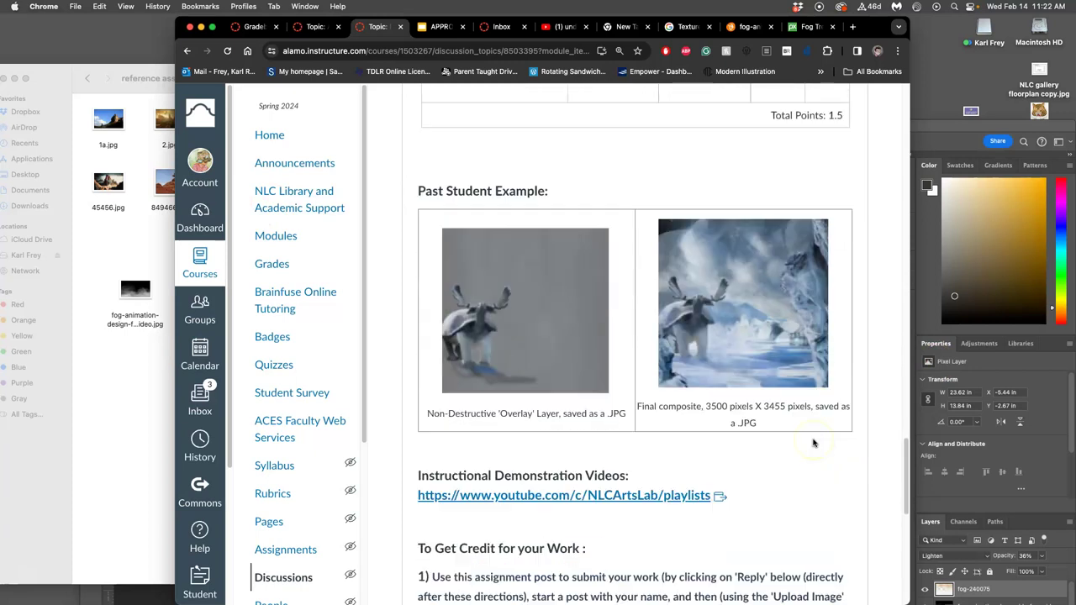
{"action": "scroll", "coordinate": [812, 443], "scroll_direction": "up", "scroll_amount": 6}
{"action": "left_click", "coordinate": [631, 393]}
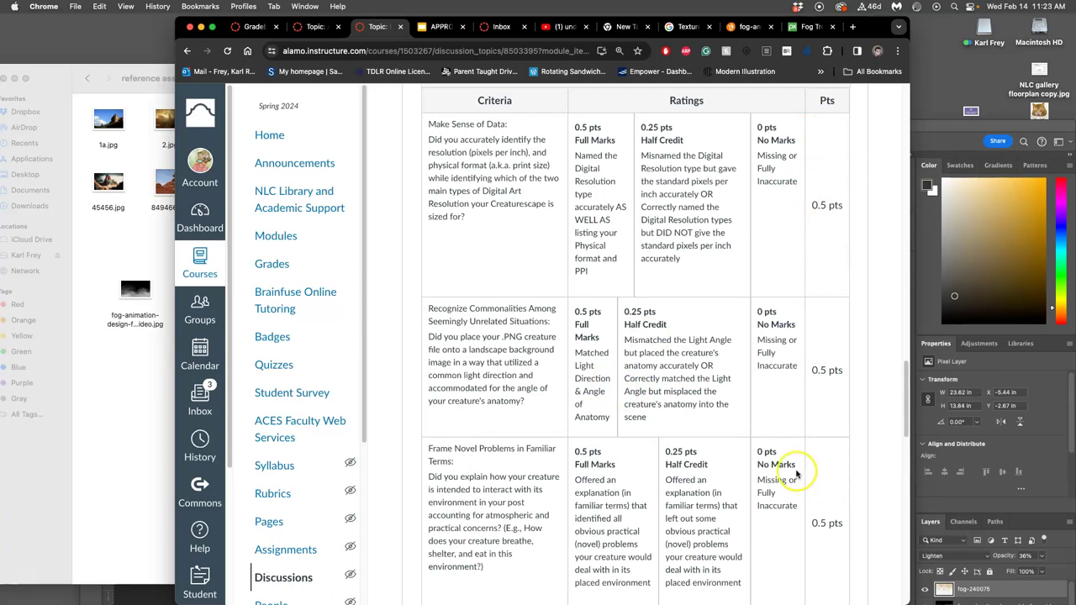
{"action": "scroll", "coordinate": [796, 472], "scroll_direction": "down", "scroll_amount": 5}
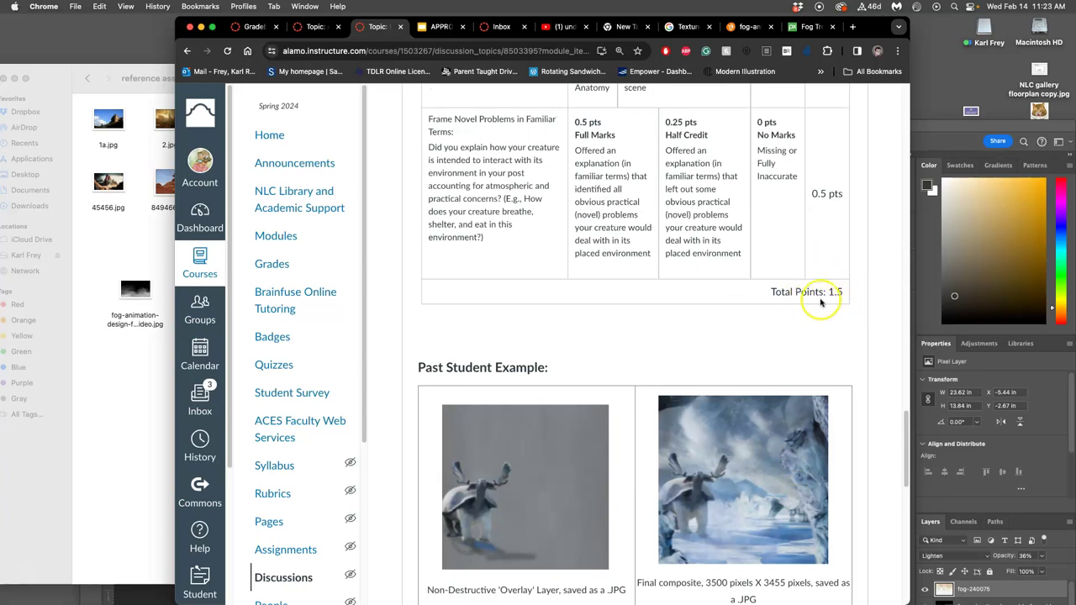
{"action": "scroll", "coordinate": [807, 313], "scroll_direction": "down", "scroll_amount": 10}
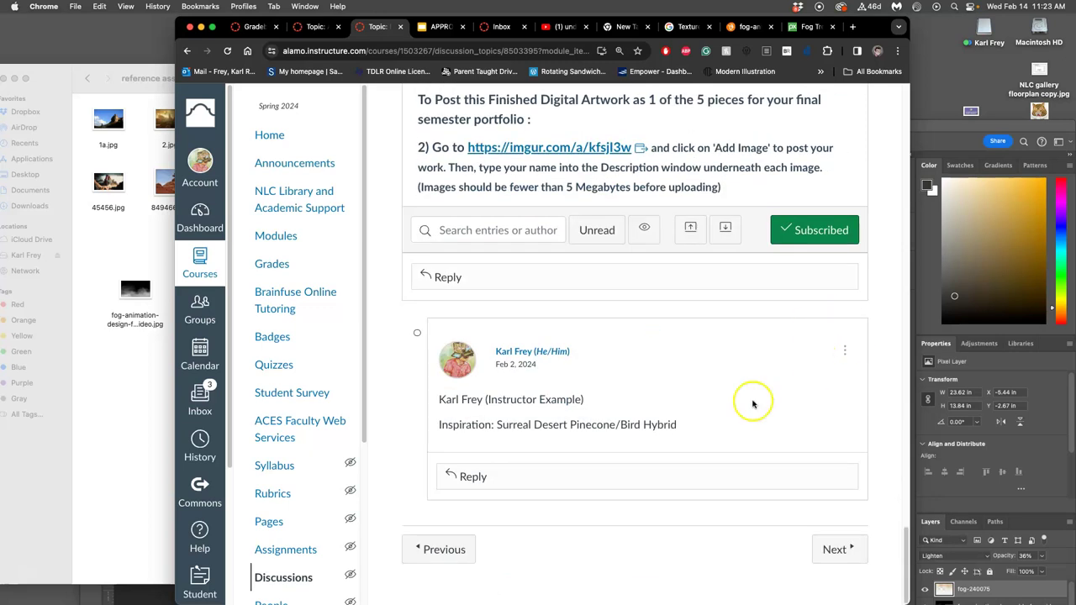
Edit the instructor post, replacing 'Pinecone/Bird Hybrid' with 'Surreal Desert Desert Scum Hopper Creaturescape'
{"action": "left_click", "coordinate": [844, 352]}
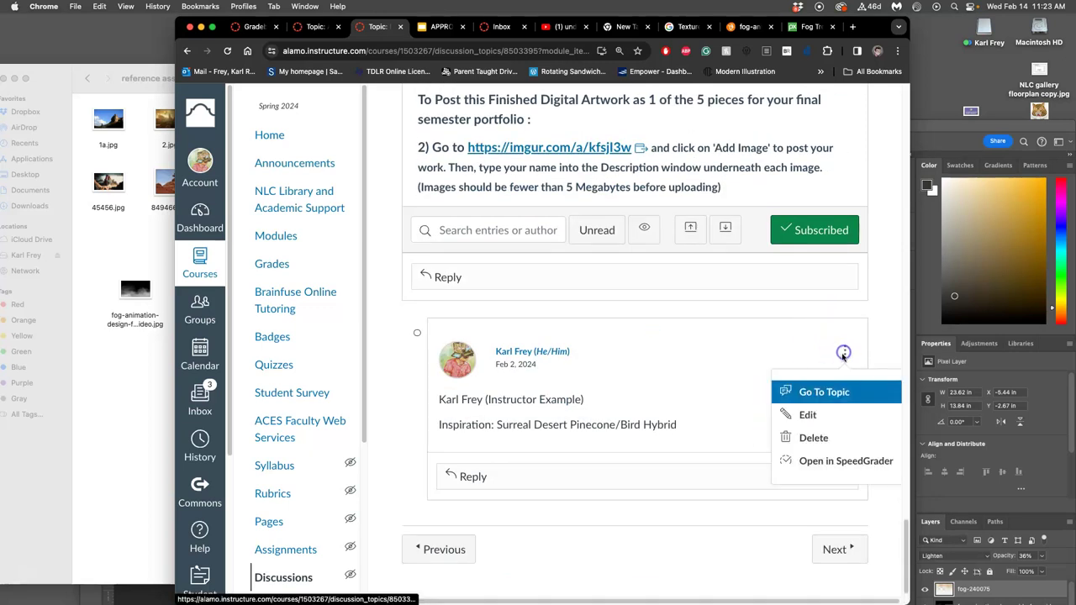
{"action": "left_click", "coordinate": [806, 414]}
{"action": "left_click_drag", "start_coordinate": [686, 493], "coordinate": [443, 494]}
{"action": "left_click", "coordinate": [539, 493]}
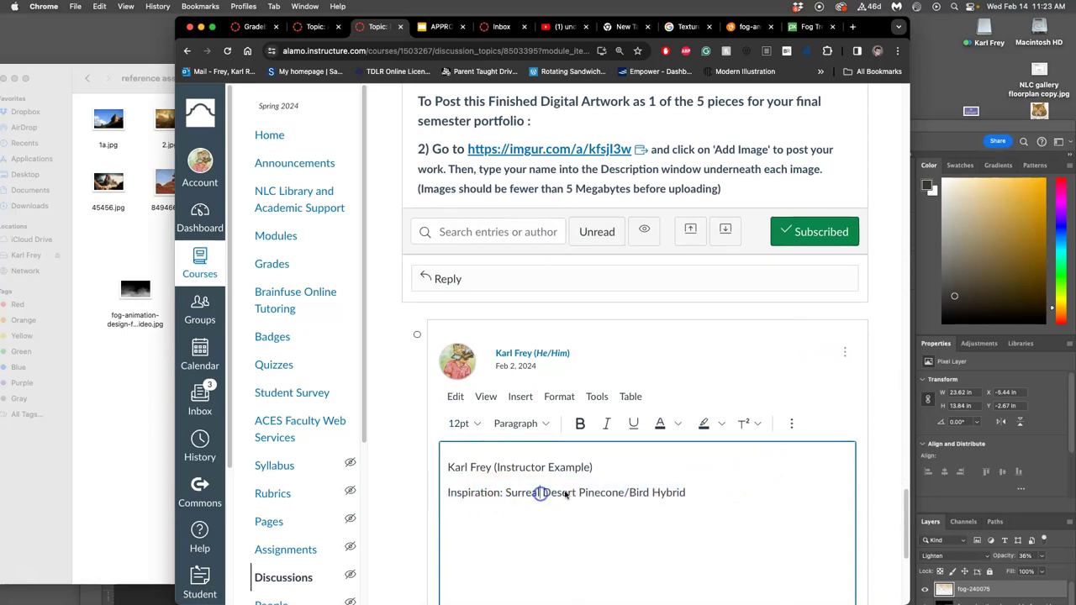
{"action": "left_click_drag", "start_coordinate": [579, 494], "coordinate": [618, 493]}
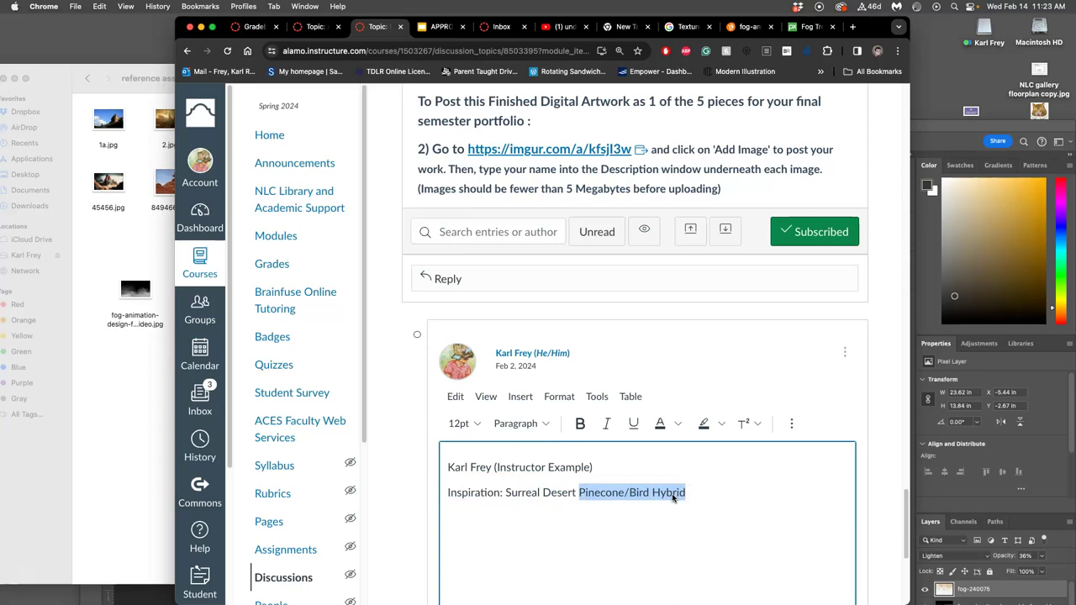
{"action": "type", "text": "Desert Scum"}
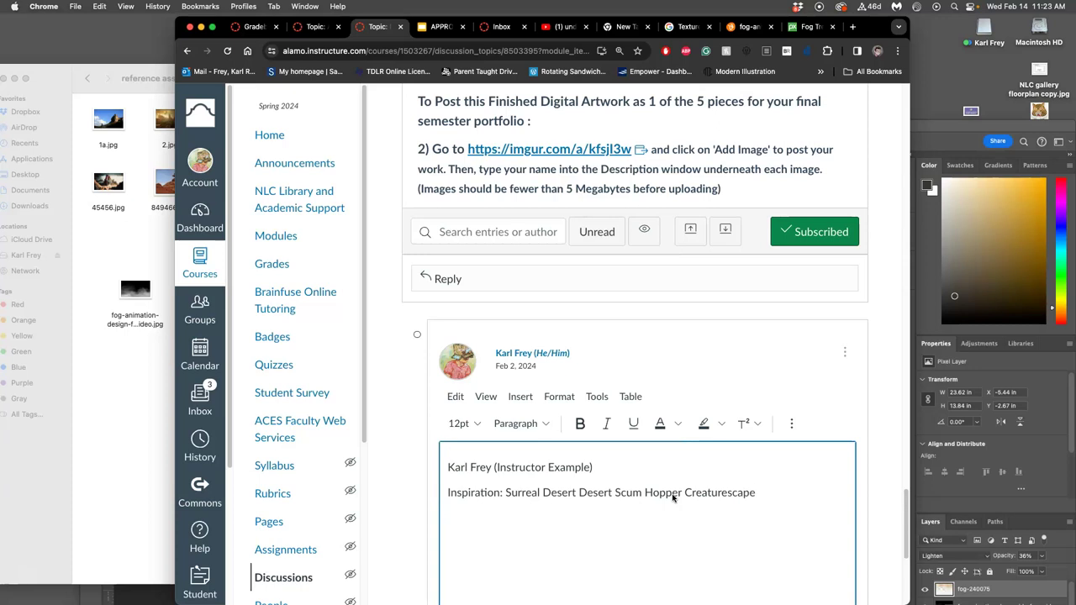
Bring the creaturescape document forward and erase some fog over the lower rocks
{"action": "left_click", "coordinate": [952, 128]}
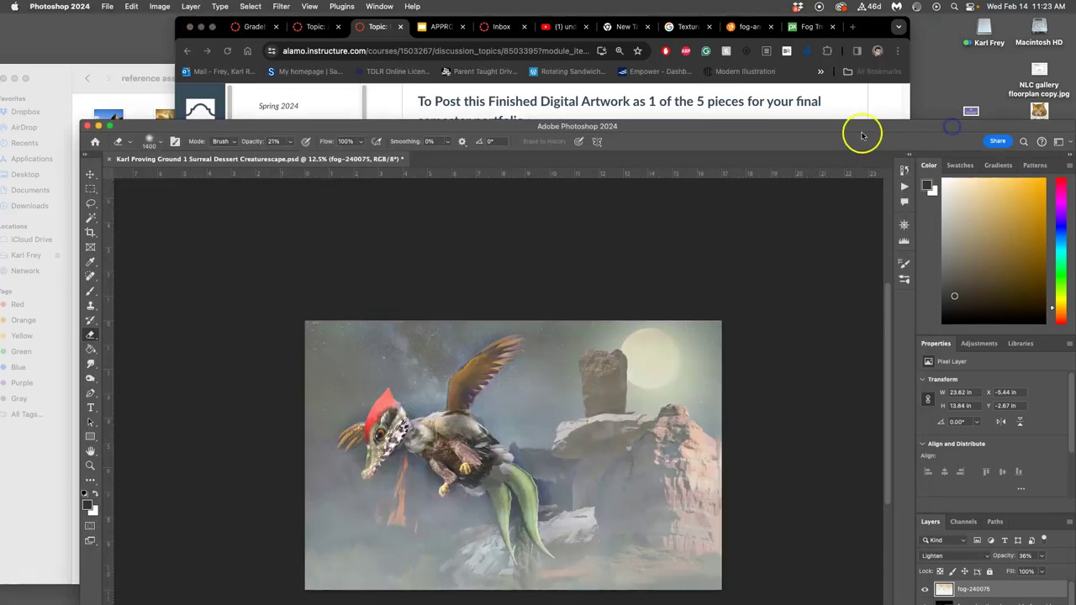
{"action": "left_click_drag", "start_coordinate": [814, 127], "coordinate": [761, 32]}
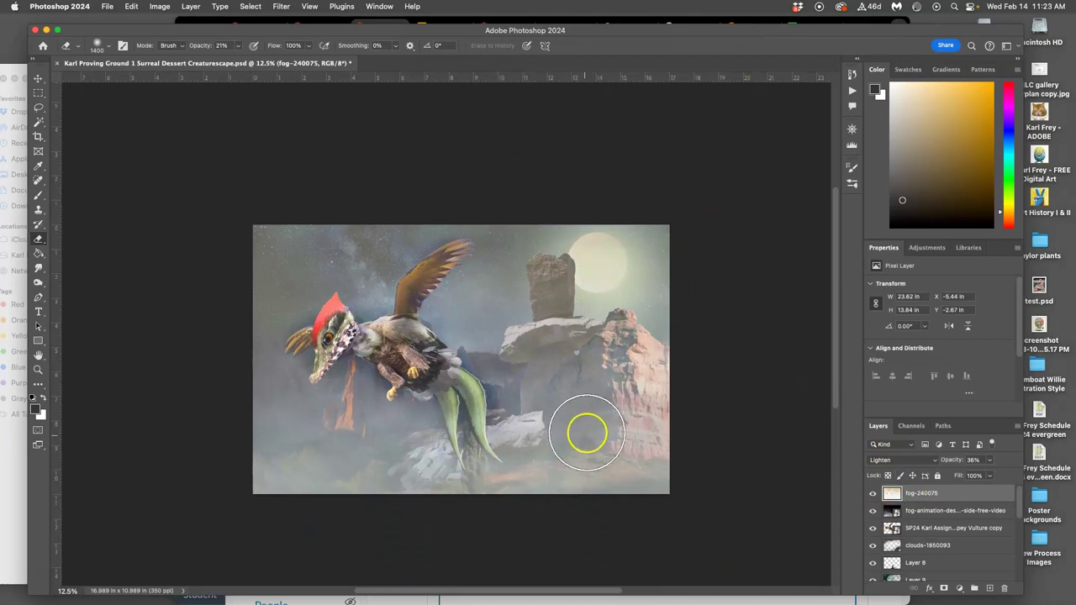
{"action": "left_click_drag", "start_coordinate": [588, 430], "coordinate": [588, 430]}
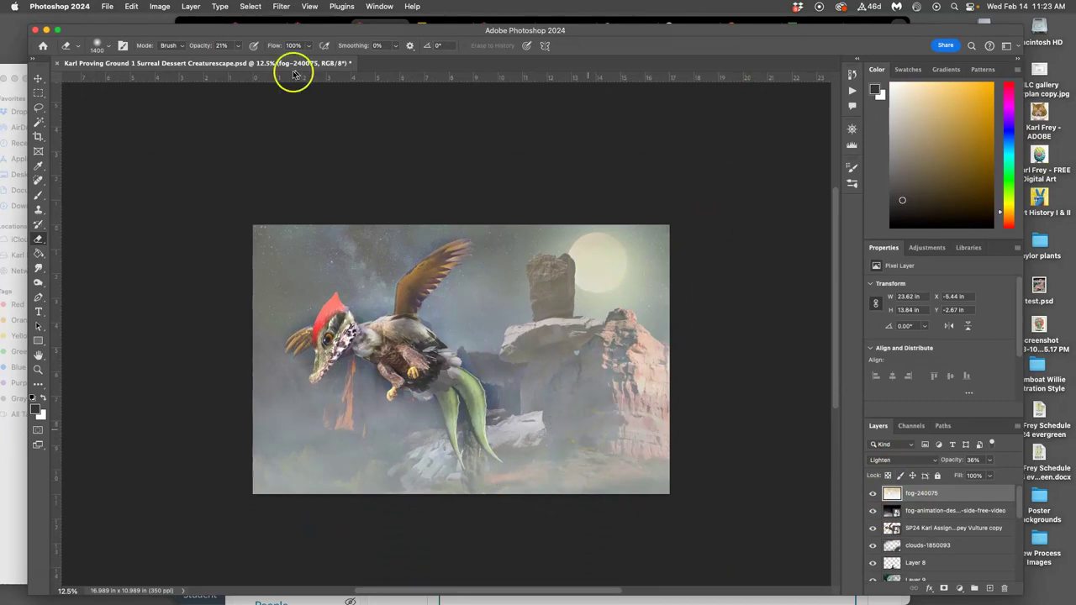
{"action": "mouse_move", "coordinate": [337, 337]}
{"action": "left_mouse_down"}
{"action": "mouse_move", "coordinate": [316, 369]}
{"action": "mouse_move", "coordinate": [344, 321]}
{"action": "mouse_move", "coordinate": [376, 331]}
{"action": "mouse_move", "coordinate": [432, 268]}
{"action": "mouse_move", "coordinate": [399, 331]}
{"action": "mouse_move", "coordinate": [418, 362]}
{"action": "mouse_move", "coordinate": [398, 385]}
{"action": "mouse_move", "coordinate": [455, 395]}
{"action": "mouse_move", "coordinate": [466, 437]}
{"action": "mouse_move", "coordinate": [447, 370]}
{"action": "mouse_move", "coordinate": [480, 442]}
{"action": "mouse_move", "coordinate": [474, 521]}
{"action": "mouse_move", "coordinate": [492, 465]}
{"action": "mouse_move", "coordinate": [465, 408]}
{"action": "mouse_move", "coordinate": [400, 337]}
{"action": "mouse_move", "coordinate": [418, 384]}
{"action": "mouse_move", "coordinate": [480, 372]}
{"action": "mouse_move", "coordinate": [393, 421]}
{"action": "mouse_move", "coordinate": [358, 340]}
{"action": "mouse_move", "coordinate": [399, 325]}
{"action": "mouse_move", "coordinate": [395, 390]}
{"action": "mouse_move", "coordinate": [440, 437]}
{"action": "mouse_move", "coordinate": [473, 393]}
{"action": "mouse_move", "coordinate": [398, 371]}
{"action": "mouse_move", "coordinate": [526, 358]}
{"action": "mouse_move", "coordinate": [589, 399]}
{"action": "mouse_move", "coordinate": [441, 262]}
{"action": "mouse_move", "coordinate": [543, 251]}
{"action": "mouse_move", "coordinate": [566, 277]}
{"action": "mouse_move", "coordinate": [583, 351]}
{"action": "mouse_move", "coordinate": [718, 473]}
{"action": "left_mouse_up"}
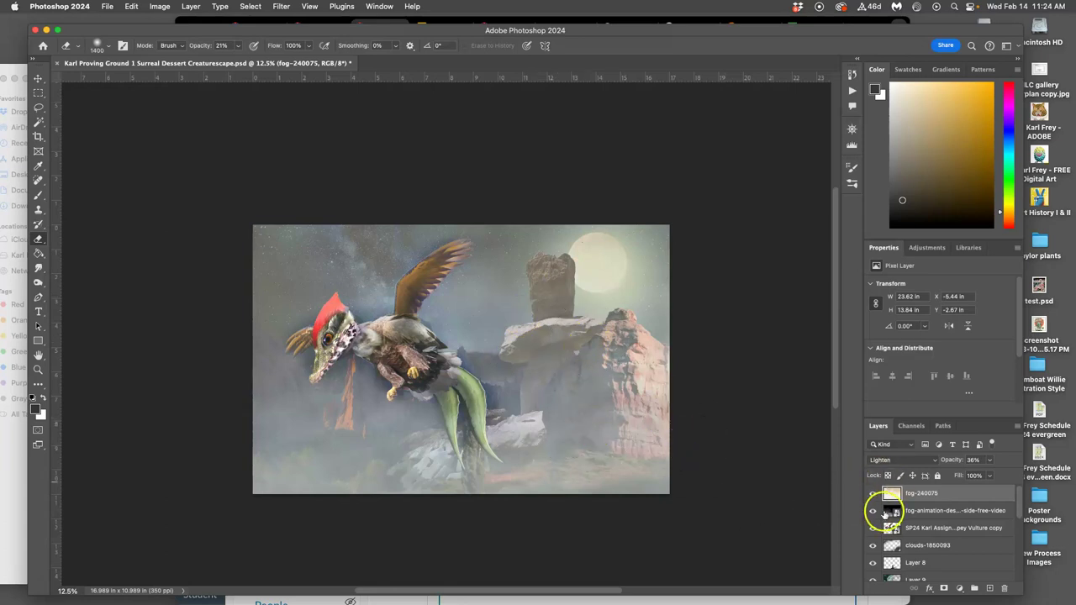
Lower the fog-240075 layer's opacity from 36% to about 26%
{"action": "left_click", "coordinate": [872, 511]}
{"action": "left_click", "coordinate": [872, 511]}
{"action": "left_click", "coordinate": [992, 459]}
{"action": "left_click_drag", "start_coordinate": [973, 473], "coordinate": [986, 475]}
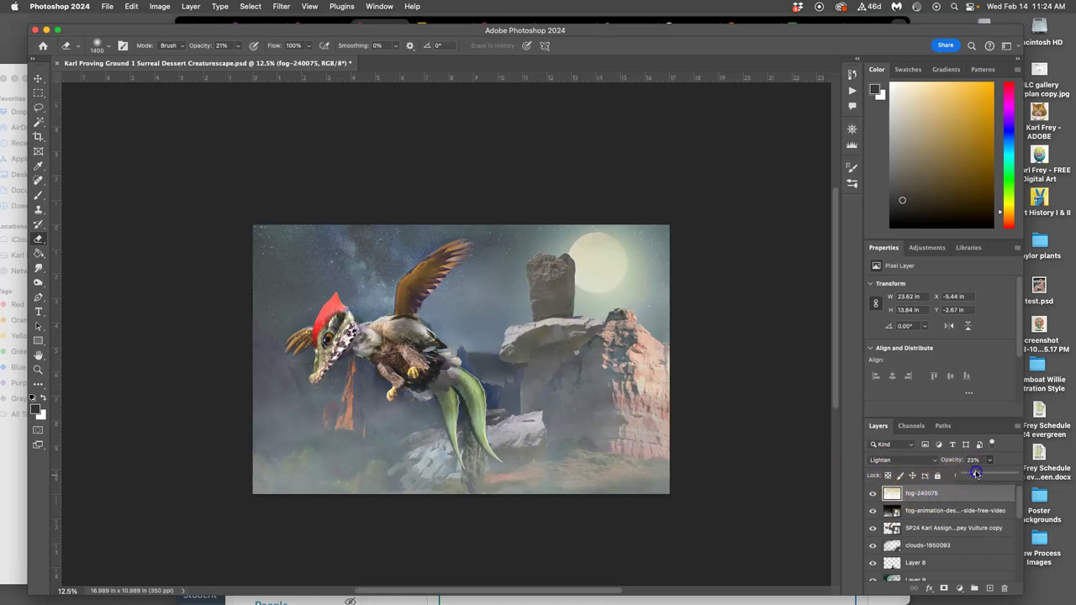
{"action": "left_click_drag", "start_coordinate": [976, 473], "coordinate": [972, 471]}
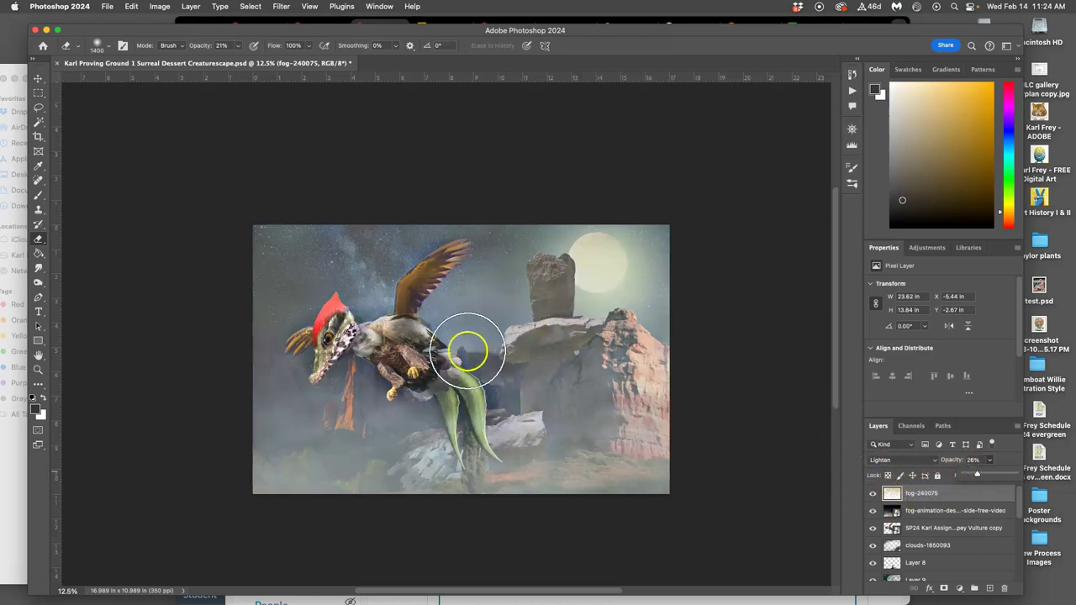
{"action": "left_click", "coordinate": [160, 6]}
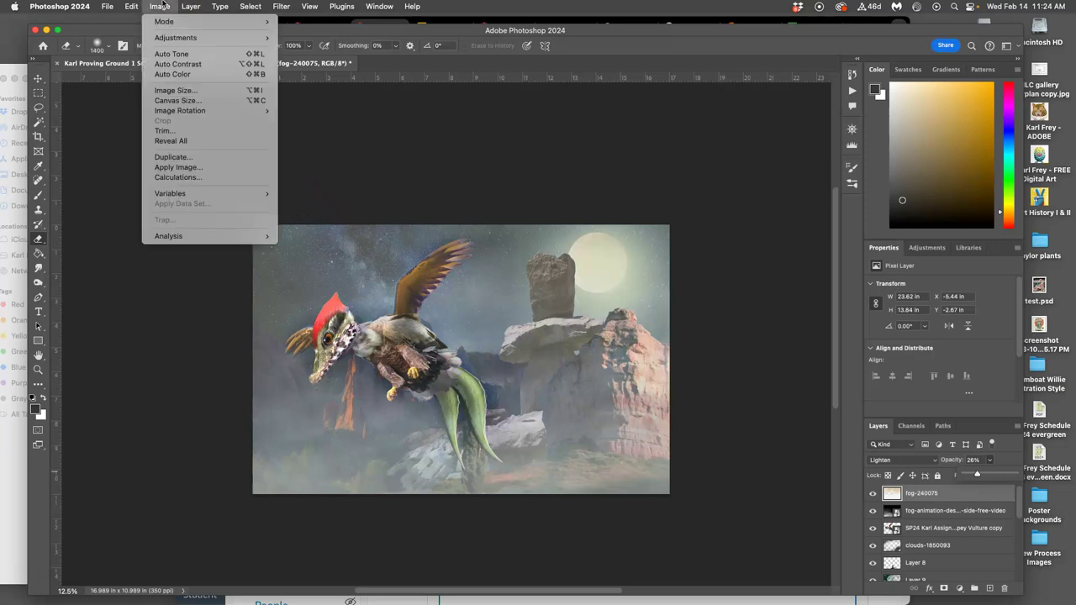
{"action": "mouse_move", "coordinate": [194, 40]}
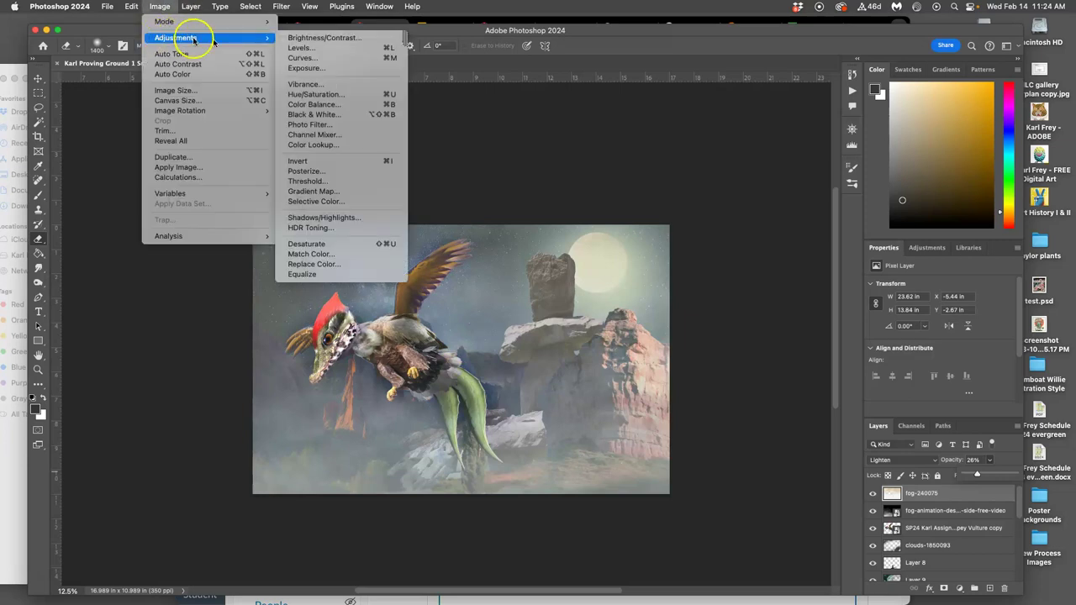
{"action": "left_click", "coordinate": [336, 95]}
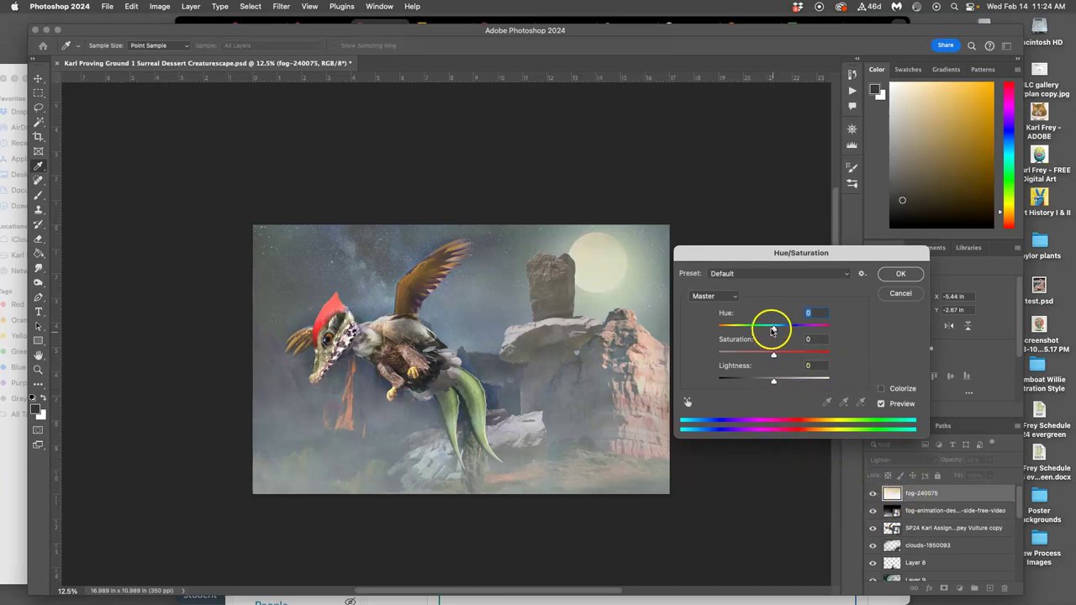
{"action": "mouse_move", "coordinate": [776, 328]}
{"action": "left_mouse_down"}
{"action": "mouse_move", "coordinate": [736, 324]}
{"action": "mouse_move", "coordinate": [814, 326]}
{"action": "mouse_move", "coordinate": [722, 326]}
{"action": "mouse_move", "coordinate": [811, 327]}
{"action": "mouse_move", "coordinate": [787, 327]}
{"action": "left_mouse_up"}
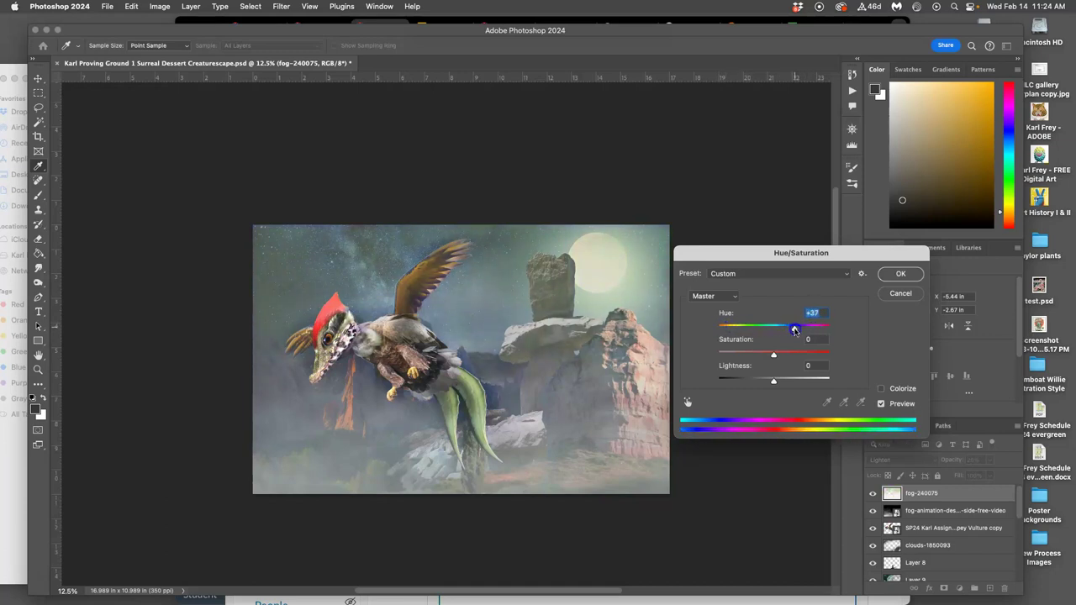
{"action": "left_click", "coordinate": [774, 355]}
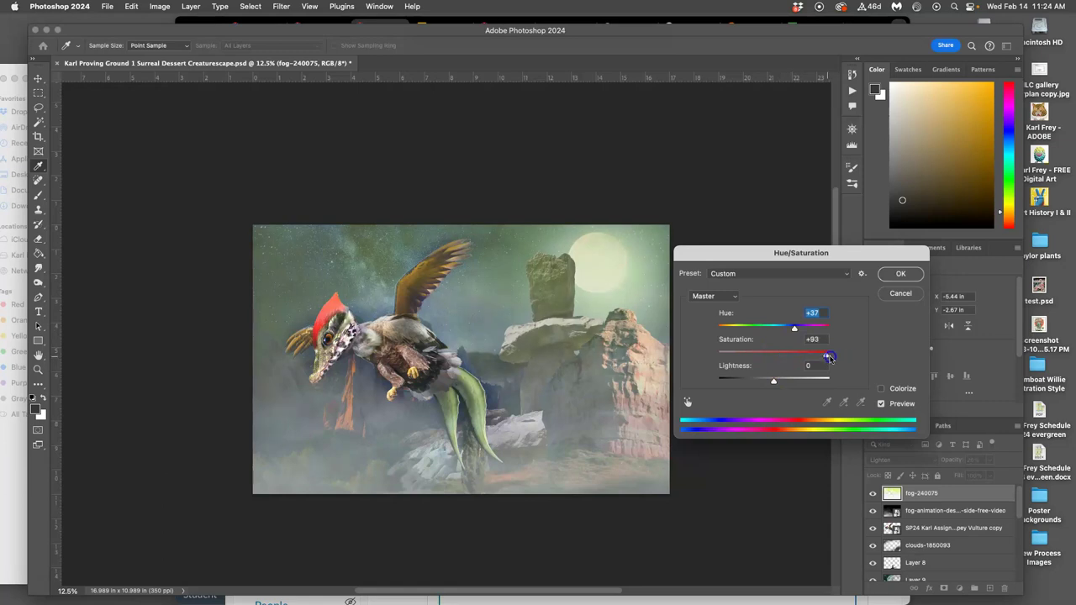
{"action": "left_click_drag", "start_coordinate": [758, 353], "coordinate": [775, 362]}
{"action": "mouse_move", "coordinate": [794, 333]}
{"action": "left_mouse_down"}
{"action": "mouse_move", "coordinate": [755, 327]}
{"action": "mouse_move", "coordinate": [804, 326]}
{"action": "mouse_move", "coordinate": [788, 325]}
{"action": "left_mouse_up"}
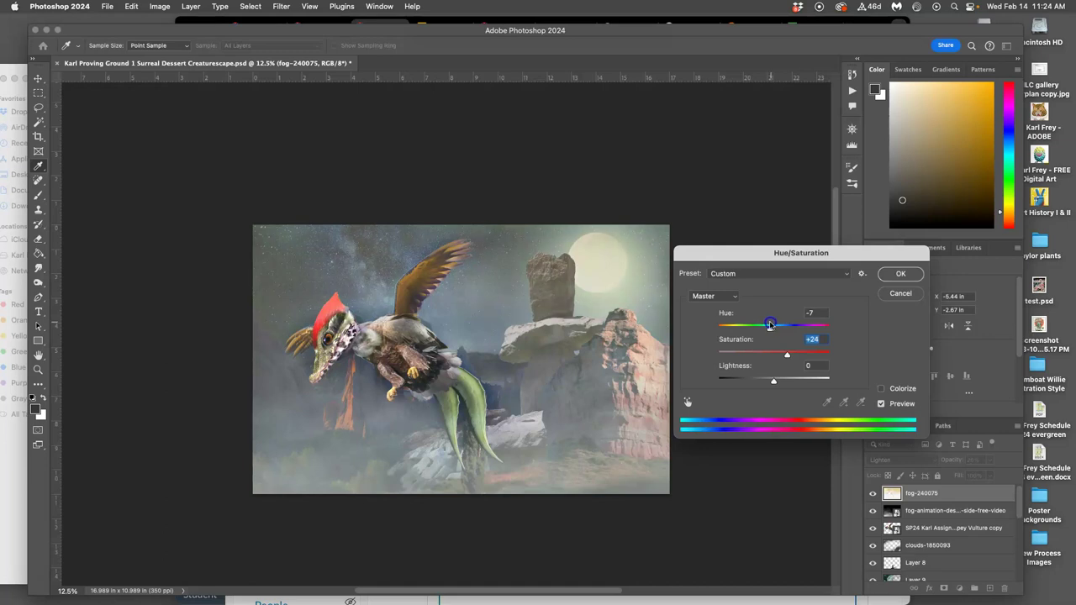
{"action": "left_click", "coordinate": [771, 324]}
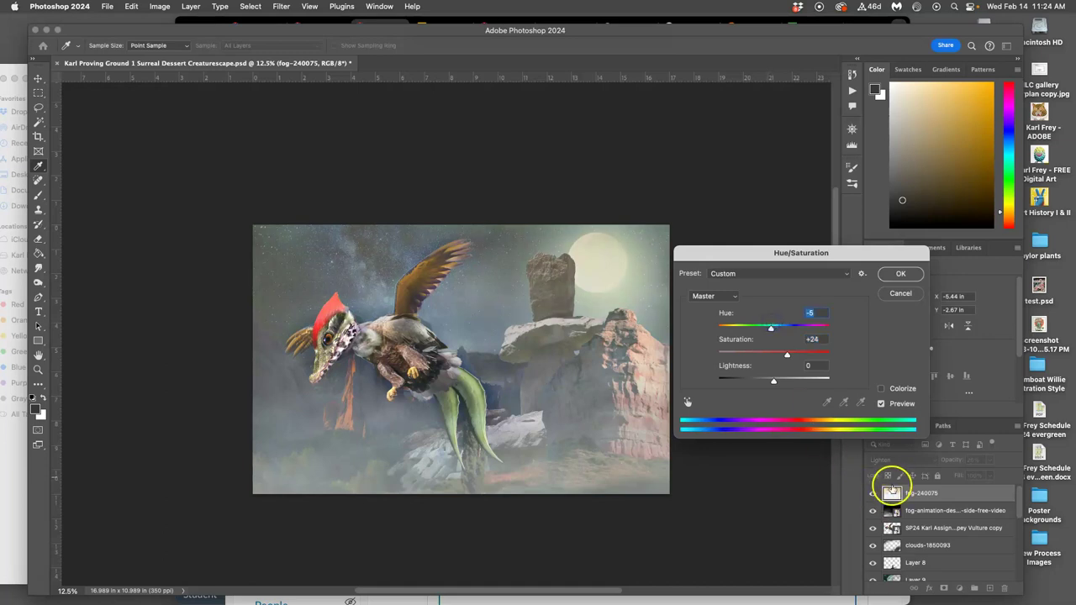
{"action": "mouse_move", "coordinate": [771, 327]}
{"action": "left_mouse_down"}
{"action": "mouse_move", "coordinate": [745, 325]}
{"action": "mouse_move", "coordinate": [765, 324]}
{"action": "left_mouse_up"}
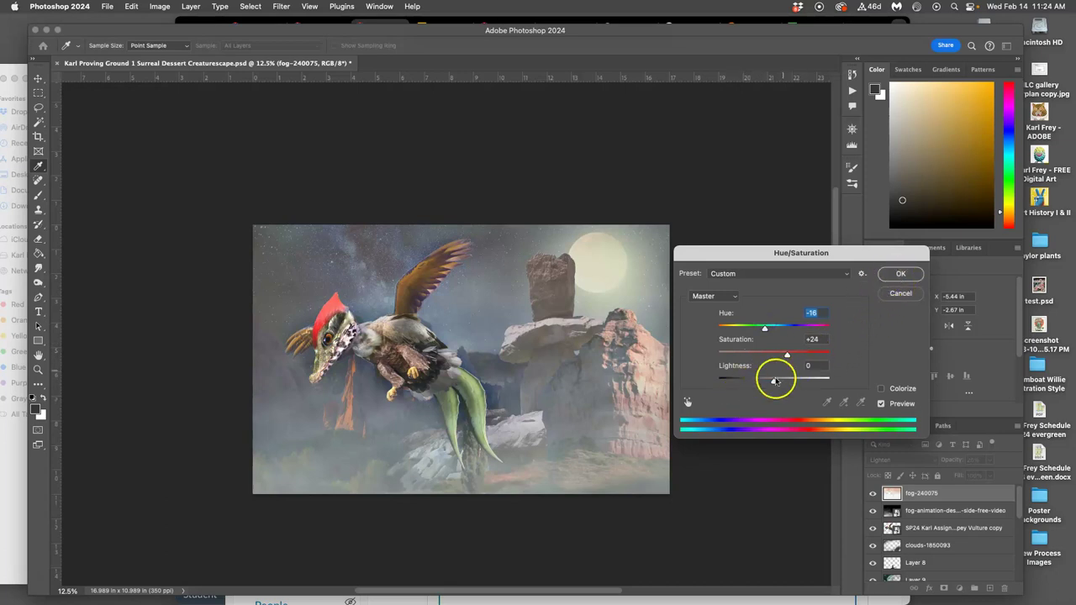
{"action": "left_click_drag", "start_coordinate": [775, 381], "coordinate": [736, 380]}
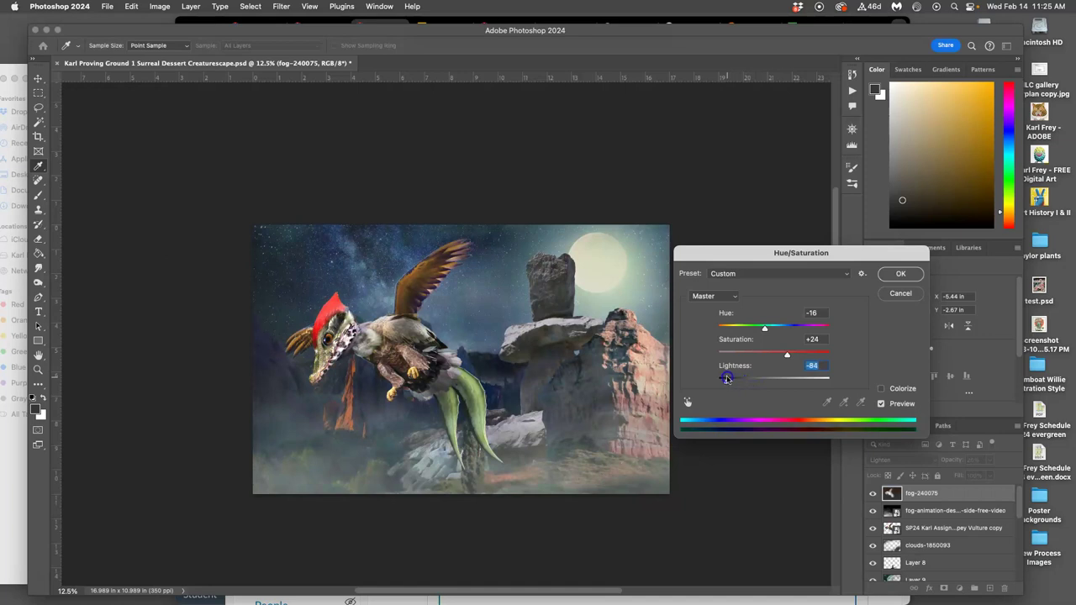
{"action": "left_click_drag", "start_coordinate": [730, 379], "coordinate": [757, 372]}
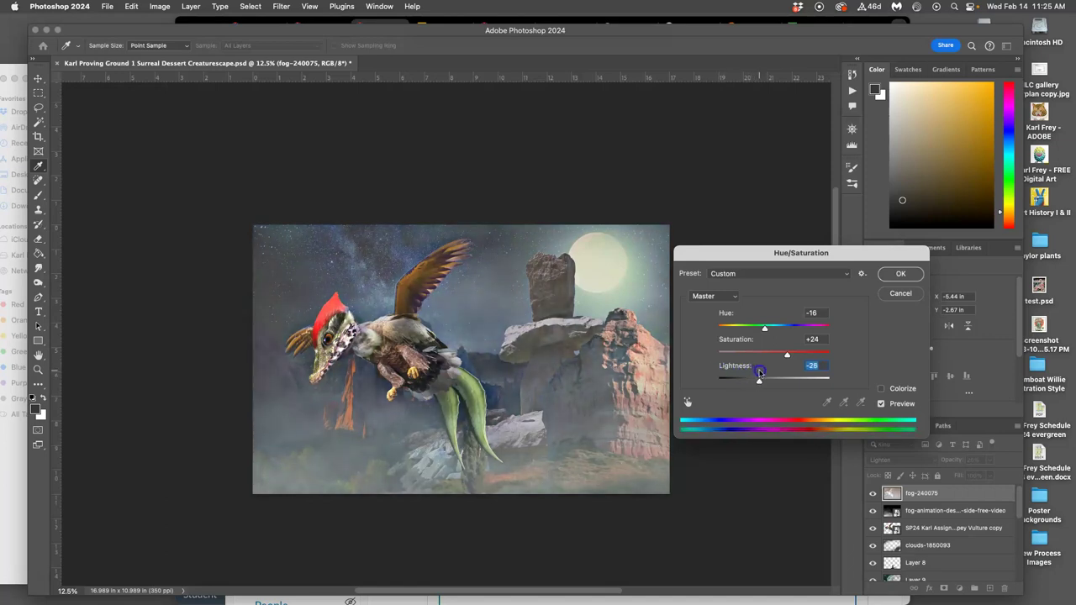
{"action": "left_click", "coordinate": [907, 301]}
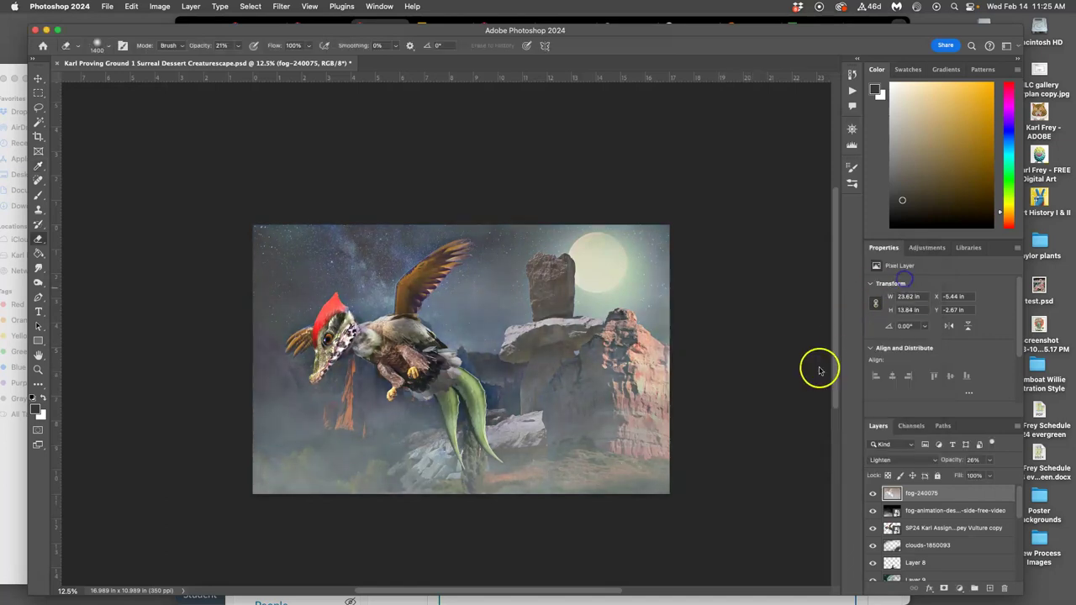
{"action": "left_click", "coordinate": [872, 510]}
{"action": "left_click", "coordinate": [872, 510]}
{"action": "left_click", "coordinate": [920, 513]}
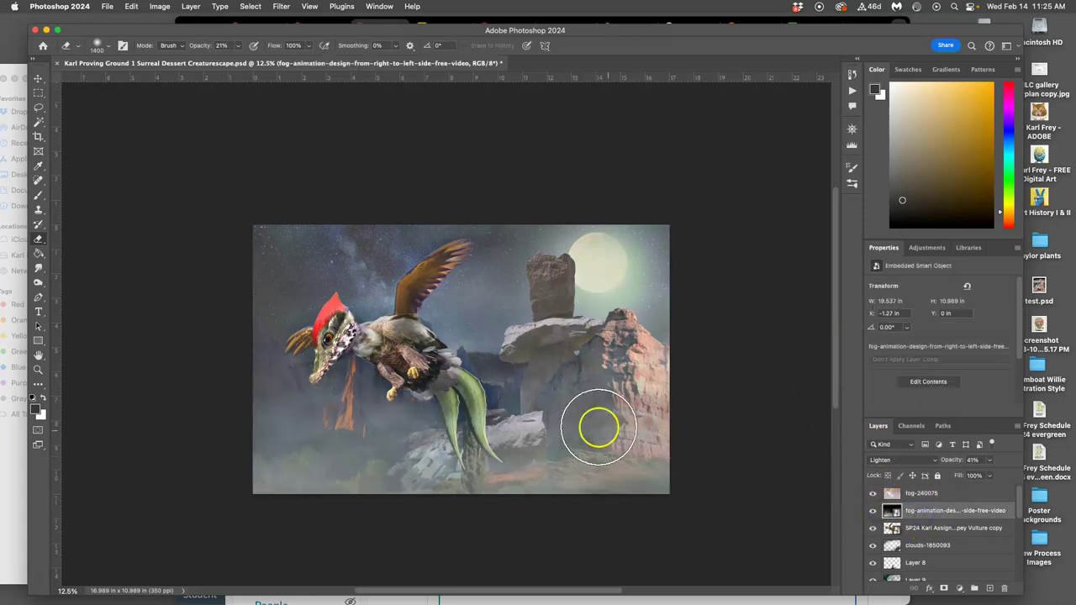
Set the fog animation layer to 100% opacity and start a Hue/Saturation adjustment
{"action": "left_click", "coordinate": [990, 461]}
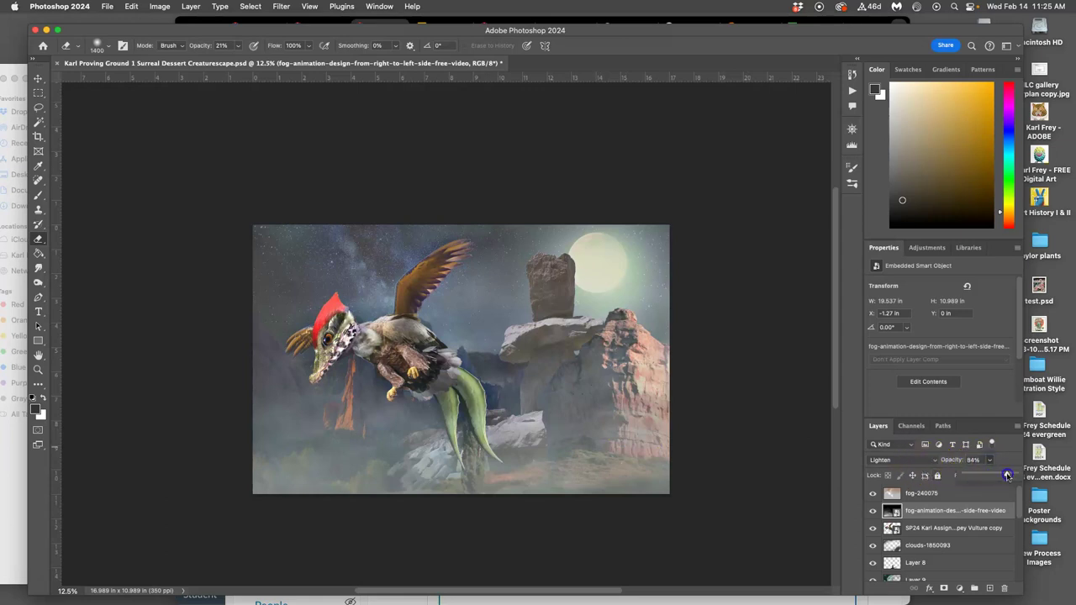
{"action": "left_click_drag", "start_coordinate": [998, 474], "coordinate": [997, 473]}
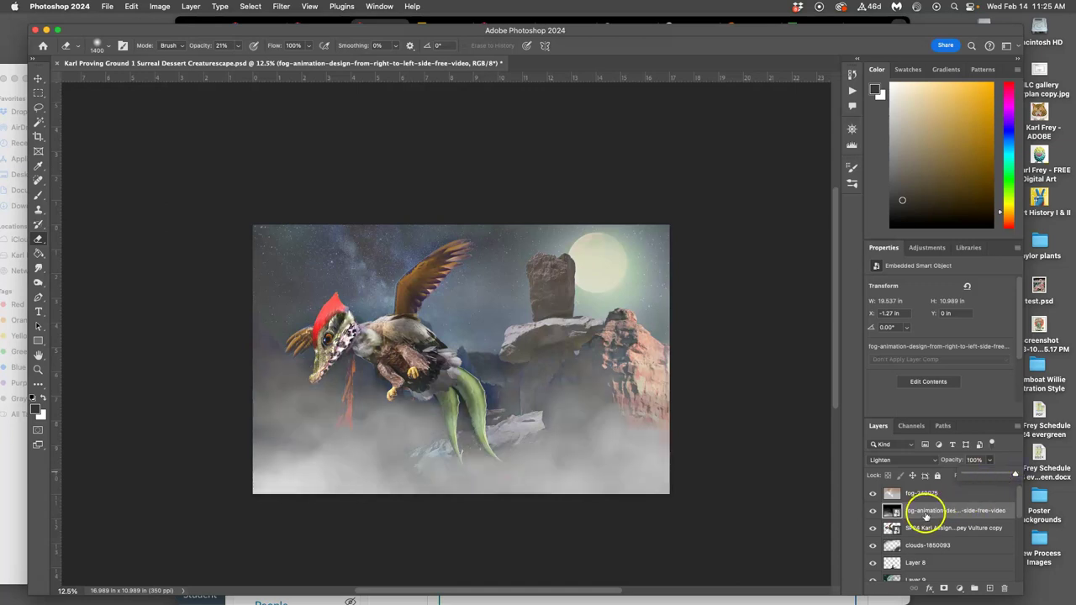
{"action": "left_click", "coordinate": [167, 7]}
{"action": "mouse_move", "coordinate": [175, 38]}
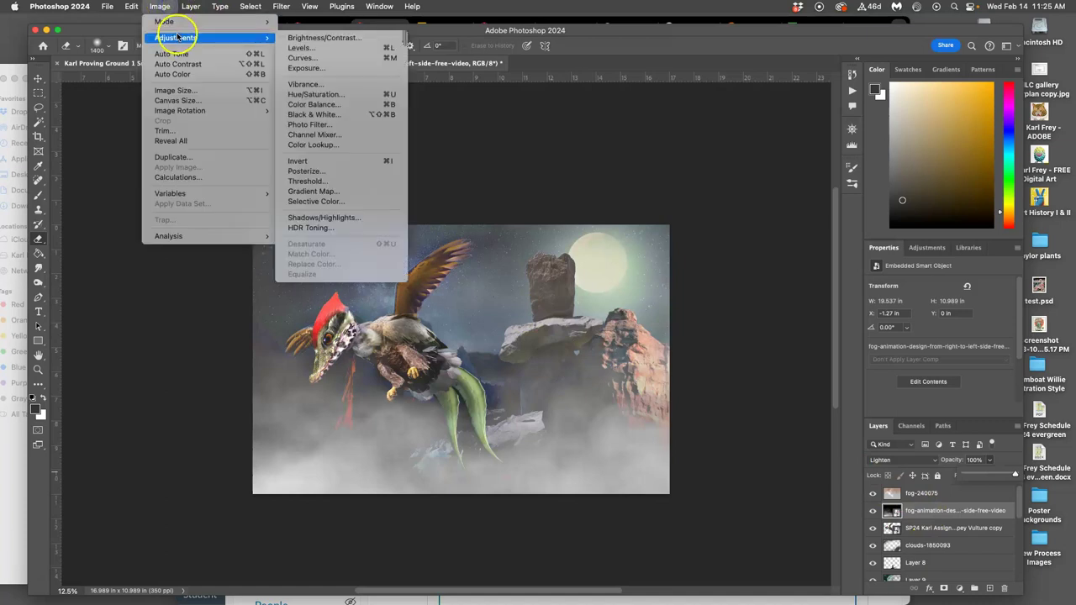
{"action": "left_click", "coordinate": [334, 95]}
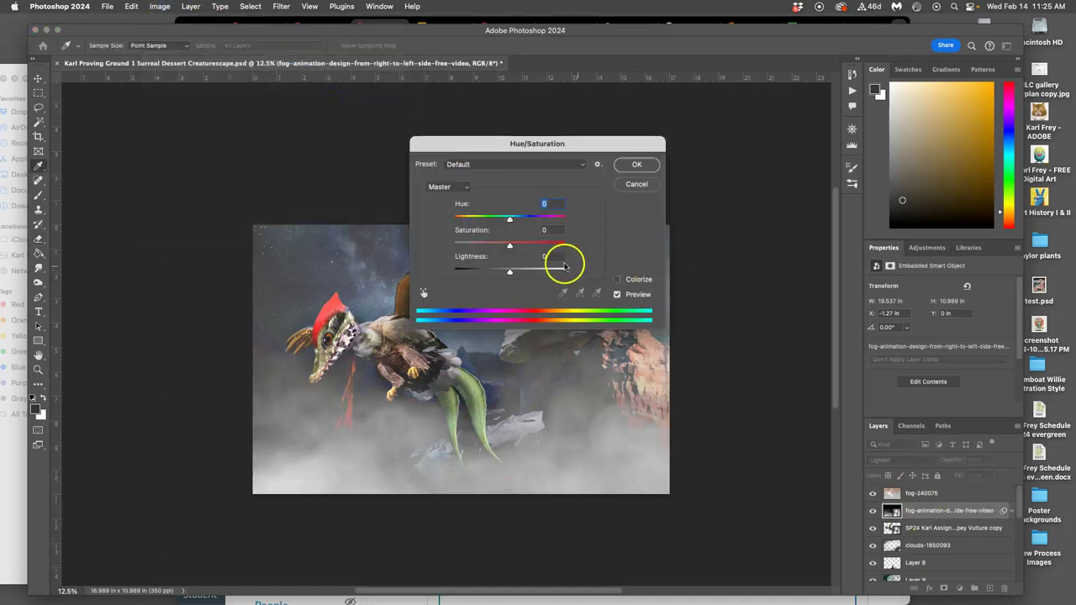
Colorize the fog a warm tan at Hue 27, Saturation 26 as a smart filter
{"action": "mouse_move", "coordinate": [511, 219]}
{"action": "left_mouse_down"}
{"action": "mouse_move", "coordinate": [581, 215]}
{"action": "mouse_move", "coordinate": [473, 218]}
{"action": "mouse_move", "coordinate": [580, 220]}
{"action": "mouse_move", "coordinate": [492, 217]}
{"action": "mouse_move", "coordinate": [526, 216]}
{"action": "mouse_move", "coordinate": [513, 217]}
{"action": "left_mouse_up"}
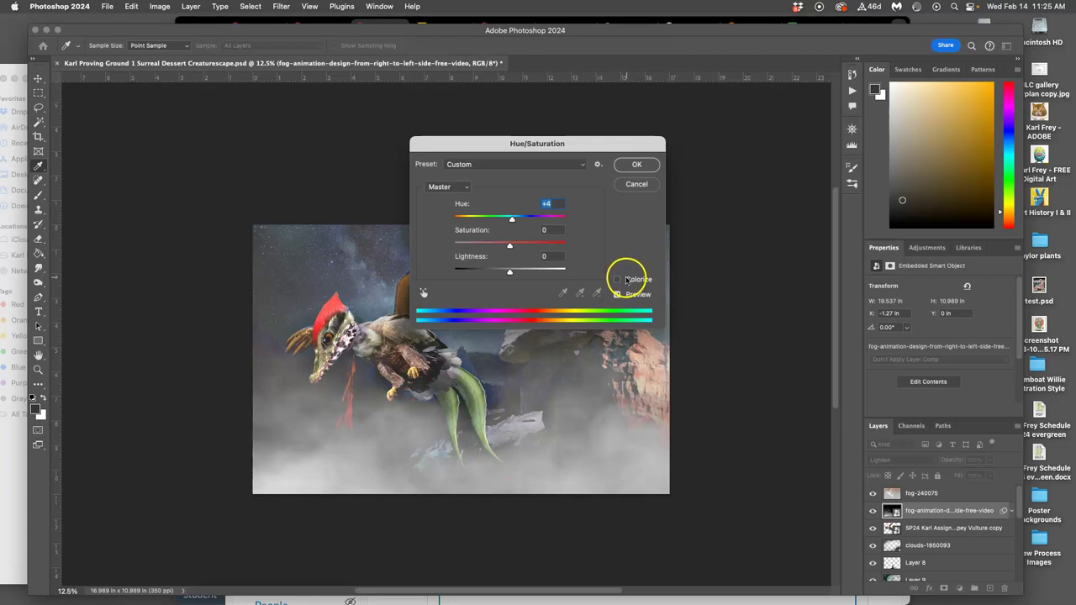
{"action": "left_click", "coordinate": [618, 279]}
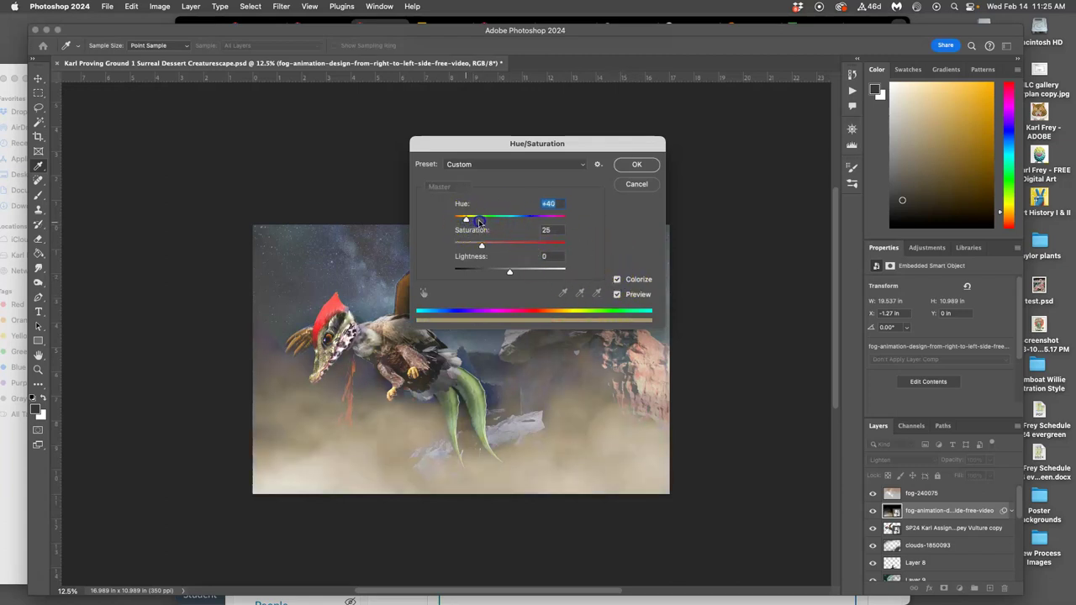
{"action": "left_click_drag", "start_coordinate": [467, 219], "coordinate": [540, 222]}
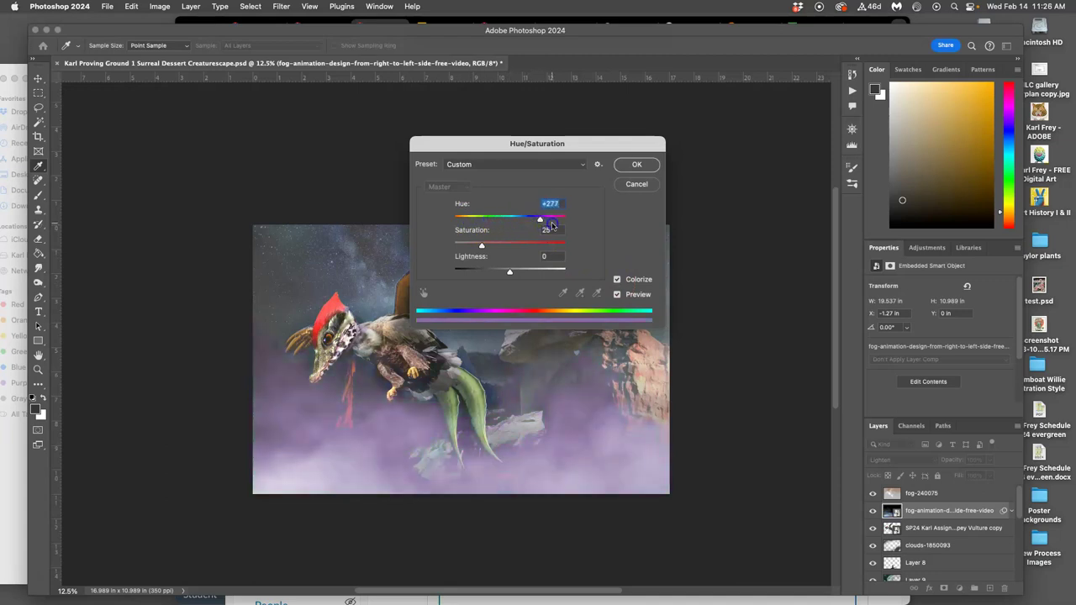
{"action": "left_click", "coordinate": [483, 246]}
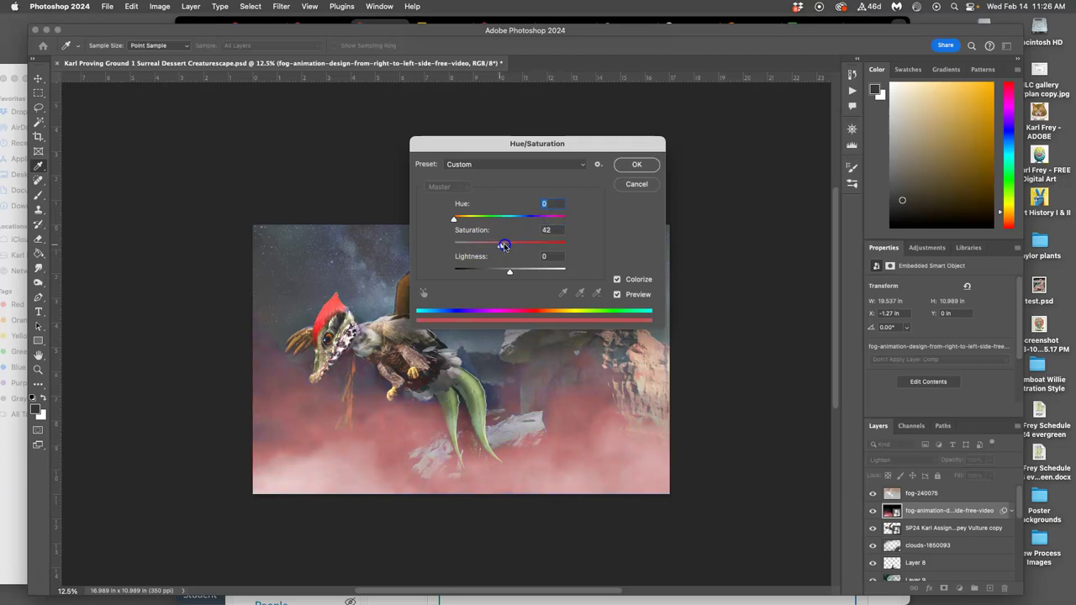
{"action": "mouse_move", "coordinate": [507, 246]}
{"action": "left_mouse_down"}
{"action": "mouse_move", "coordinate": [538, 245]}
{"action": "mouse_move", "coordinate": [493, 236]}
{"action": "left_mouse_up"}
{"action": "left_click_drag", "start_coordinate": [483, 230], "coordinate": [461, 206]}
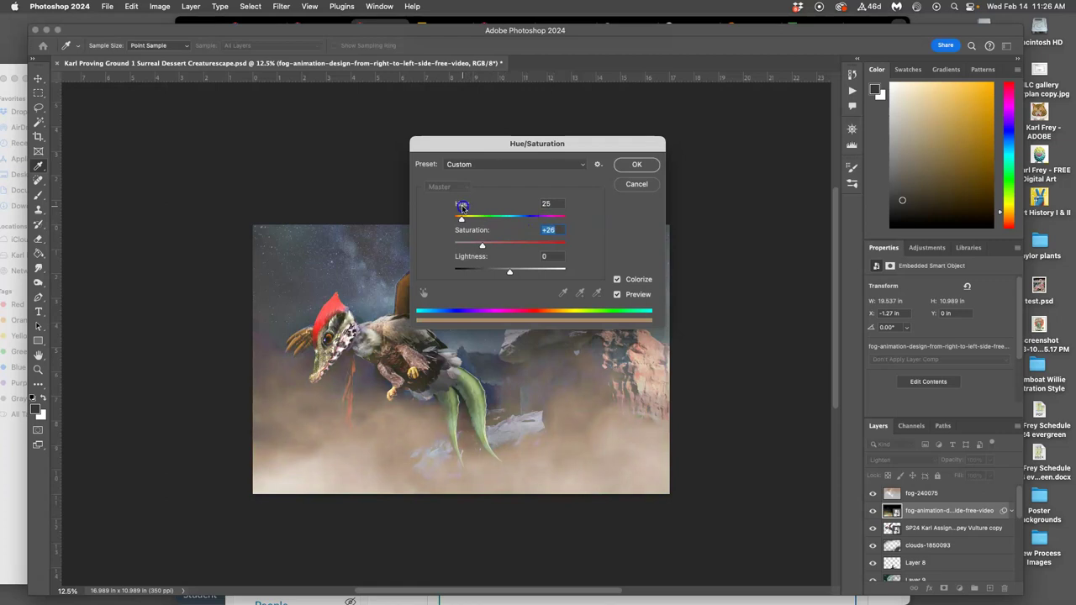
{"action": "left_click_drag", "start_coordinate": [459, 206], "coordinate": [464, 207]}
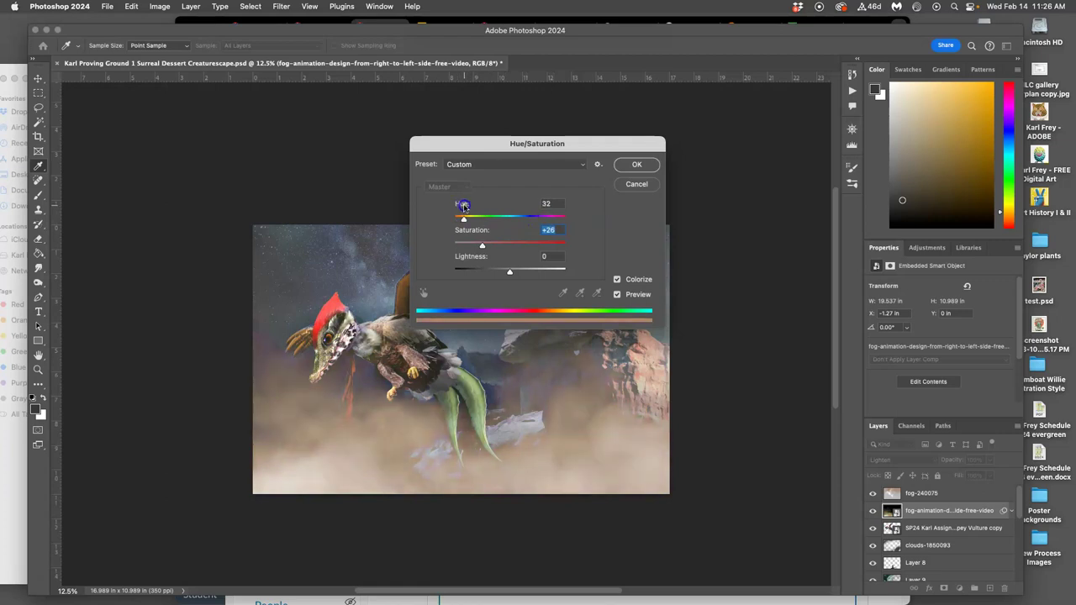
{"action": "left_click", "coordinate": [638, 164]}
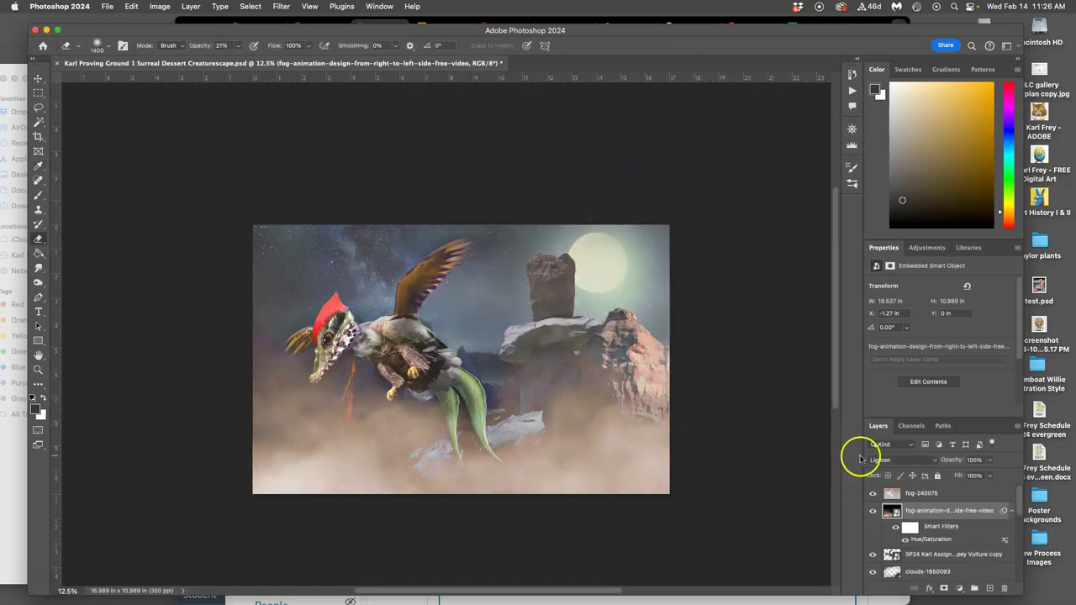
Rasterize the fog animation layer into plain pixels
{"action": "left_click", "coordinate": [925, 493]}
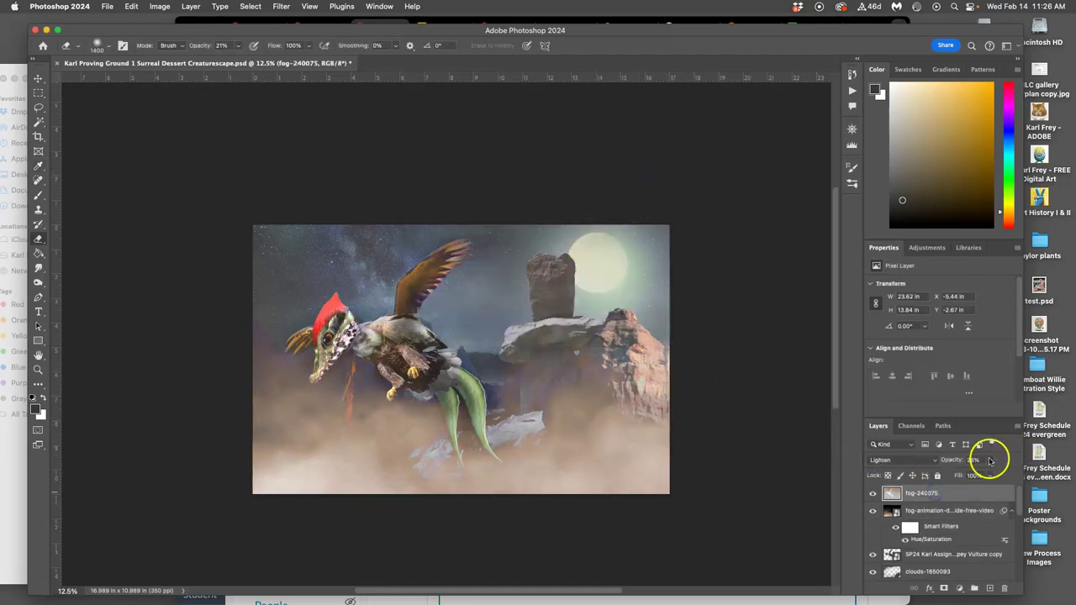
{"action": "left_click", "coordinate": [990, 460]}
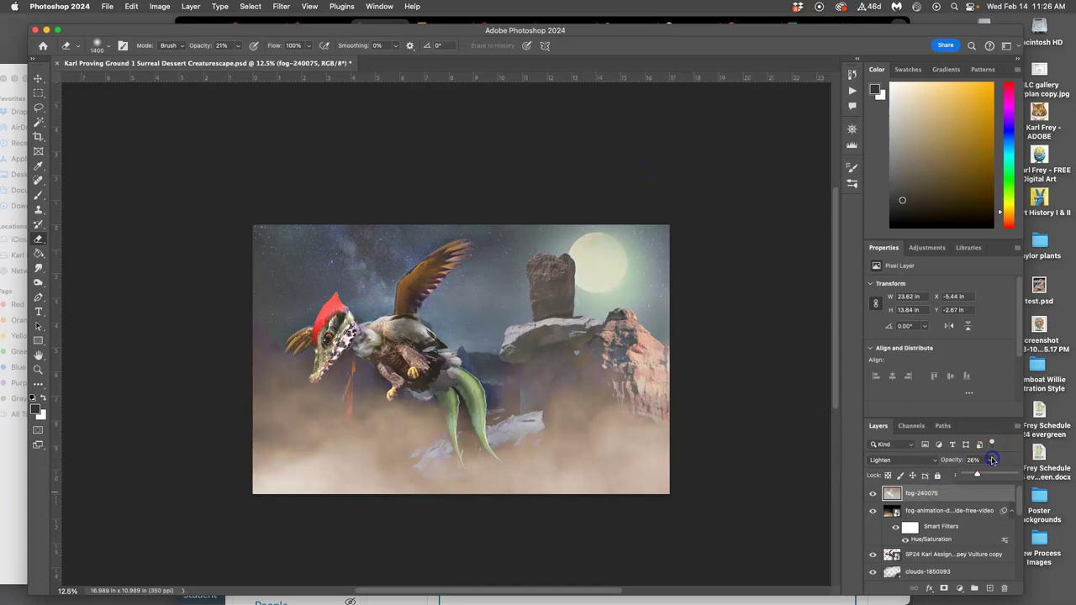
{"action": "left_click", "coordinate": [948, 513]}
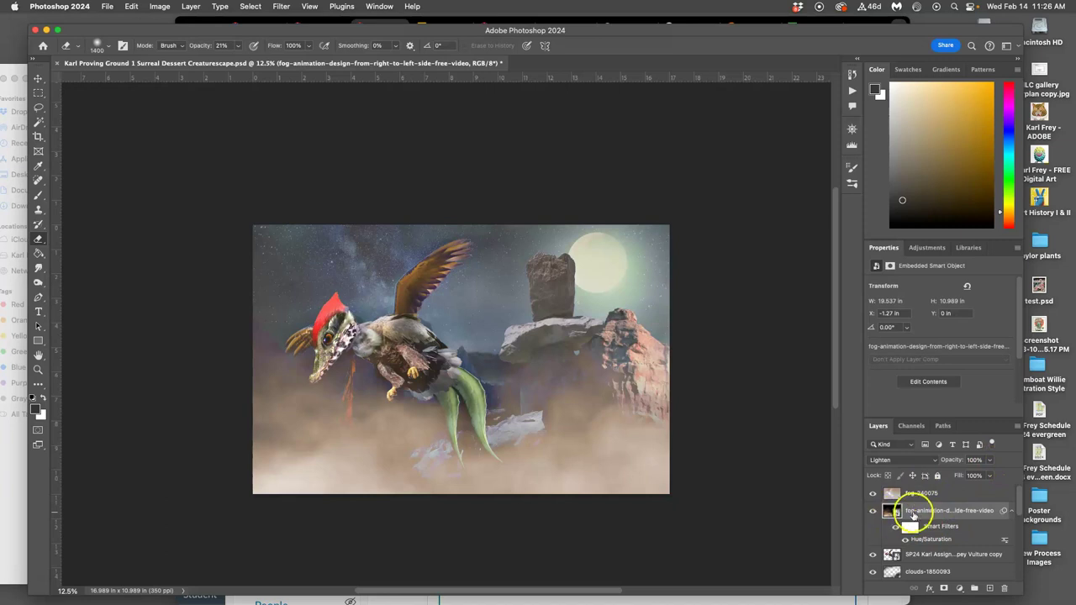
{"action": "right_click", "coordinate": [922, 516]}
{"action": "scroll", "coordinate": [950, 555], "scroll_direction": "down", "scroll_amount": 10}
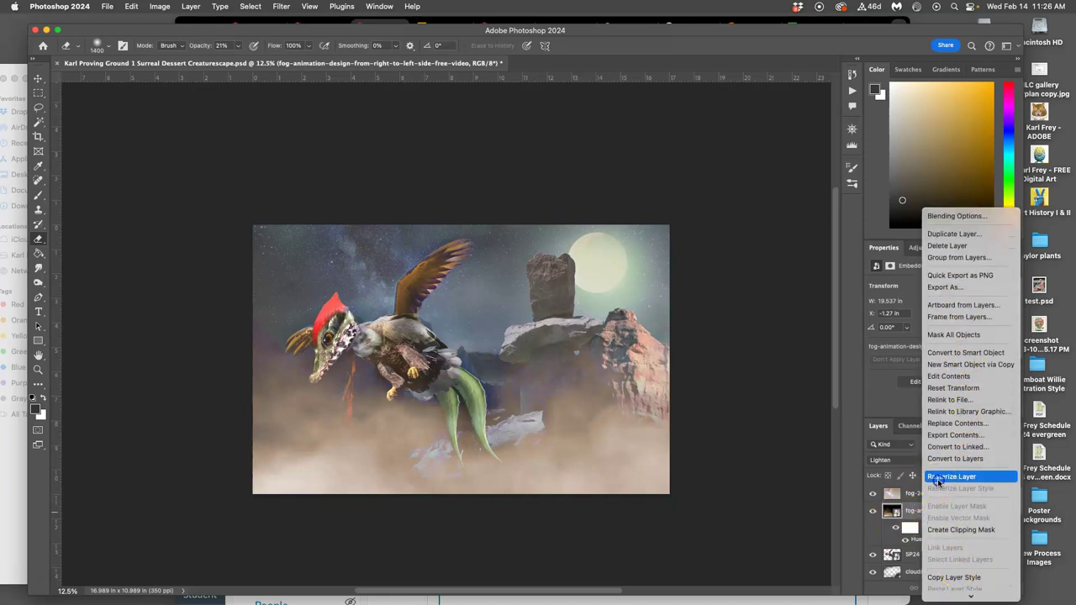
{"action": "left_click", "coordinate": [942, 476]}
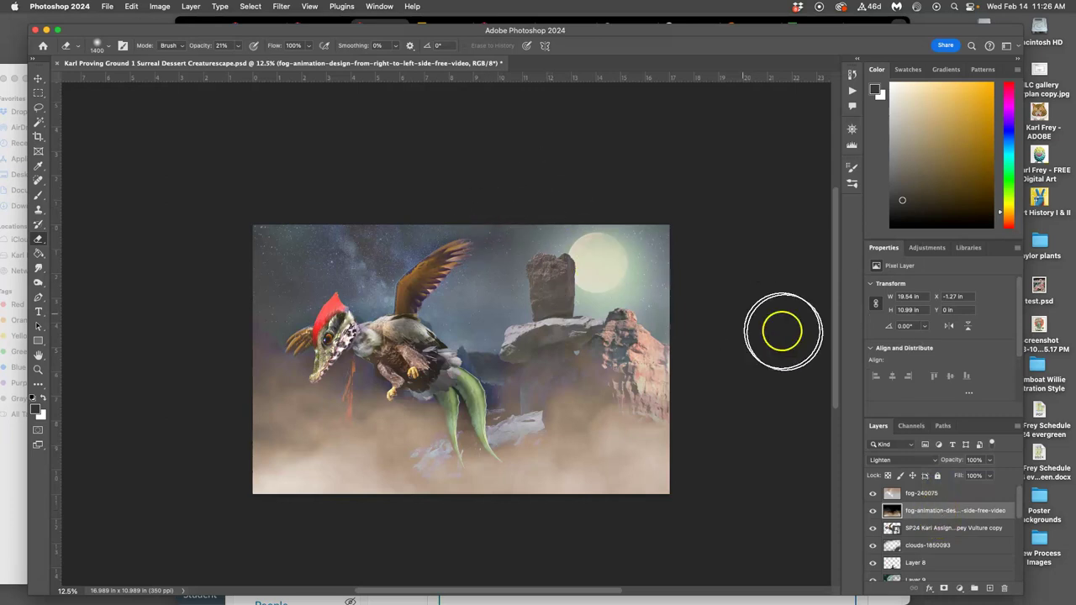
Fade the fog layer to 37% opacity and erase fog from the creature's tail and head
{"action": "left_click", "coordinate": [990, 461]}
{"action": "left_click_drag", "start_coordinate": [985, 474], "coordinate": [956, 475]}
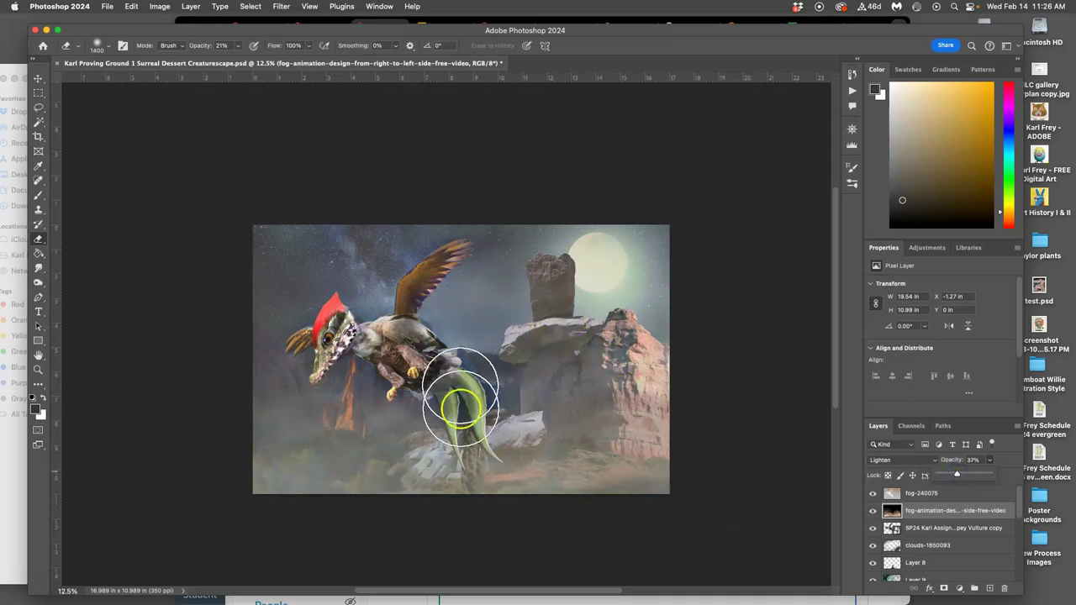
{"action": "mouse_move", "coordinate": [474, 426]}
{"action": "left_mouse_down"}
{"action": "mouse_move", "coordinate": [478, 400]}
{"action": "mouse_move", "coordinate": [437, 313]}
{"action": "mouse_move", "coordinate": [463, 335]}
{"action": "mouse_move", "coordinate": [430, 352]}
{"action": "mouse_move", "coordinate": [451, 337]}
{"action": "mouse_move", "coordinate": [452, 387]}
{"action": "mouse_move", "coordinate": [376, 457]}
{"action": "mouse_move", "coordinate": [498, 402]}
{"action": "left_mouse_up"}
{"action": "left_click", "coordinate": [873, 510]}
{"action": "left_click", "coordinate": [874, 511]}
{"action": "mouse_move", "coordinate": [504, 421]}
{"action": "left_mouse_down"}
{"action": "mouse_move", "coordinate": [412, 344]}
{"action": "mouse_move", "coordinate": [425, 361]}
{"action": "mouse_move", "coordinate": [328, 324]}
{"action": "mouse_move", "coordinate": [365, 319]}
{"action": "mouse_move", "coordinate": [415, 342]}
{"action": "mouse_move", "coordinate": [396, 373]}
{"action": "left_mouse_up"}
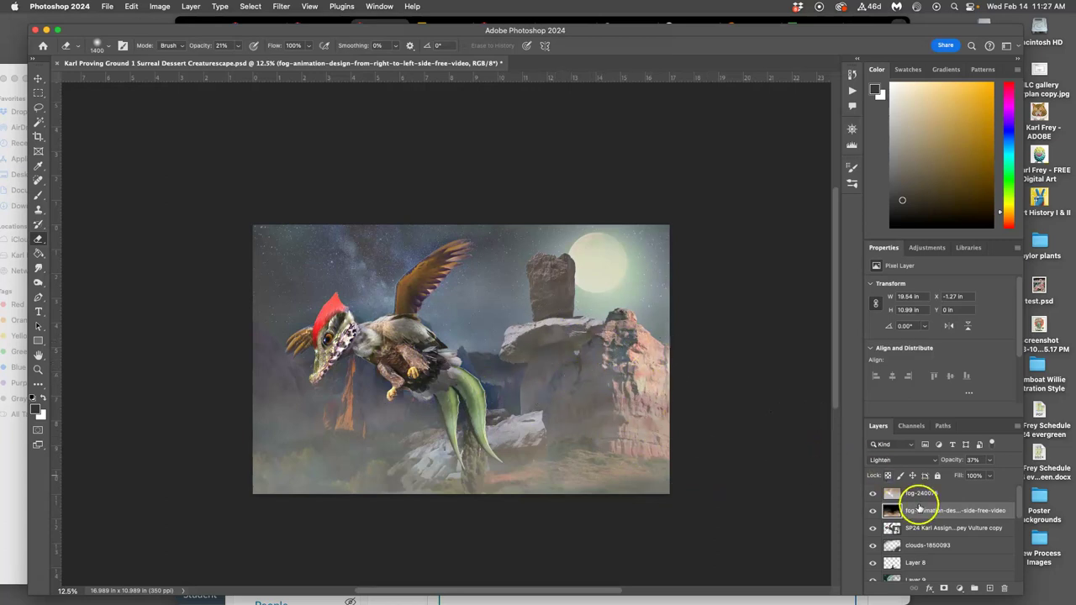
Send the vulture creature layer backward several levels with Cmd+[, then one level back up
{"action": "left_click", "coordinate": [925, 530]}
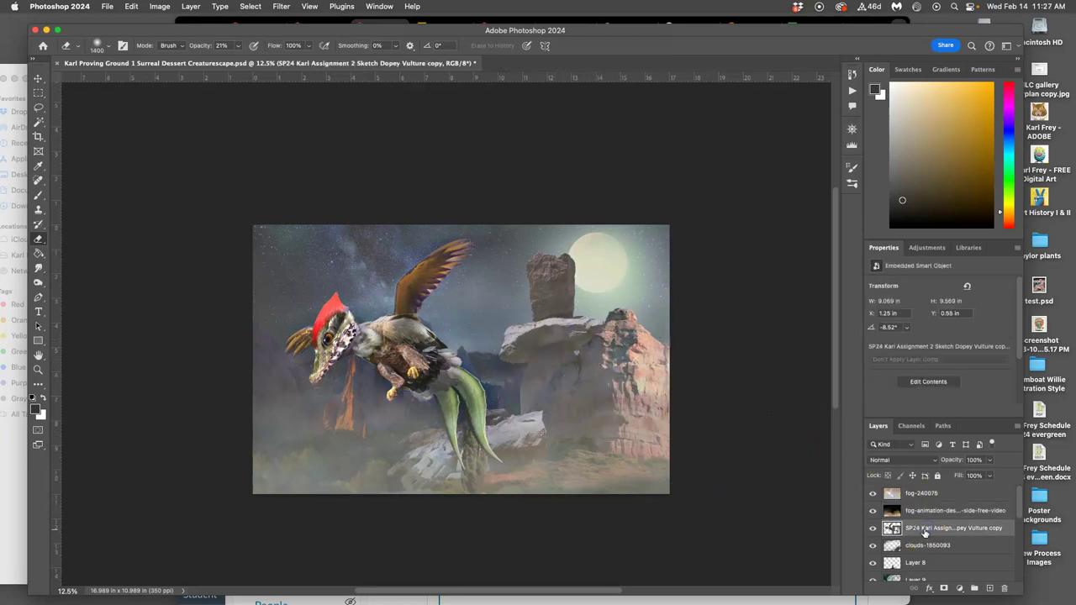
{"action": "key", "text": "super+bracketleft"}
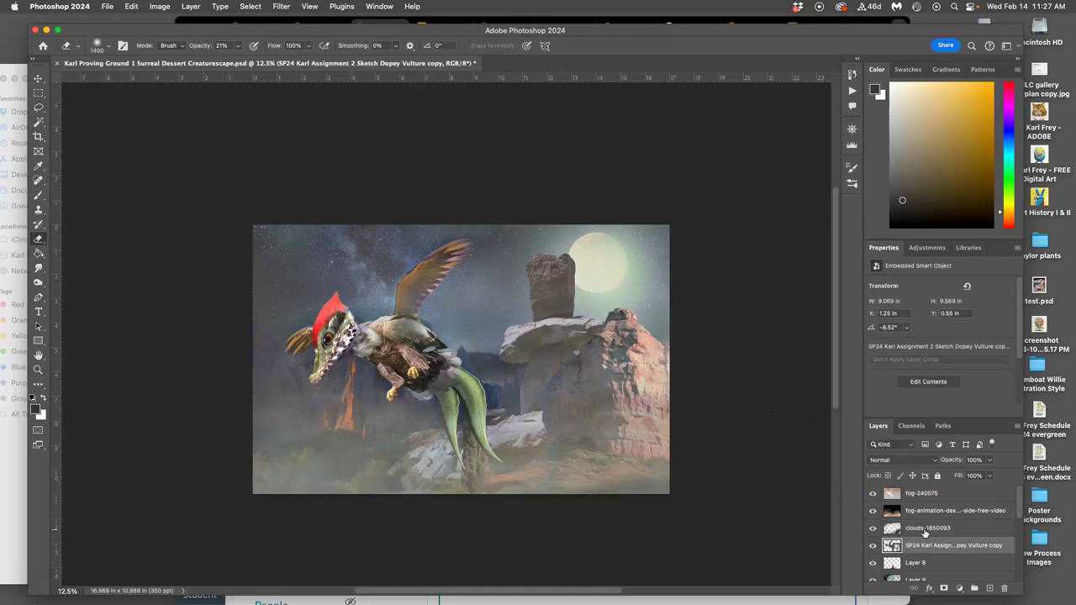
{"action": "key", "text": "super+bracketleft"}
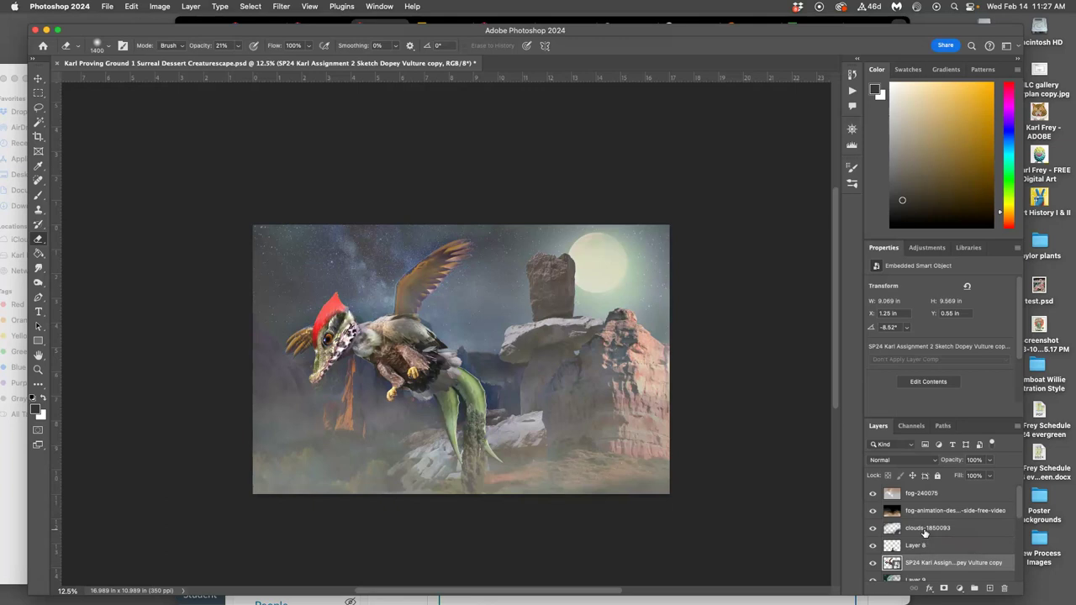
{"action": "key", "text": "super+bracketleft"}
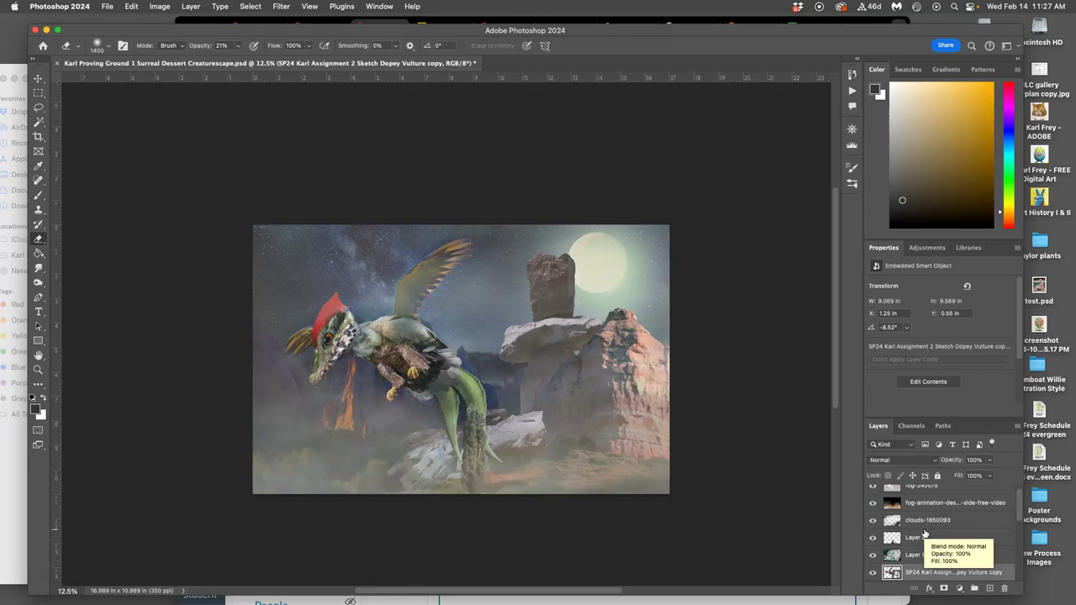
{"action": "key", "text": "super+bracketleft"}
{"action": "key", "text": "super+bracketleft"}
{"action": "key", "text": "super+bracketleft"}
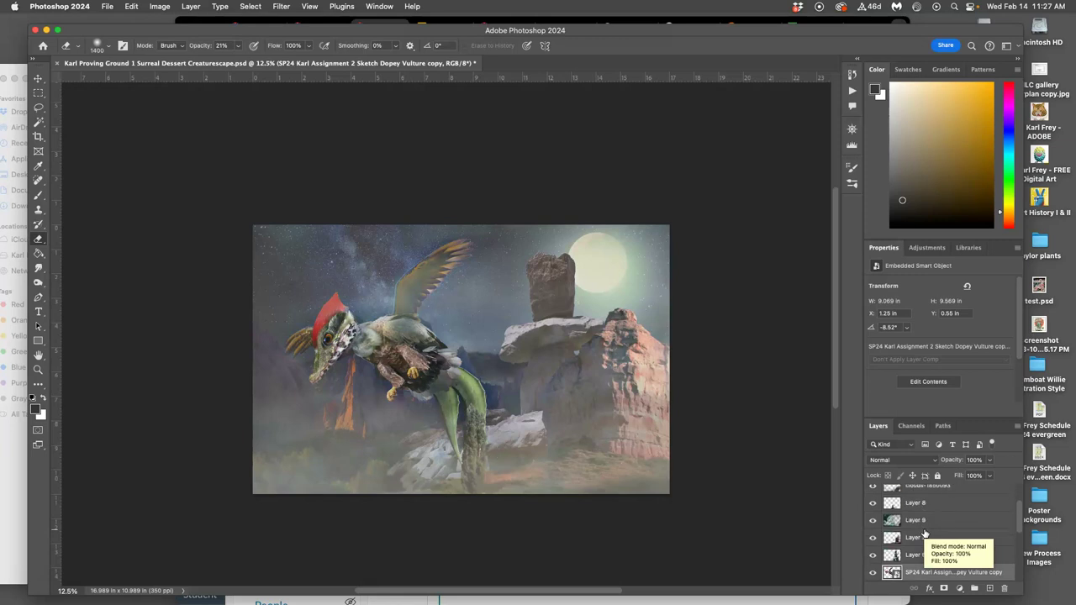
{"action": "key", "text": "super+bracketleft"}
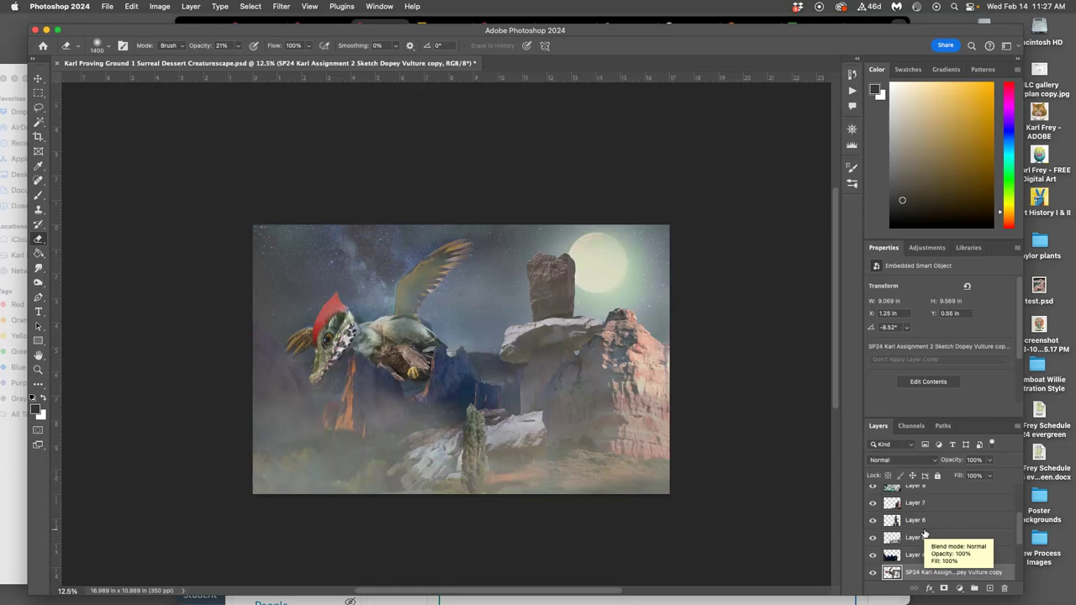
{"action": "key", "text": "super+bracketleft"}
{"action": "key", "text": "super+bracketleft"}
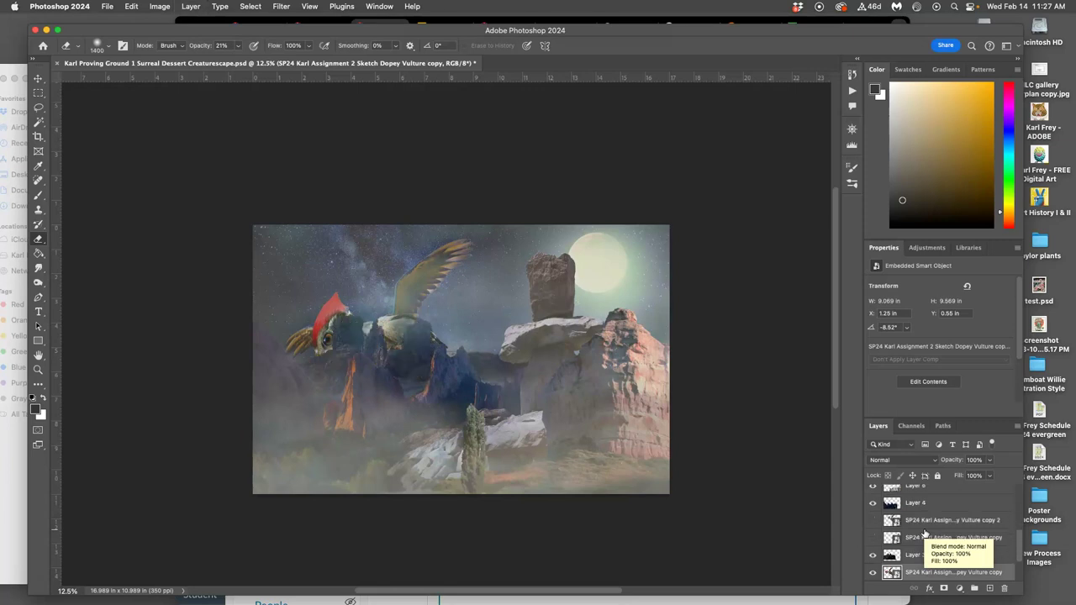
{"action": "key", "text": "super+bracketright"}
{"action": "key", "text": "super+bracketright"}
{"action": "key", "text": "super+bracketright"}
{"action": "key", "text": "super+bracketright"}
{"action": "key", "text": "super+bracketright"}
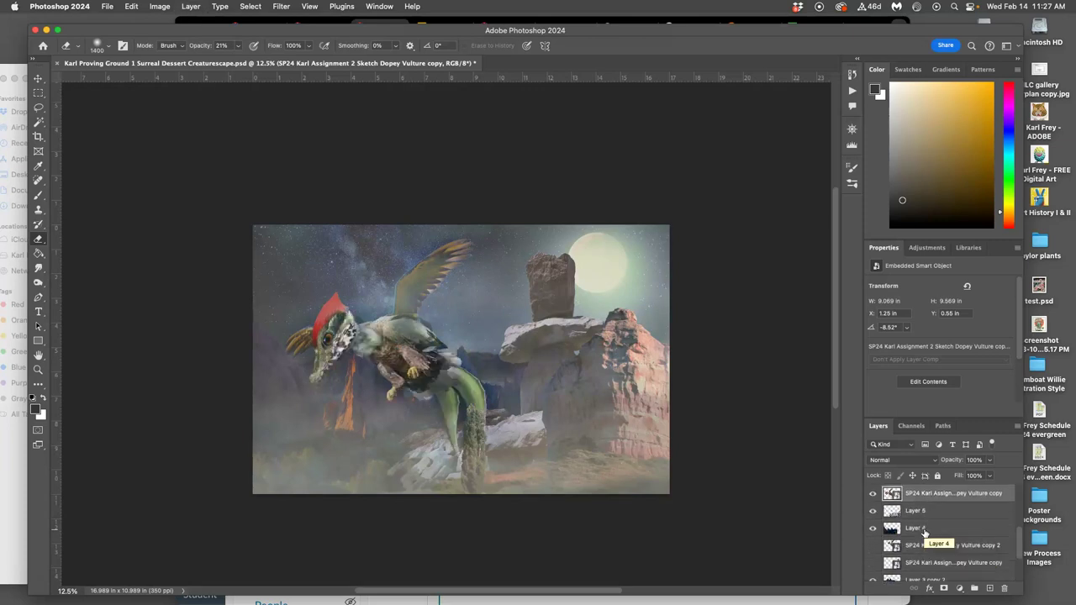
Drag the vulture layer down to sit just above Layers 4 and 5
{"action": "left_click", "coordinate": [872, 494]}
{"action": "left_click", "coordinate": [873, 493]}
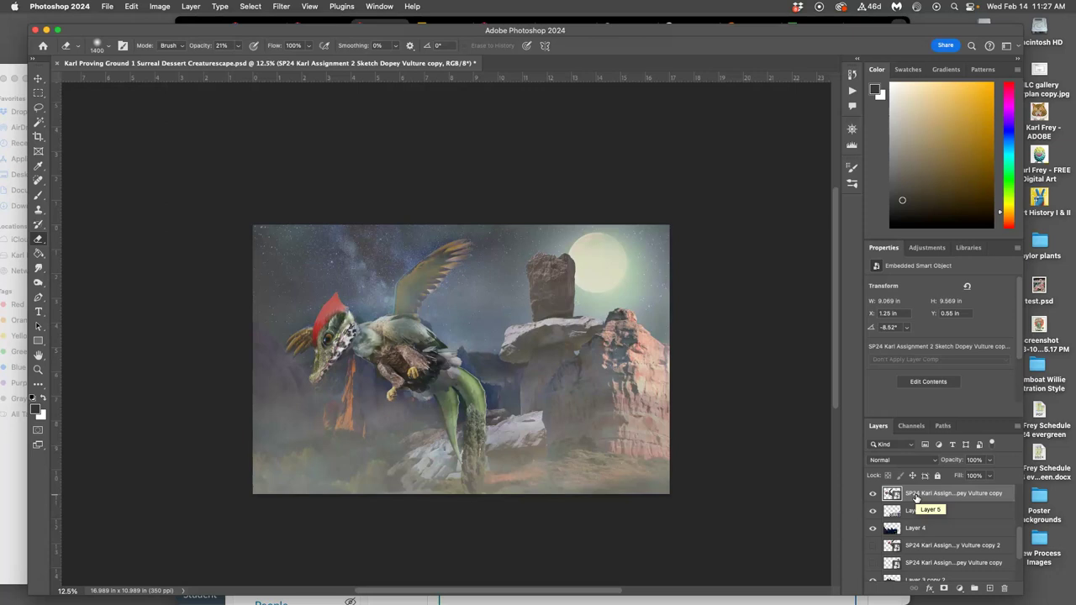
{"action": "left_click_drag", "start_coordinate": [911, 499], "coordinate": [916, 516]}
{"action": "scroll", "coordinate": [916, 512], "scroll_direction": "up", "scroll_amount": 3}
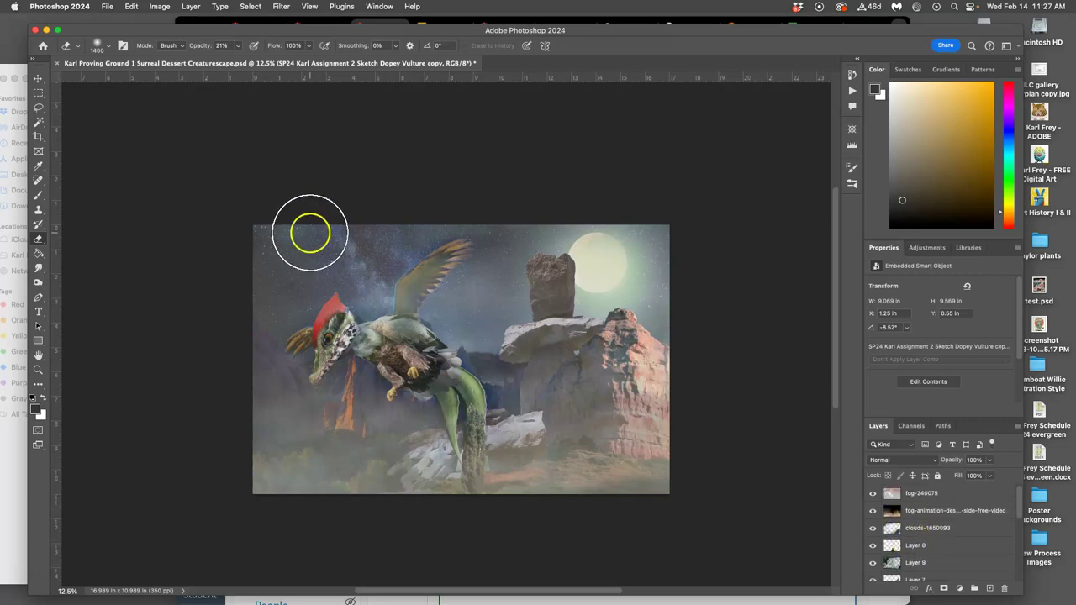
Select Layer 8 and toggle its visibility to compare its effect on the creature's tail
{"action": "left_click", "coordinate": [143, 86]}
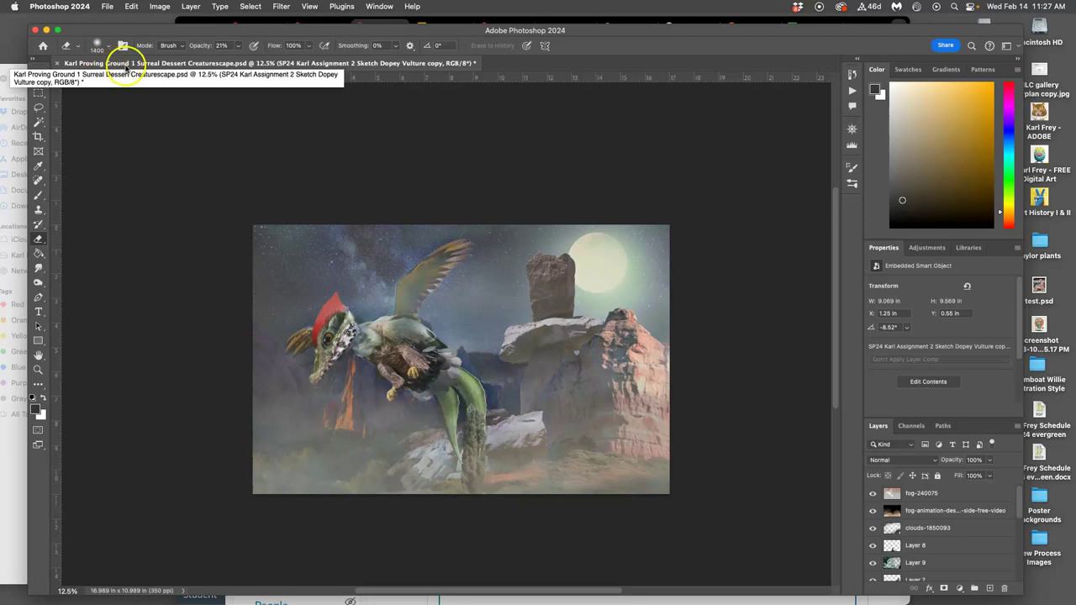
{"action": "left_click", "coordinate": [922, 545]}
{"action": "left_click", "coordinate": [873, 545]}
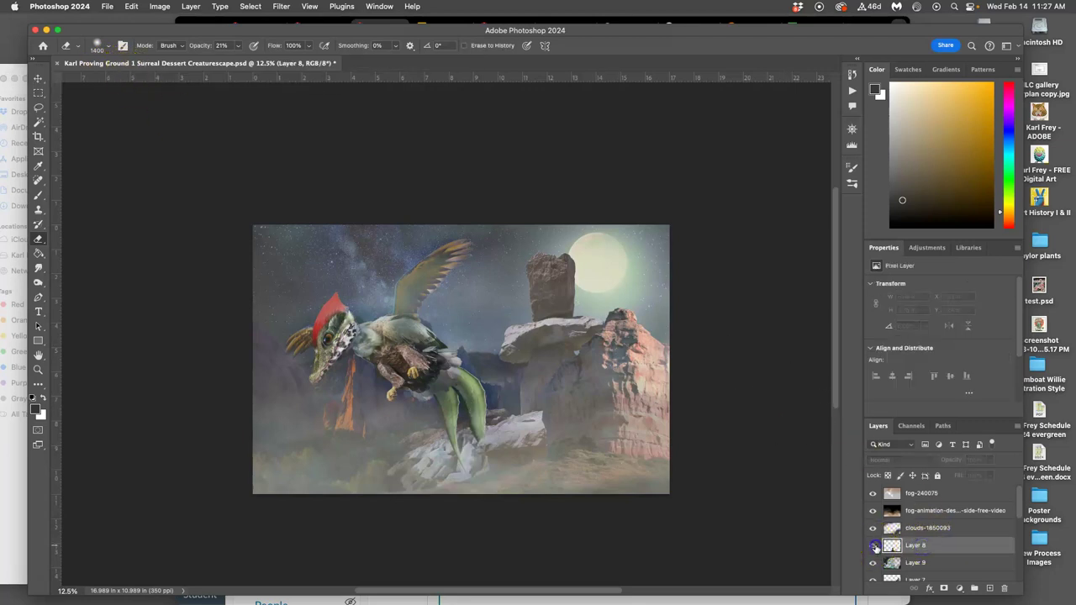
{"action": "left_click", "coordinate": [873, 546]}
{"action": "left_click", "coordinate": [874, 546]}
{"action": "left_click", "coordinate": [873, 546]}
{"action": "left_click", "coordinate": [873, 545]}
{"action": "left_click", "coordinate": [873, 546]}
{"action": "left_click", "coordinate": [873, 546]}
{"action": "left_click", "coordinate": [873, 545]}
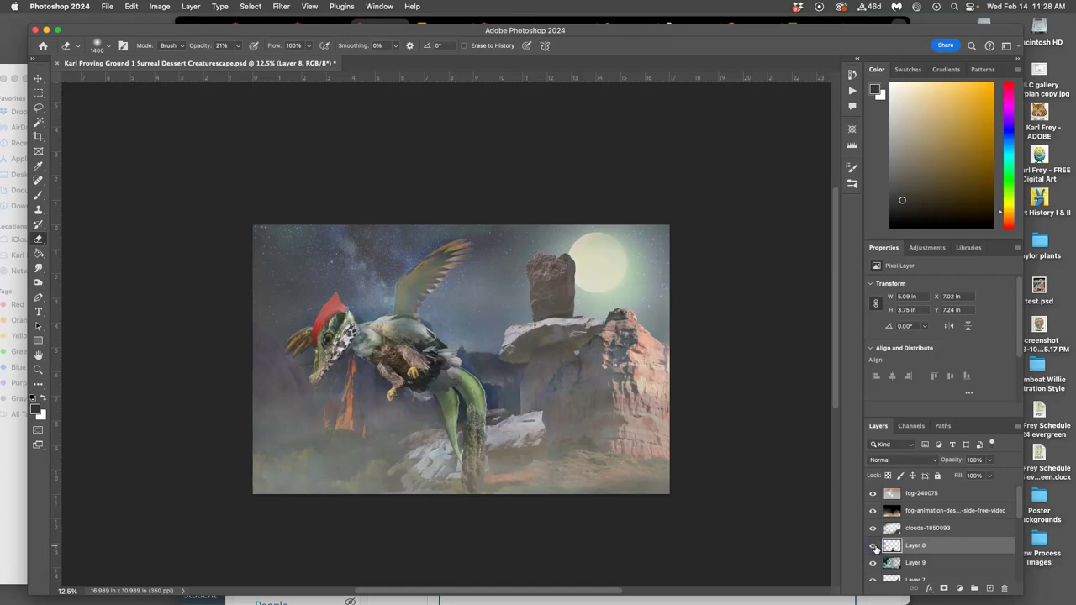
{"action": "left_click", "coordinate": [875, 546]}
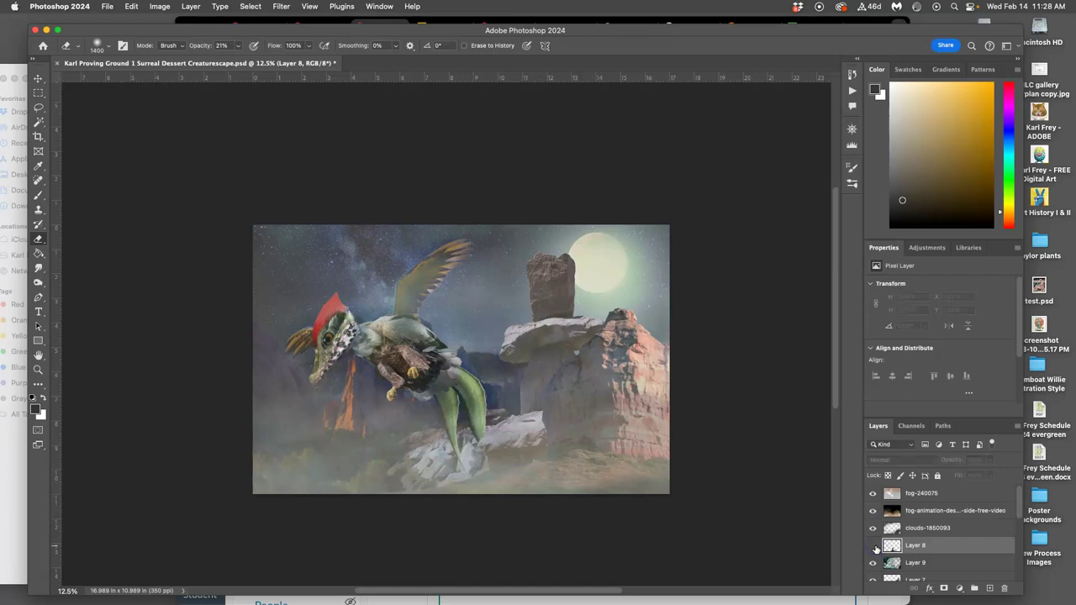
{"action": "left_click", "coordinate": [875, 547]}
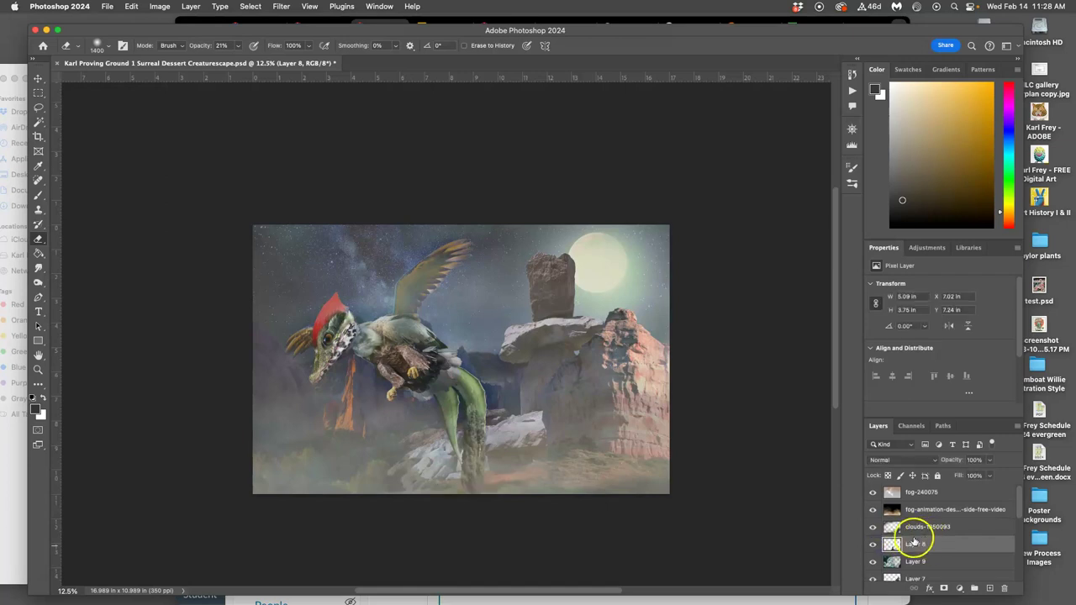
Check the clouds-1850093 layer, then leave Layer 8 hidden
{"action": "left_click", "coordinate": [874, 530]}
{"action": "left_click", "coordinate": [875, 530]}
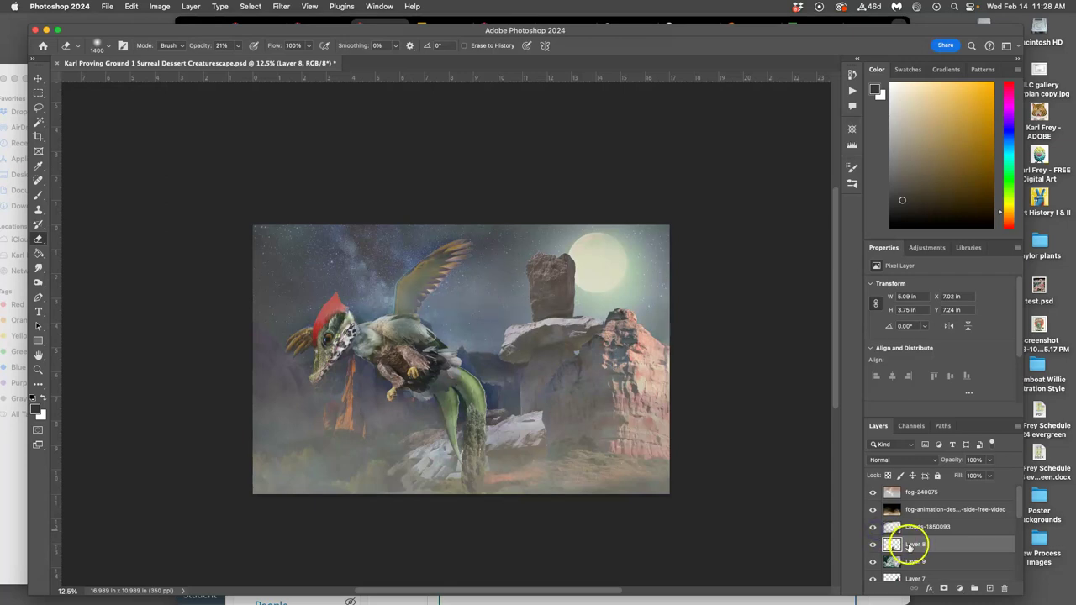
{"action": "scroll", "coordinate": [912, 546], "scroll_direction": "down", "scroll_amount": 5}
{"action": "scroll", "coordinate": [912, 545], "scroll_direction": "up", "scroll_amount": 1}
{"action": "scroll", "coordinate": [910, 548], "scroll_direction": "up", "scroll_amount": 5}
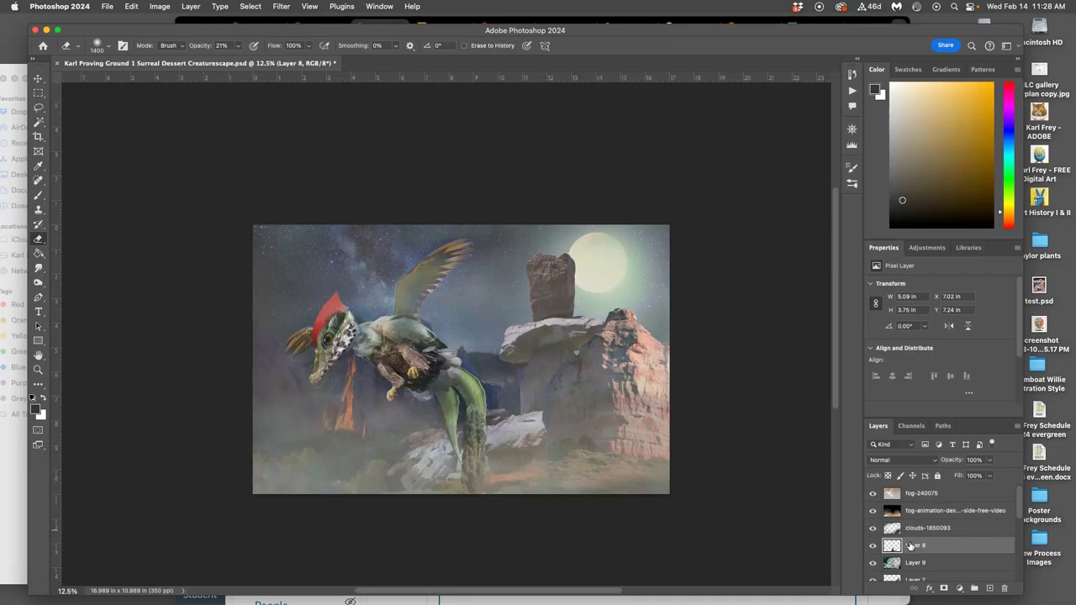
{"action": "left_click", "coordinate": [873, 546]}
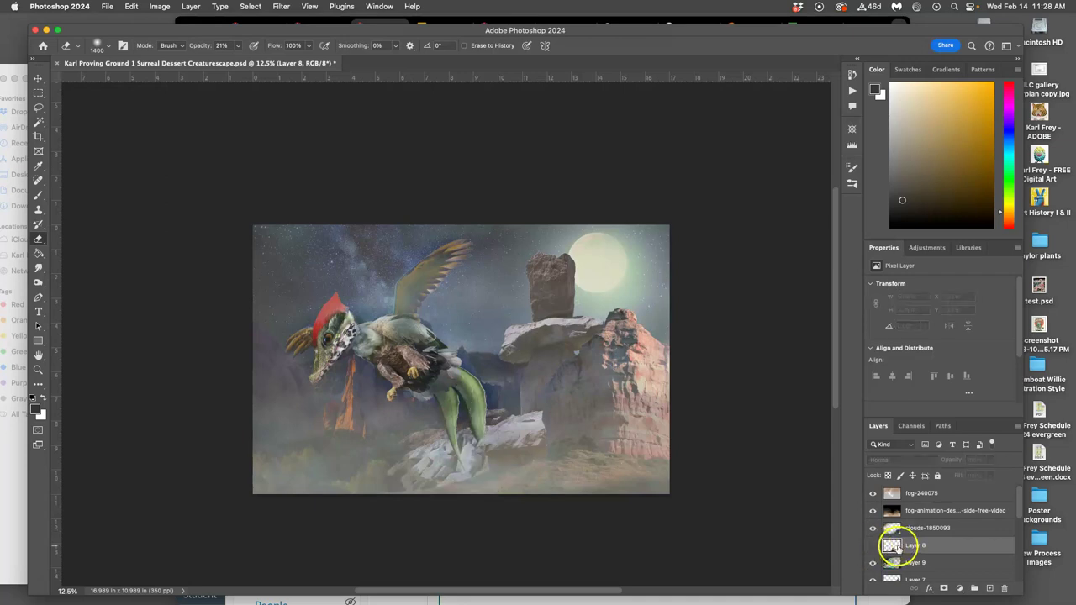
Toggle Layers 9 and 6 to identify the rock pillar, leaving both visible
{"action": "left_click", "coordinate": [874, 564]}
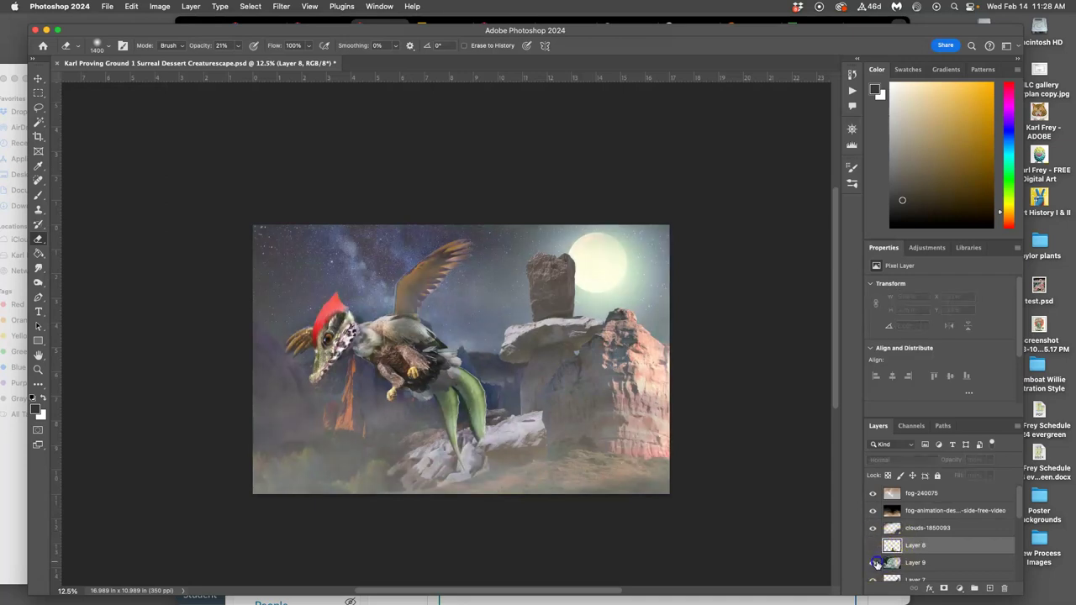
{"action": "left_click", "coordinate": [876, 562]}
{"action": "scroll", "coordinate": [912, 551], "scroll_direction": "down", "scroll_amount": 1}
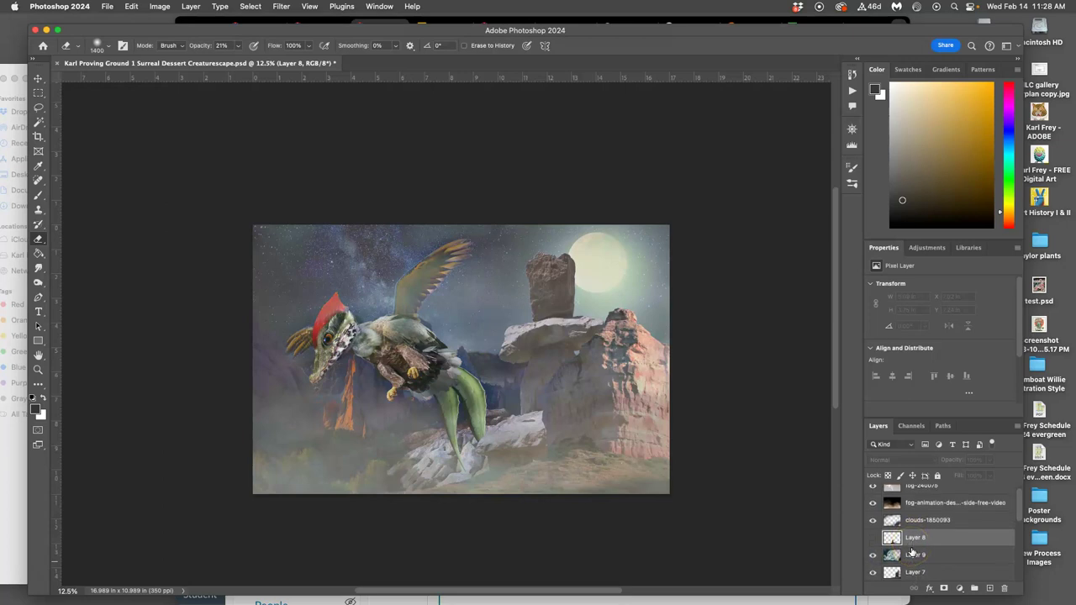
{"action": "left_click", "coordinate": [875, 554]}
{"action": "left_click", "coordinate": [875, 555]}
{"action": "left_click", "coordinate": [873, 555]}
{"action": "left_click", "coordinate": [873, 555]}
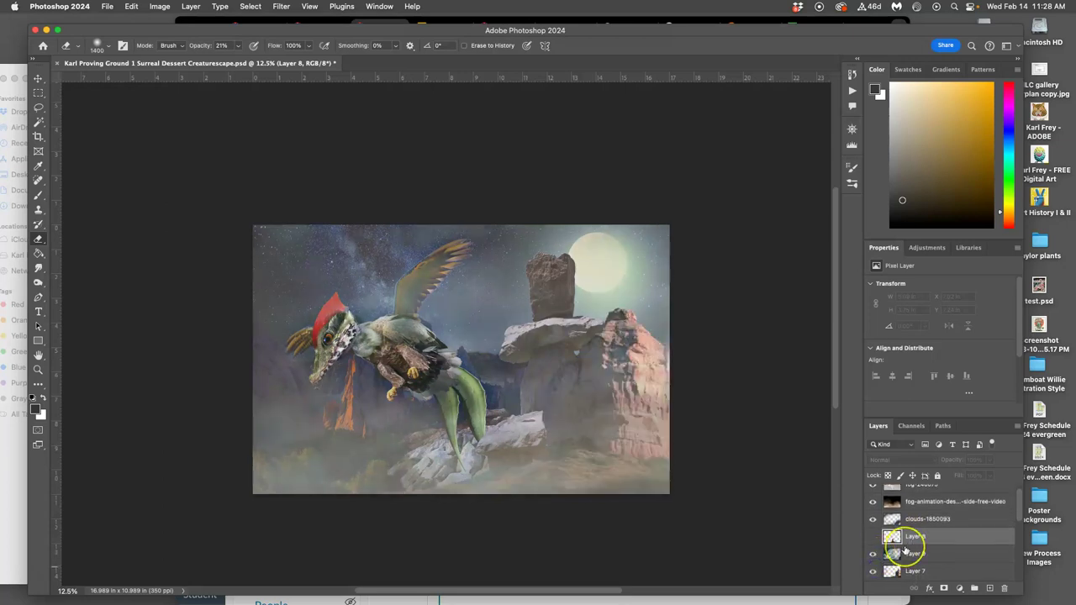
{"action": "scroll", "coordinate": [905, 550], "scroll_direction": "down", "scroll_amount": 1}
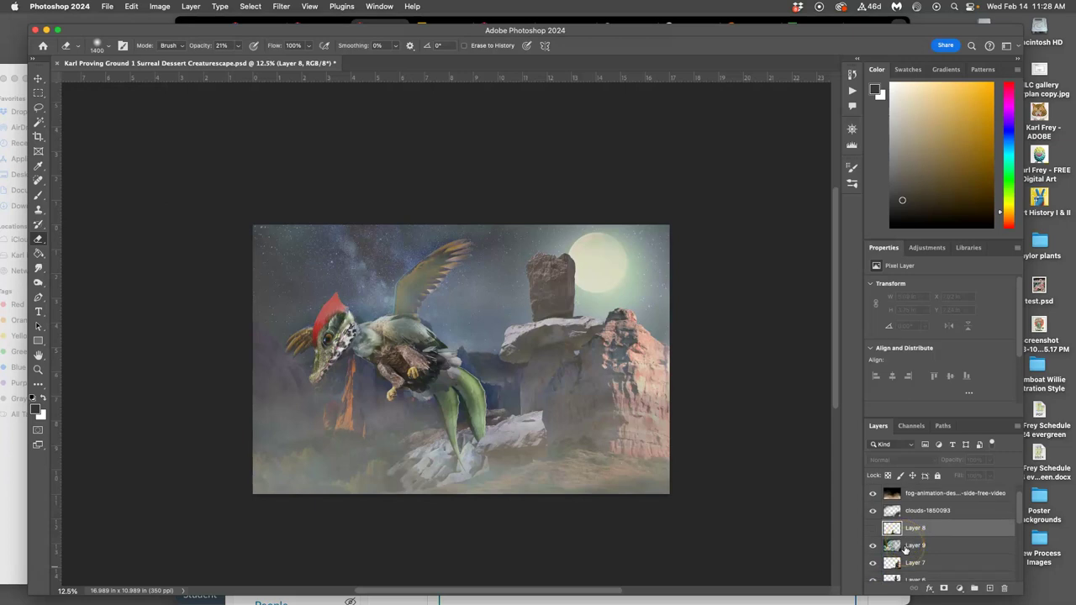
{"action": "left_click", "coordinate": [874, 578]}
{"action": "left_click", "coordinate": [875, 577]}
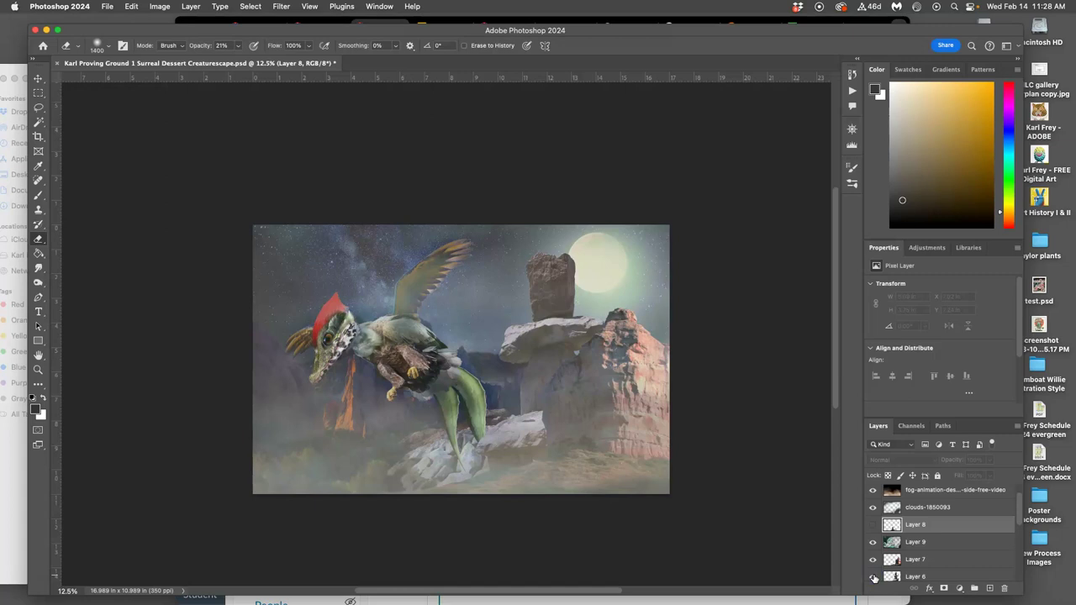
Select Layer 6 and zoom the image to 25%
{"action": "left_click", "coordinate": [909, 576]}
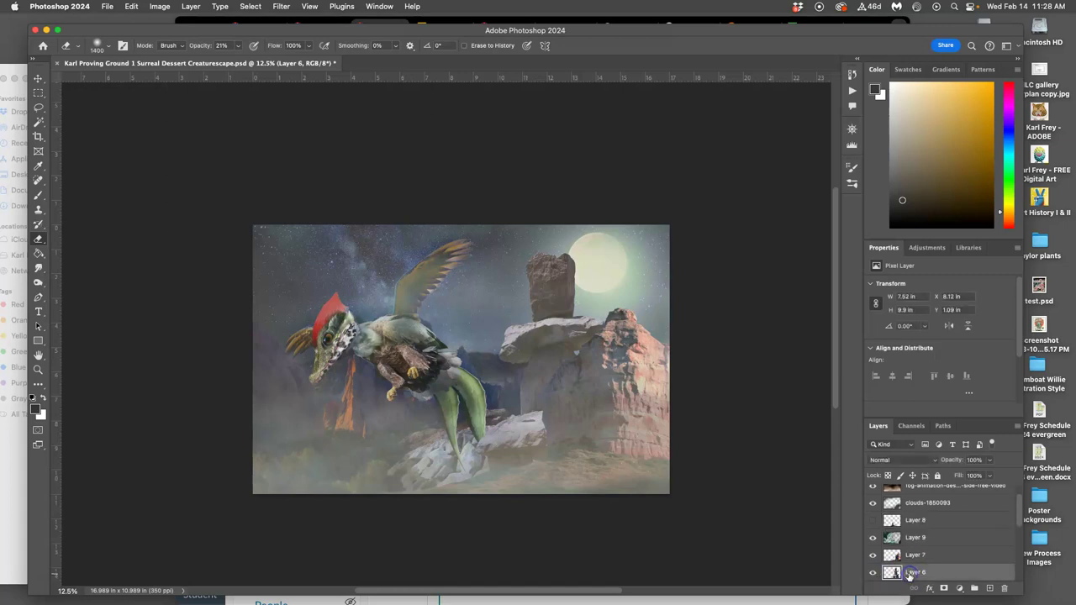
{"action": "key", "text": "super+equal"}
{"action": "key", "text": "super+equal"}
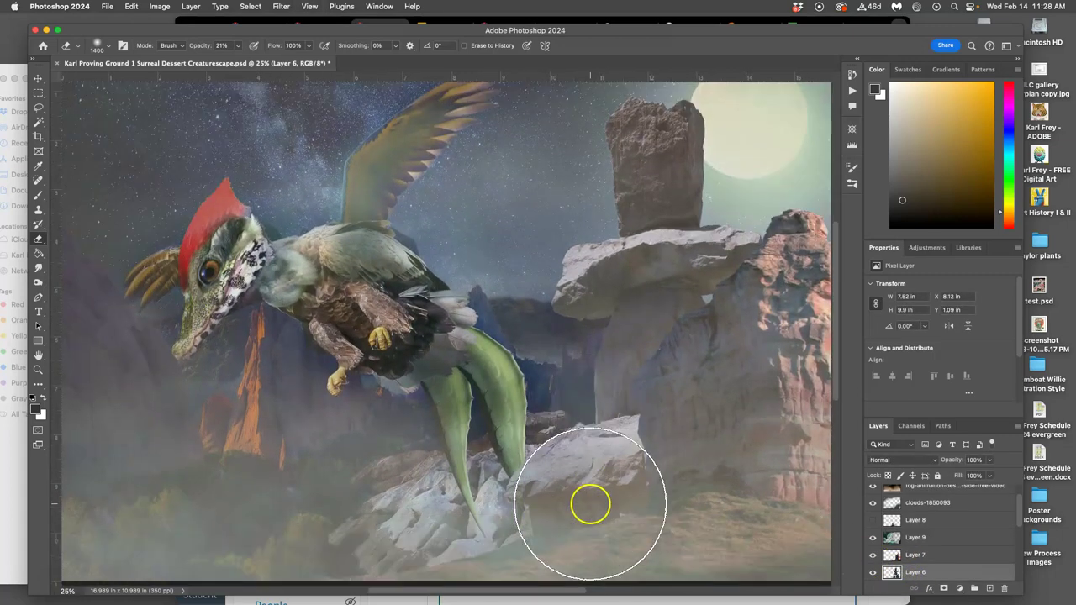
{"action": "scroll", "coordinate": [590, 504], "scroll_direction": "down", "scroll_amount": 4}
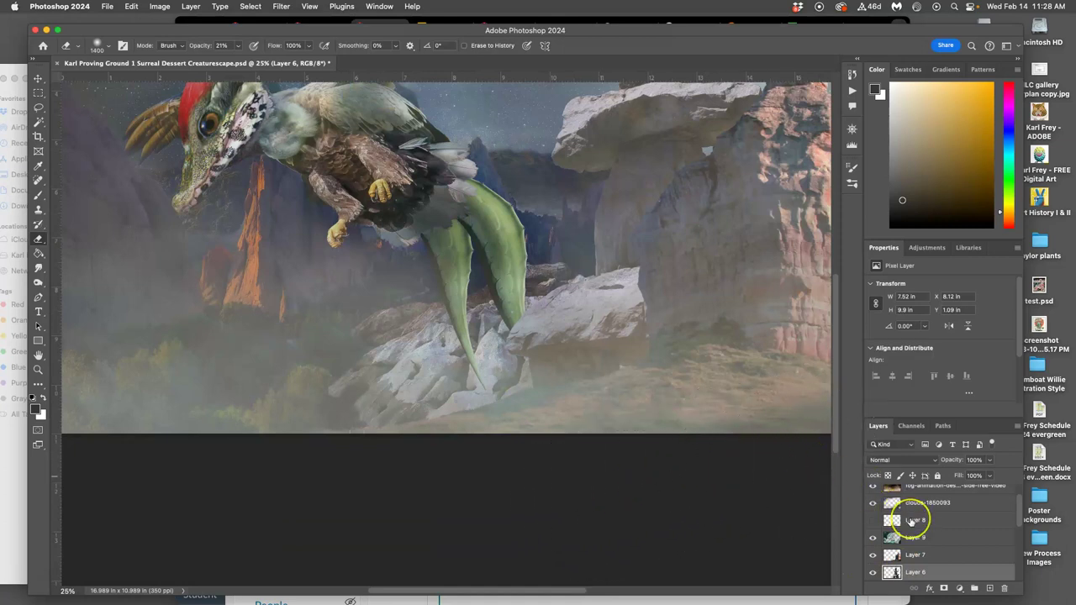
{"action": "scroll", "coordinate": [911, 521], "scroll_direction": "down", "scroll_amount": 2}
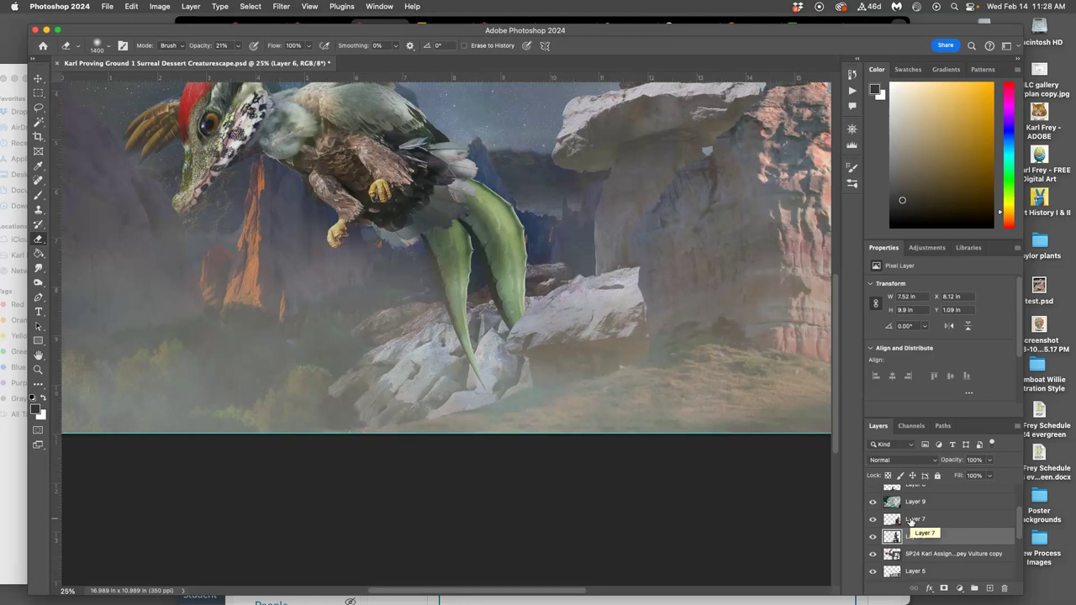
Move Layer 6 below the vulture layer and faintly erase the haze over the rock arch
{"action": "key", "text": "super+bracketleft"}
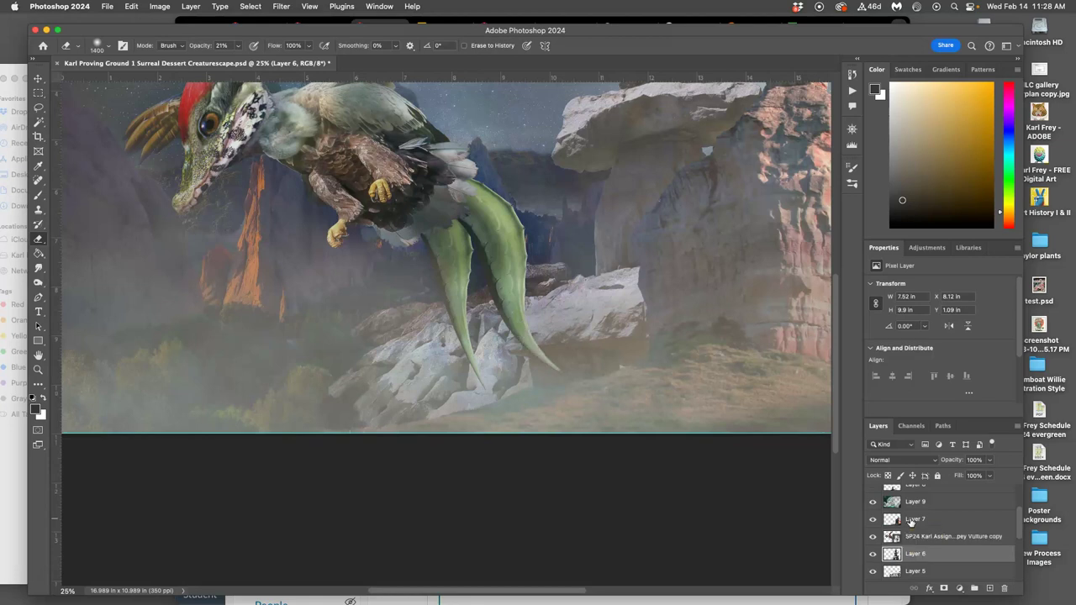
{"action": "key", "text": "super+minus"}
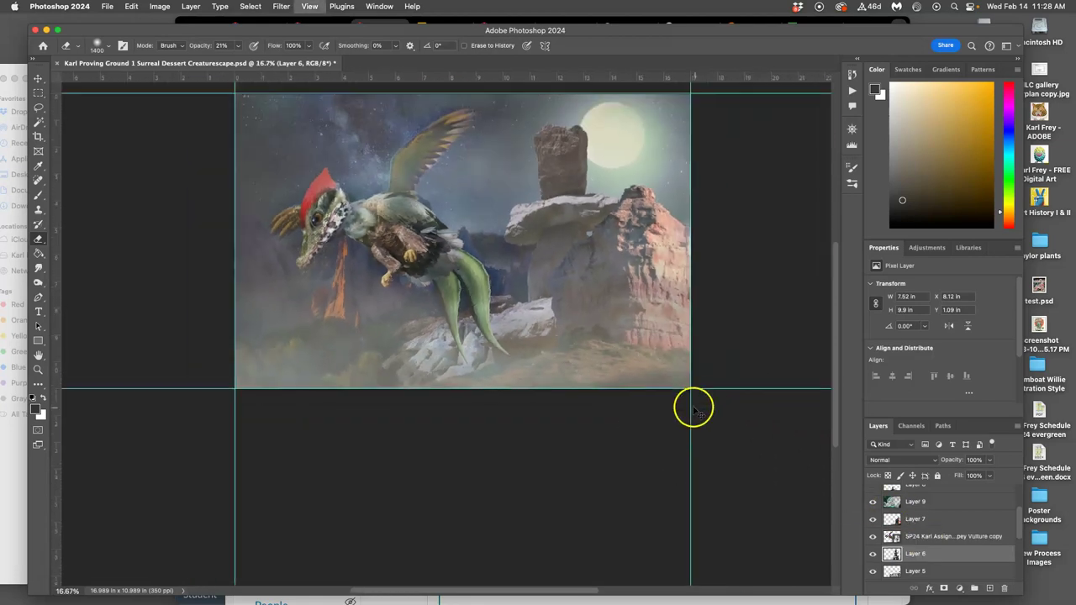
{"action": "mouse_move", "coordinate": [586, 334]}
{"action": "left_mouse_down"}
{"action": "mouse_move", "coordinate": [410, 345]}
{"action": "mouse_move", "coordinate": [376, 321]}
{"action": "mouse_move", "coordinate": [440, 374]}
{"action": "mouse_move", "coordinate": [464, 338]}
{"action": "mouse_move", "coordinate": [474, 364]}
{"action": "mouse_move", "coordinate": [350, 280]}
{"action": "mouse_move", "coordinate": [546, 358]}
{"action": "mouse_move", "coordinate": [387, 306]}
{"action": "mouse_move", "coordinate": [585, 335]}
{"action": "mouse_move", "coordinate": [450, 329]}
{"action": "left_mouse_up"}
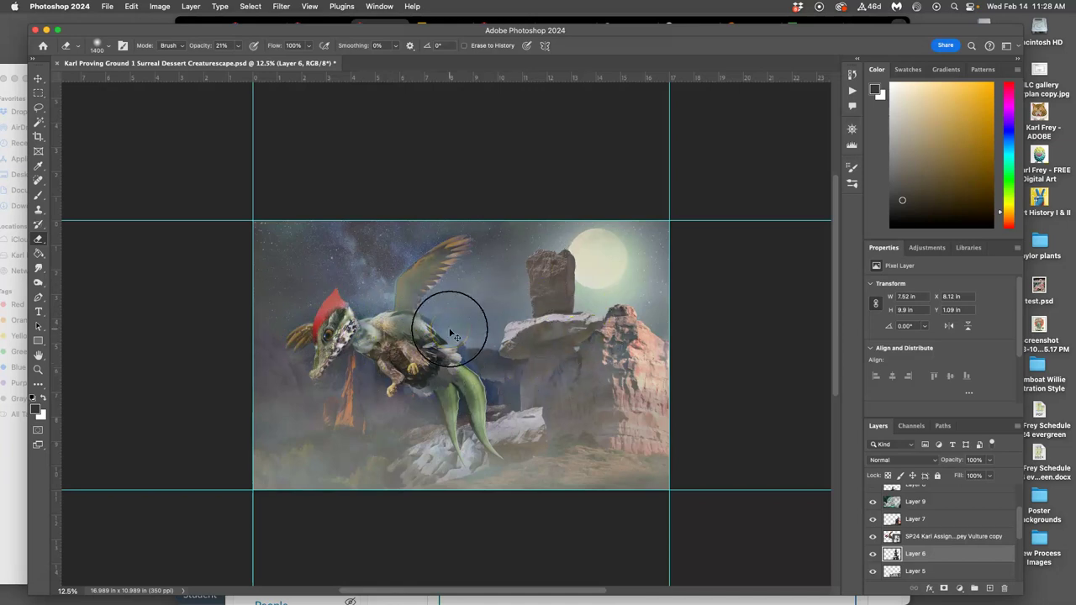
Shift Layer 6 below and above Layers 5 and 4 to compare the stacking order
{"action": "key", "text": "super+bracketleft"}
{"action": "key", "text": "super+bracketleft"}
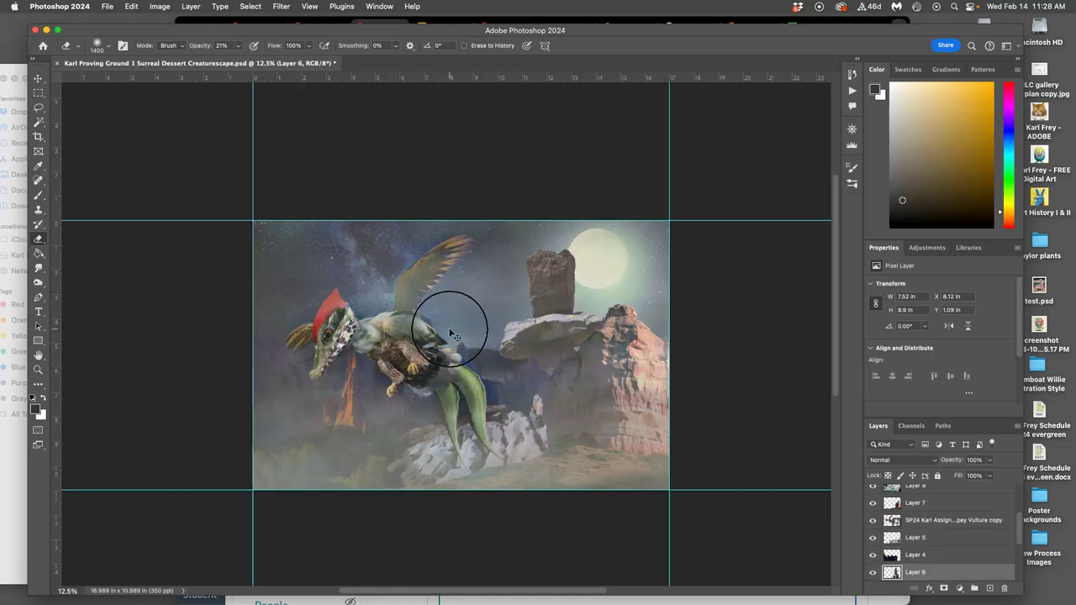
{"action": "key", "text": "super+bracketright"}
{"action": "key", "text": "super+bracketright"}
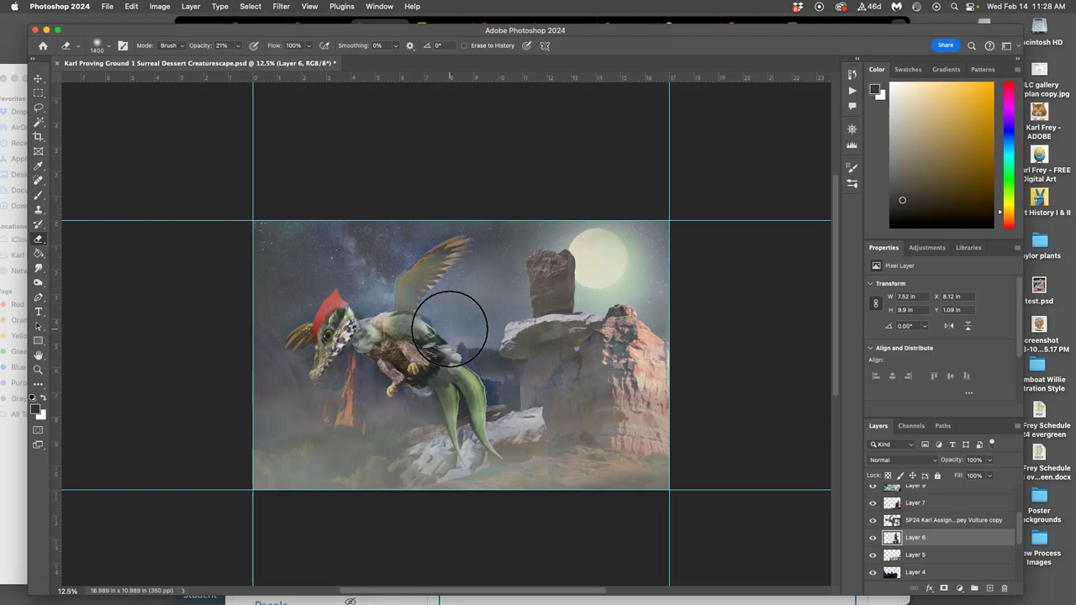
{"action": "key", "text": "super+bracketleft"}
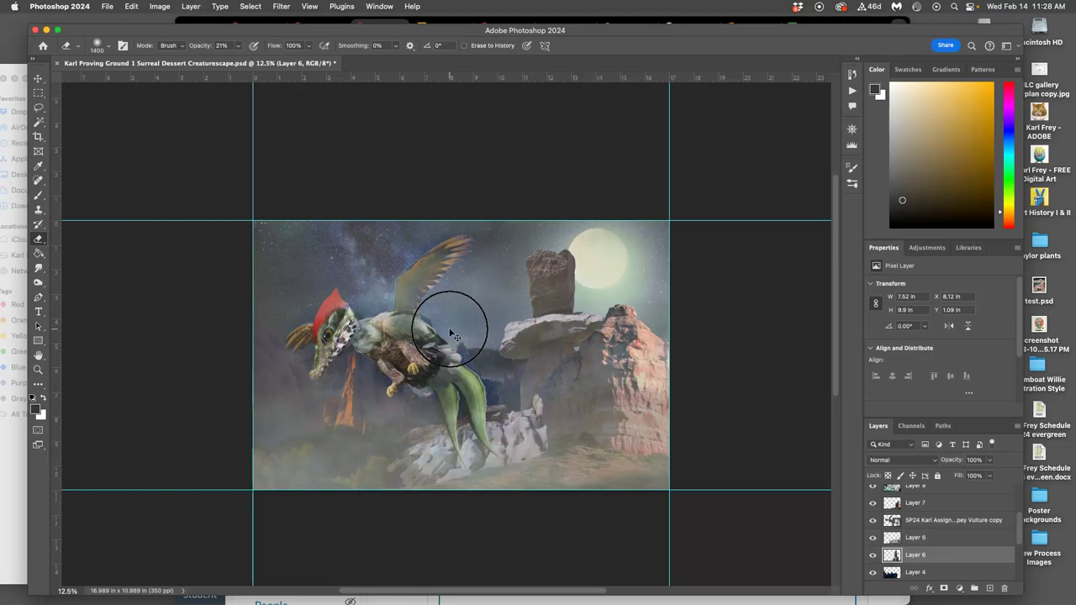
{"action": "key", "text": "super+bracketright"}
{"action": "key", "text": "super+bracketleft"}
{"action": "key", "text": "super+bracketright"}
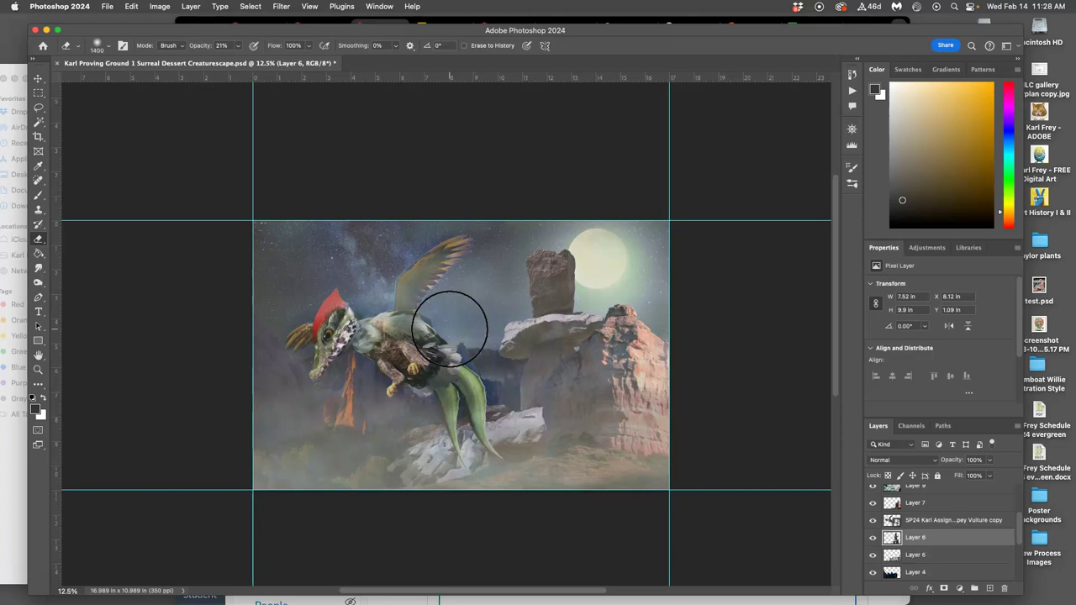
Hide the guides and erase the pale band across the rock pillar at 21% opacity
{"action": "left_click", "coordinate": [888, 480]}
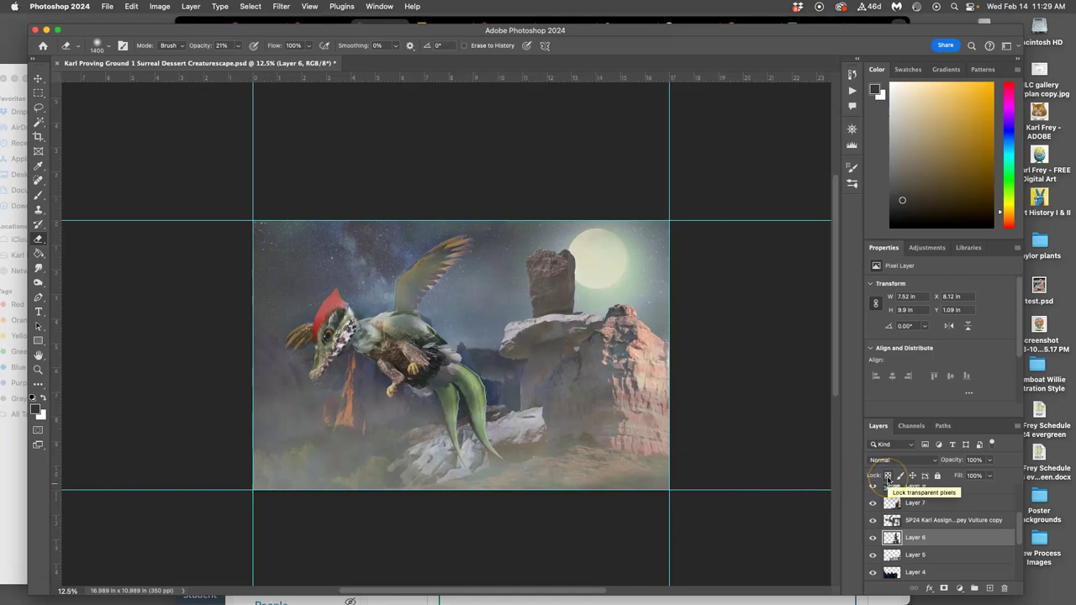
{"action": "key", "text": "super+semicolon"}
{"action": "left_click", "coordinate": [874, 481]}
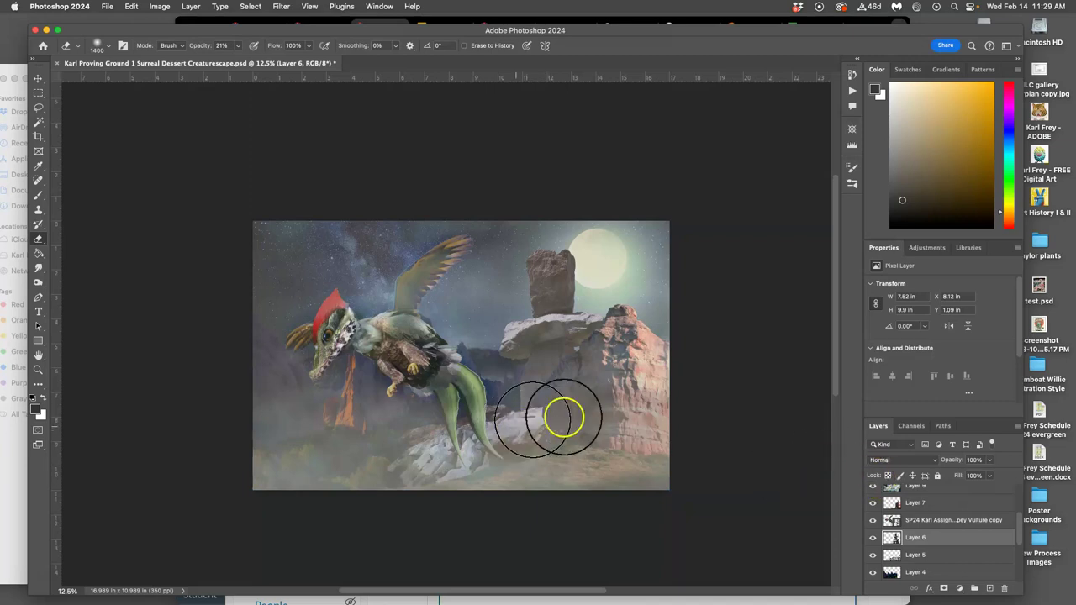
{"action": "mouse_move", "coordinate": [551, 330]}
{"action": "left_mouse_down"}
{"action": "mouse_move", "coordinate": [337, 336]}
{"action": "mouse_move", "coordinate": [361, 348]}
{"action": "mouse_move", "coordinate": [501, 349]}
{"action": "mouse_move", "coordinate": [392, 392]}
{"action": "mouse_move", "coordinate": [922, 528]}
{"action": "mouse_move", "coordinate": [749, 516]}
{"action": "left_mouse_up"}
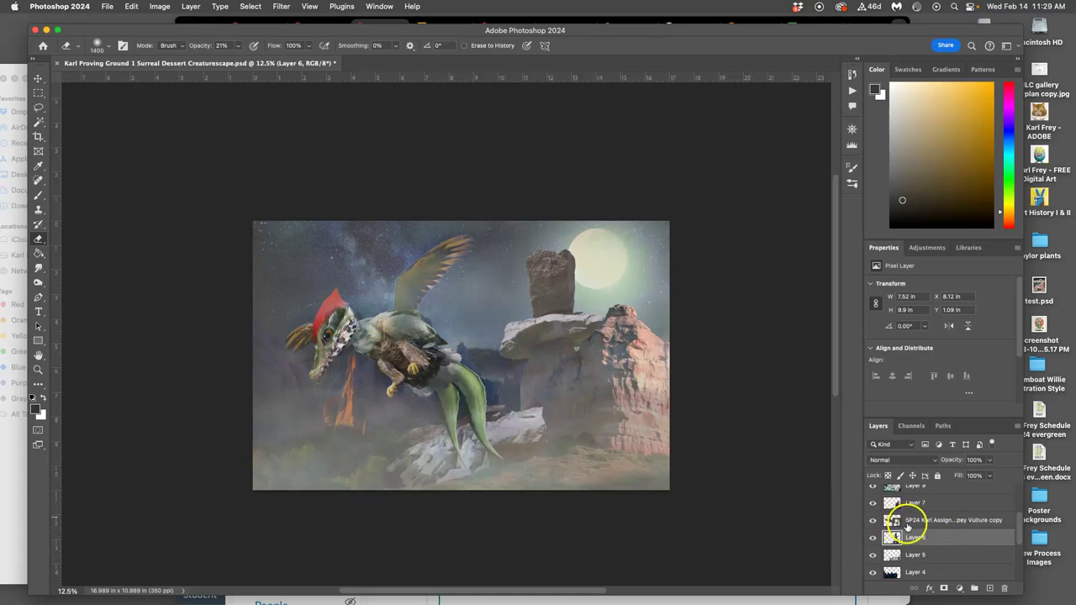
Select layers in the Layers panel, from Layer 6 down to fog-240075 and Layer 8
{"action": "scroll", "coordinate": [919, 548], "scroll_direction": "down", "scroll_amount": 5}
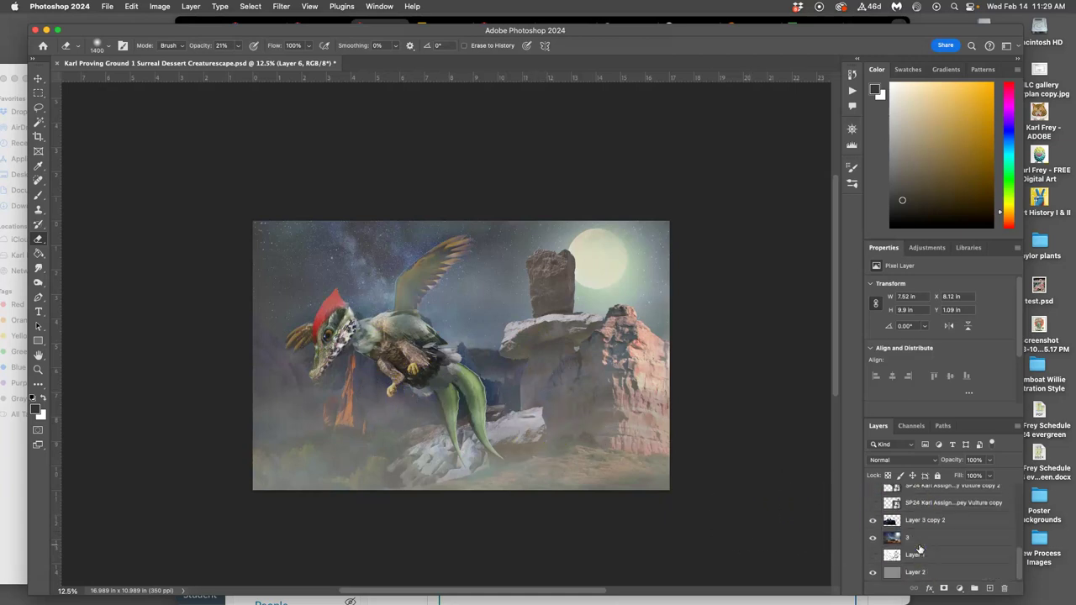
{"action": "left_click", "coordinate": [923, 561], "text": "shift"}
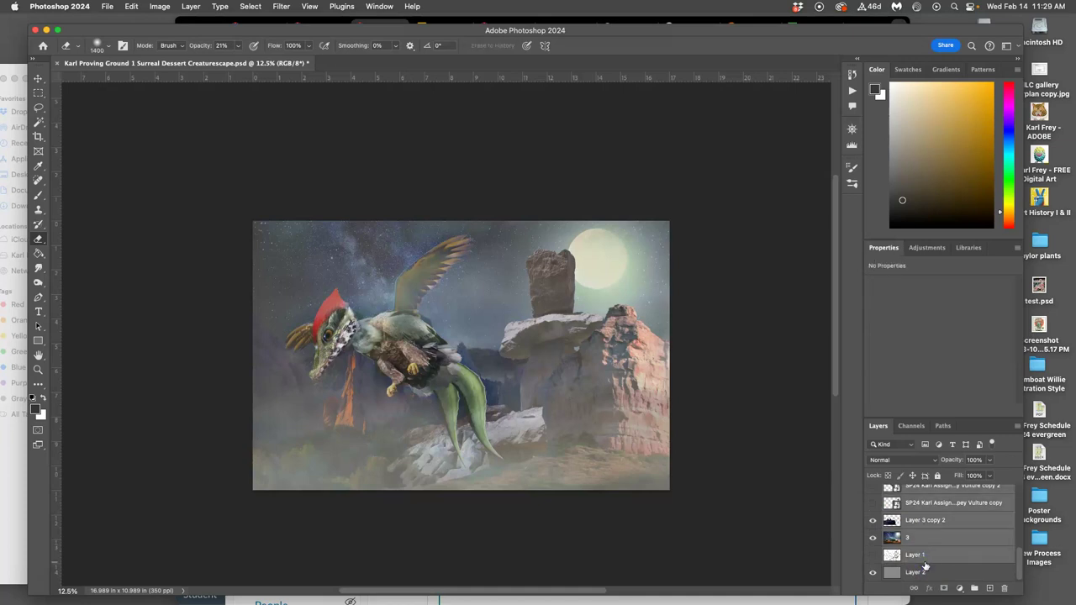
{"action": "scroll", "coordinate": [925, 561], "scroll_direction": "up", "scroll_amount": 8}
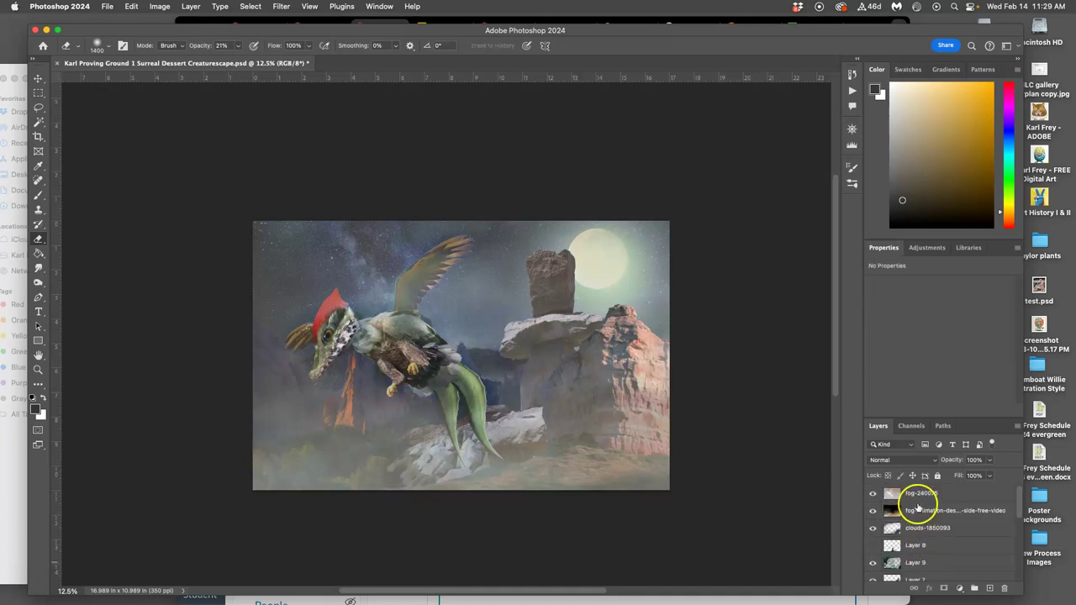
{"action": "left_click", "coordinate": [917, 497]}
{"action": "left_click", "coordinate": [920, 544]}
{"action": "scroll", "coordinate": [925, 546], "scroll_direction": "down", "scroll_amount": 5}
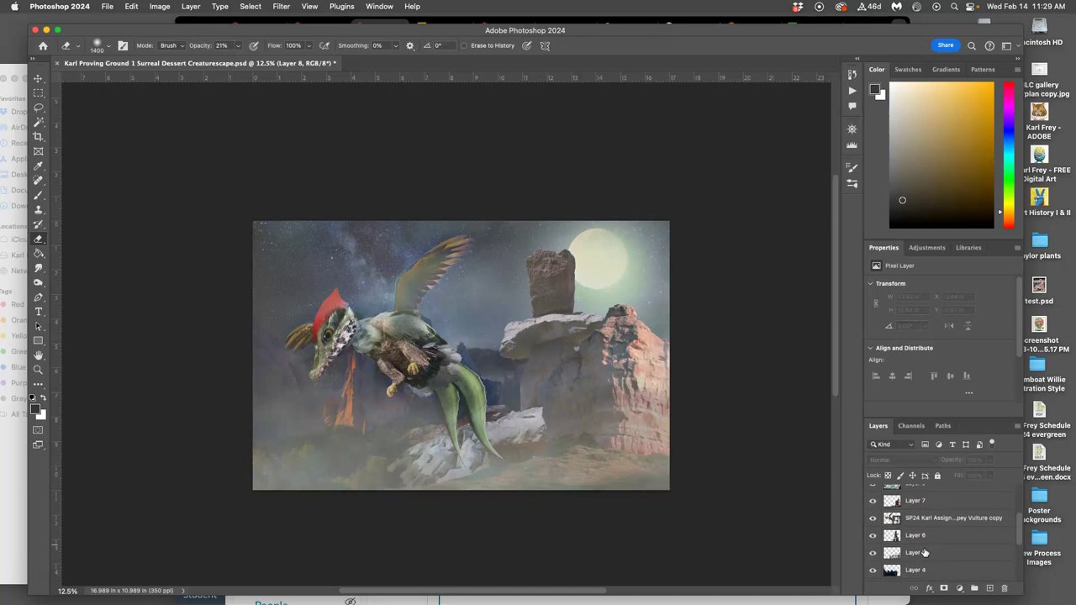
{"action": "scroll", "coordinate": [924, 548], "scroll_direction": "up", "scroll_amount": 1}
{"action": "left_click_drag", "start_coordinate": [922, 539], "coordinate": [922, 538]}
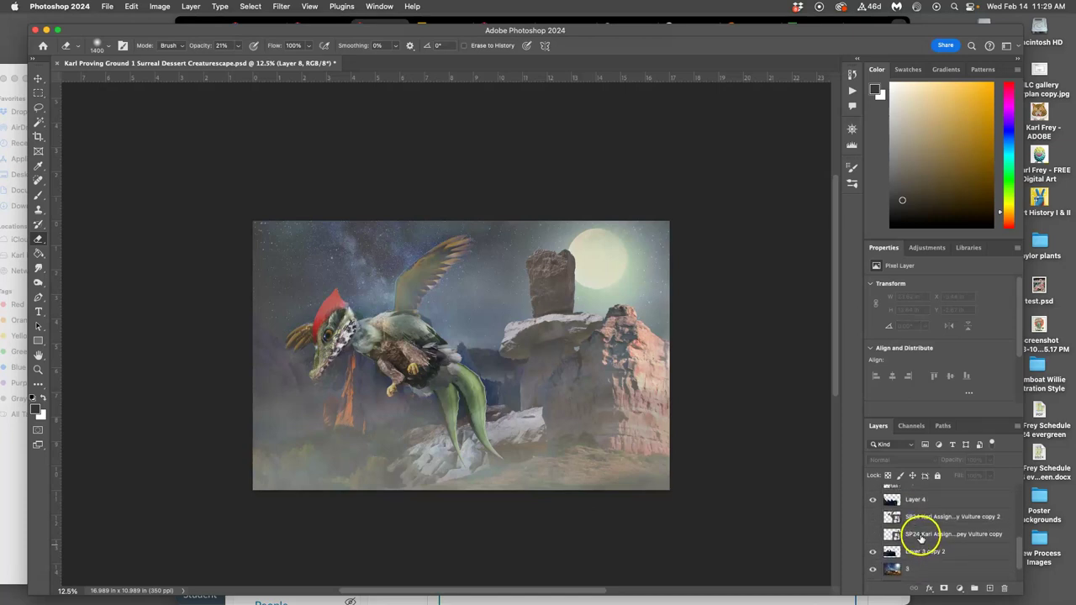
Show the second winged creature and the creature by the moon, then save
{"action": "left_click", "coordinate": [872, 518]}
{"action": "left_click", "coordinate": [872, 537]}
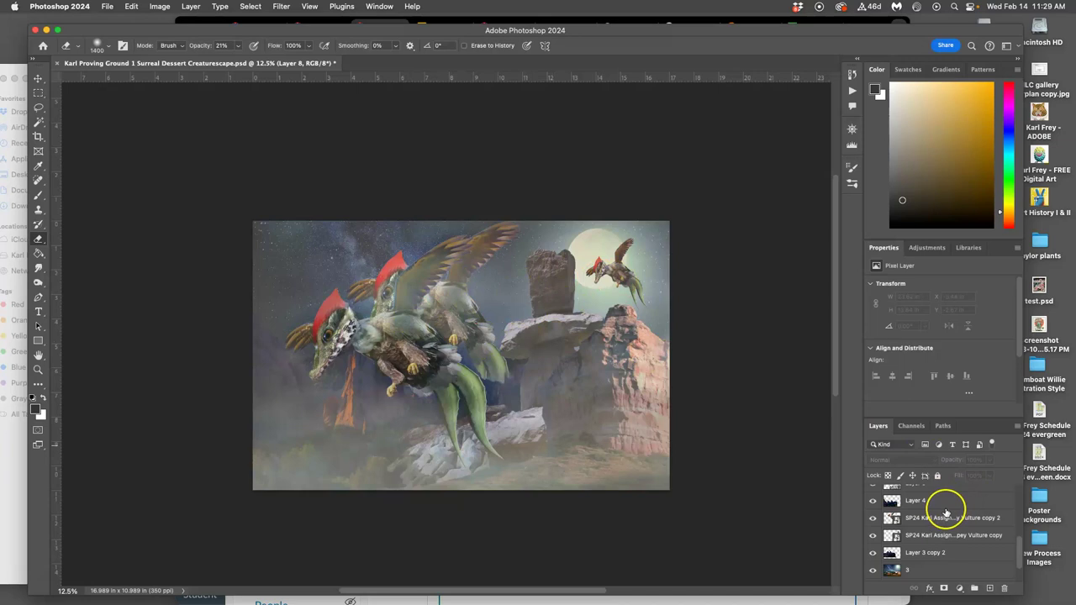
{"action": "scroll", "coordinate": [950, 509], "scroll_direction": "up", "scroll_amount": 2}
{"action": "key", "text": "cmd+s"}
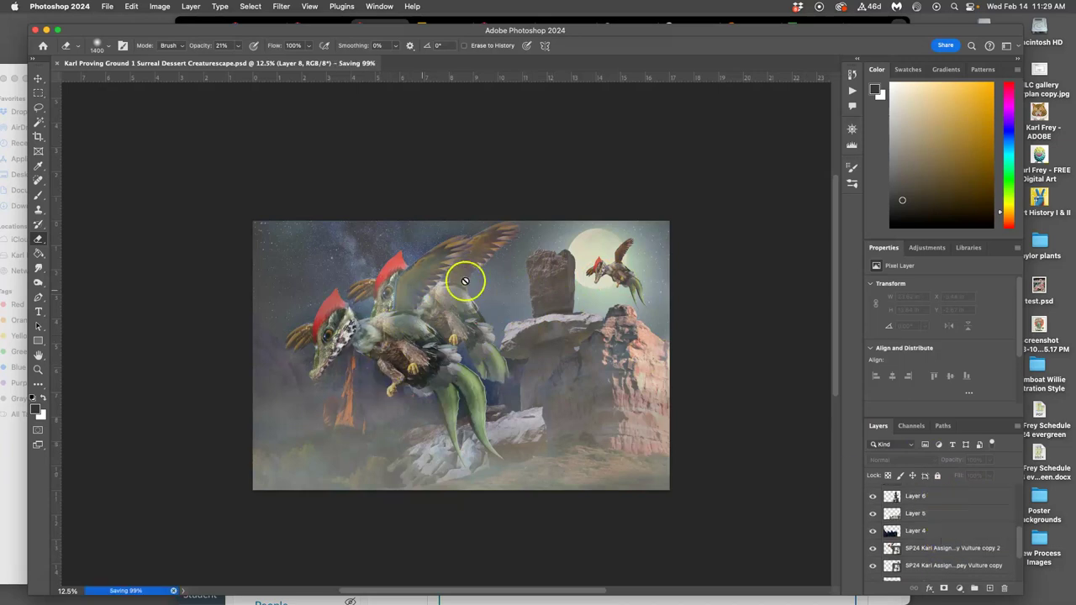
Compare creature visibility, then hide the middle creature and the large creature layer
{"action": "left_click", "coordinate": [873, 548]}
{"action": "left_click", "coordinate": [873, 548]}
{"action": "left_click", "coordinate": [871, 566]}
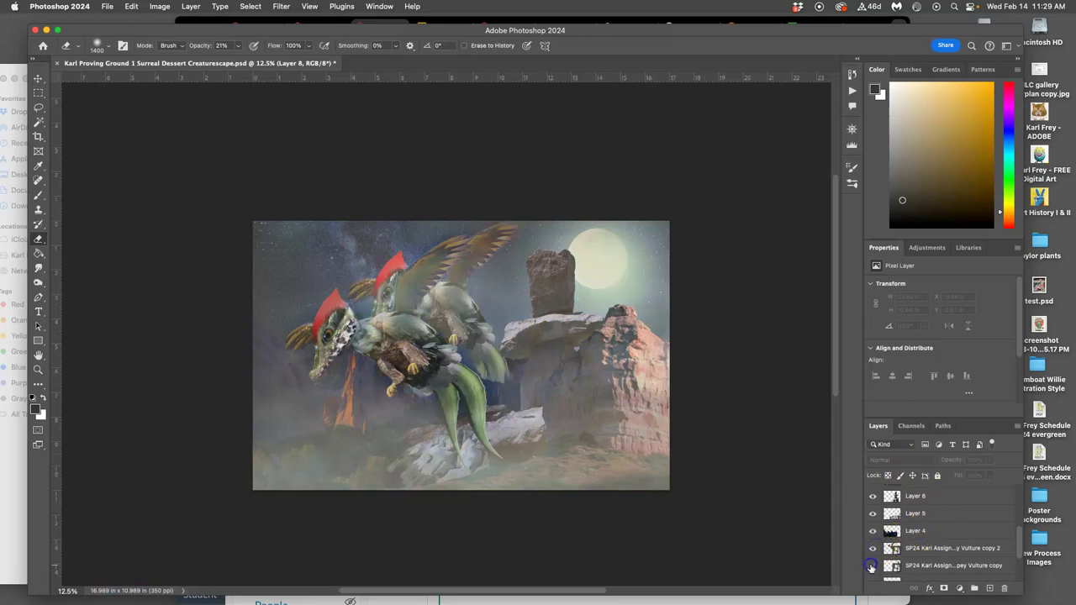
{"action": "left_click", "coordinate": [872, 567]}
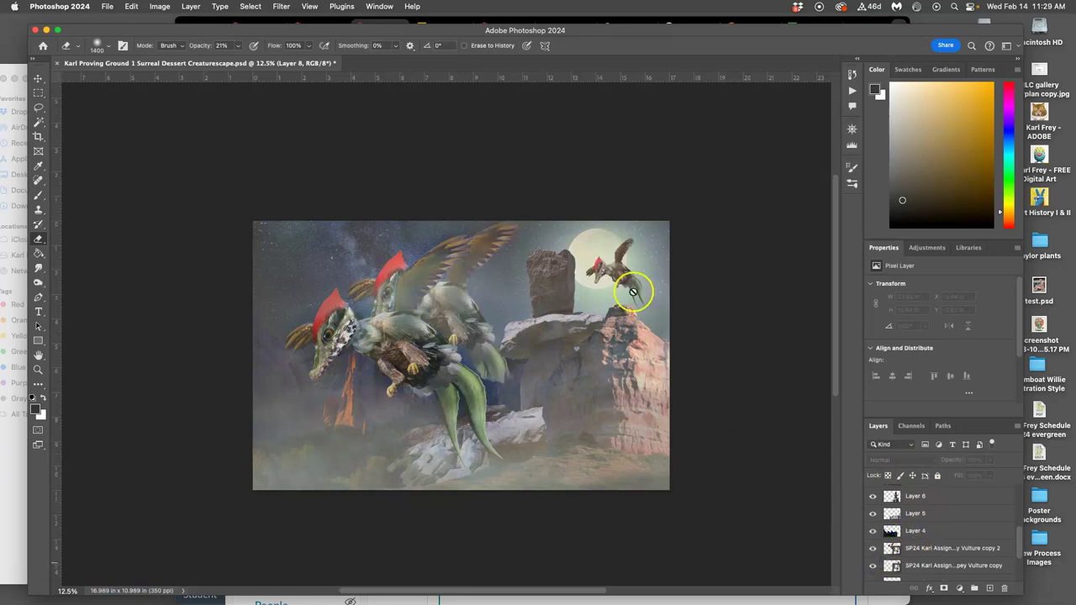
{"action": "left_click", "coordinate": [871, 548]}
{"action": "scroll", "coordinate": [895, 517], "scroll_direction": "down", "scroll_amount": 3}
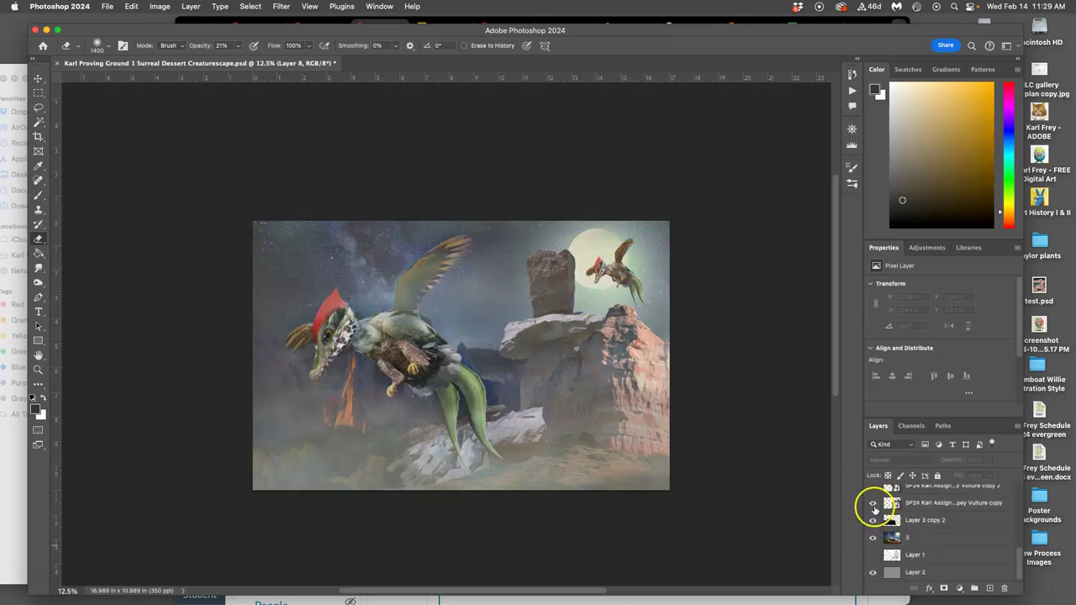
{"action": "left_click", "coordinate": [872, 504]}
{"action": "left_click", "coordinate": [872, 503]}
{"action": "scroll", "coordinate": [891, 521], "scroll_direction": "up", "scroll_amount": 3}
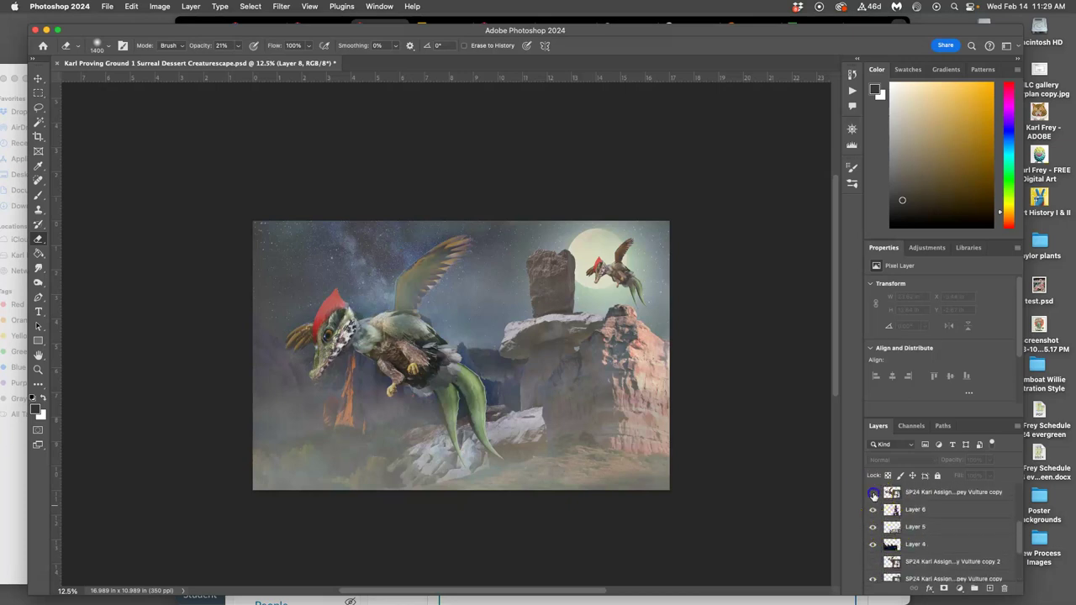
{"action": "left_click", "coordinate": [873, 494]}
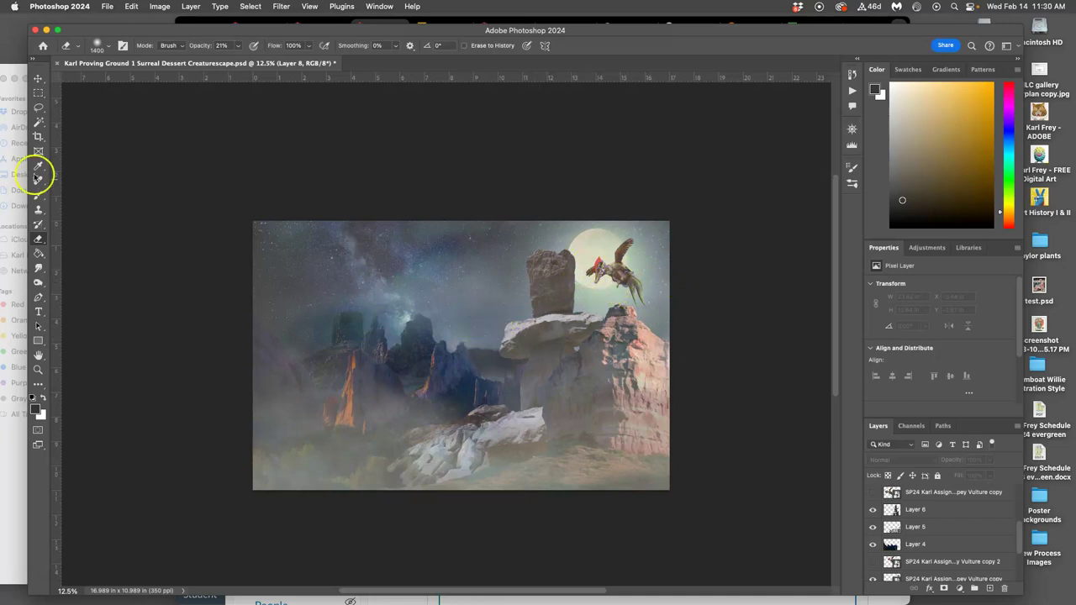
Add a vertical guide left of the rock pillar and a horizontal guide across the rock ledge
{"action": "left_click", "coordinate": [37, 79]}
{"action": "left_click_drag", "start_coordinate": [56, 118], "coordinate": [513, 180]}
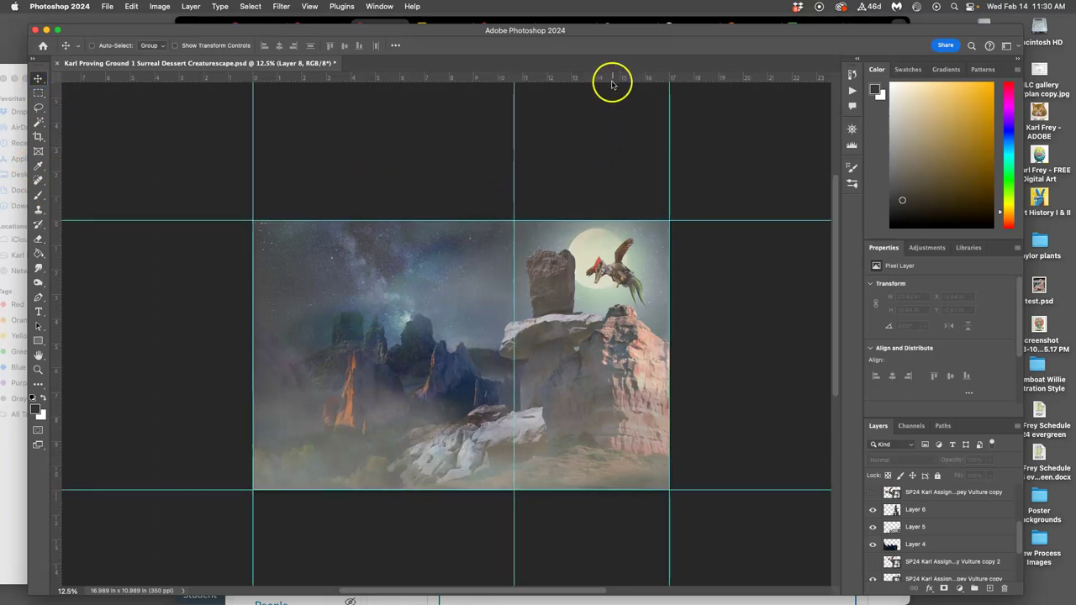
{"action": "left_click_drag", "start_coordinate": [612, 81], "coordinate": [629, 335]}
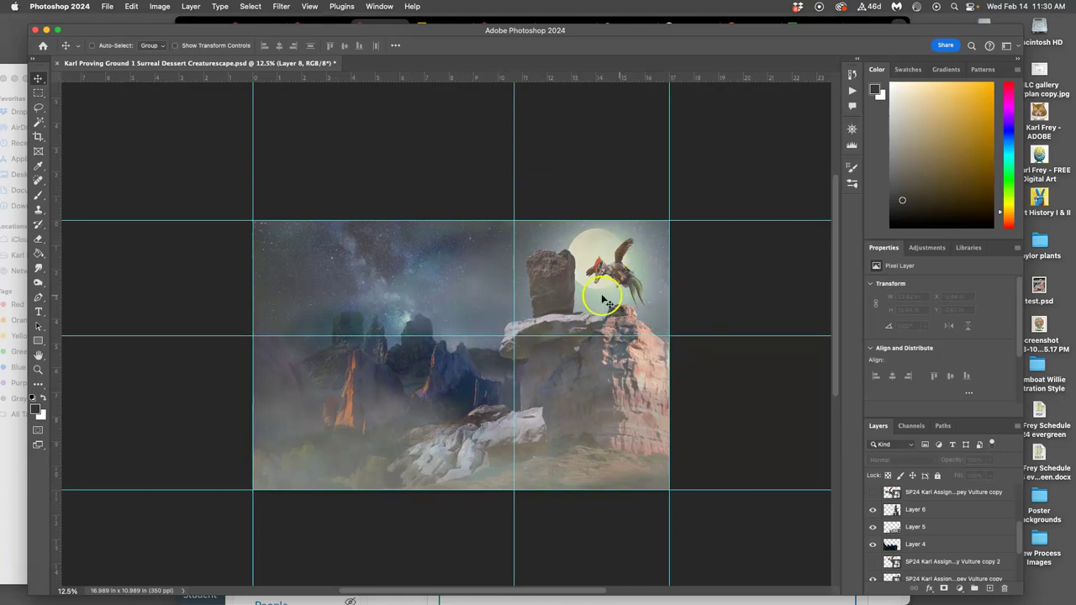
Crop the image with its left and bottom edges pulled in to the guides
{"action": "left_click", "coordinate": [38, 135]}
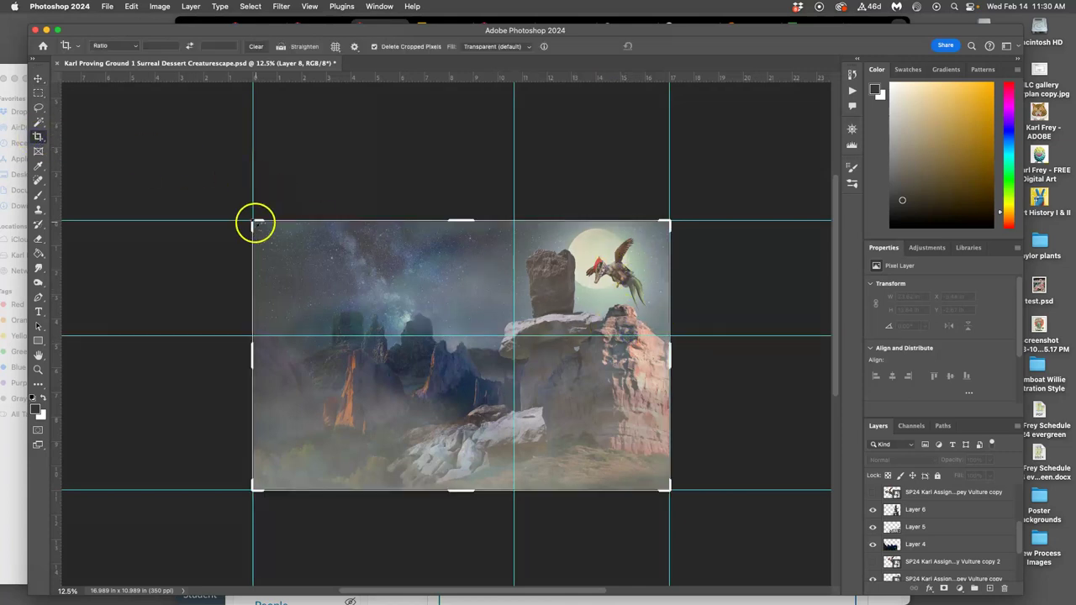
{"action": "left_click_drag", "start_coordinate": [254, 225], "coordinate": [385, 224]}
{"action": "left_click_drag", "start_coordinate": [462, 488], "coordinate": [460, 412]}
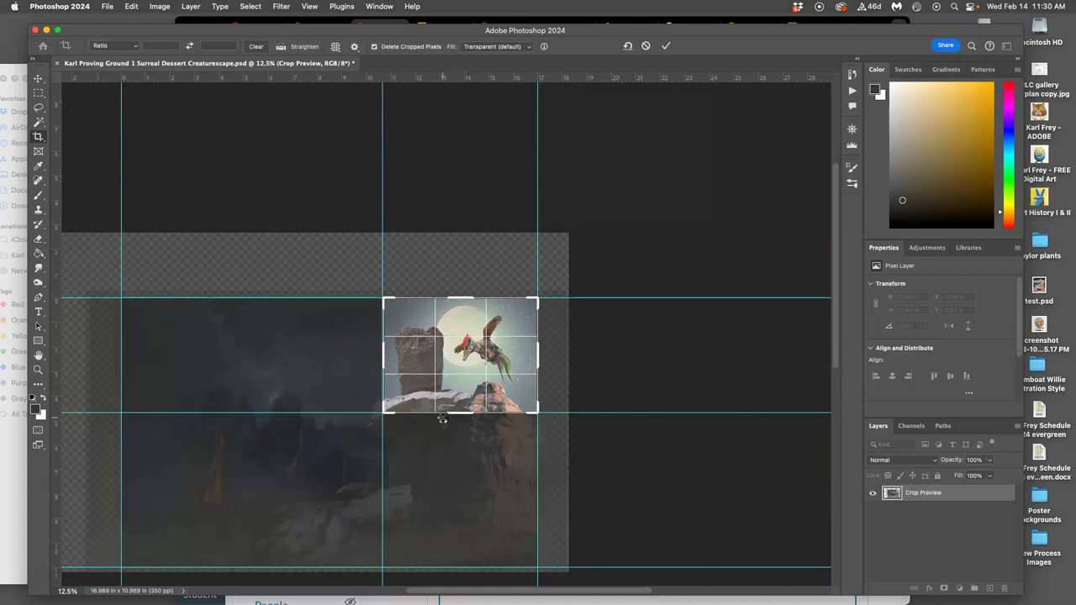
{"action": "key", "text": "Return"}
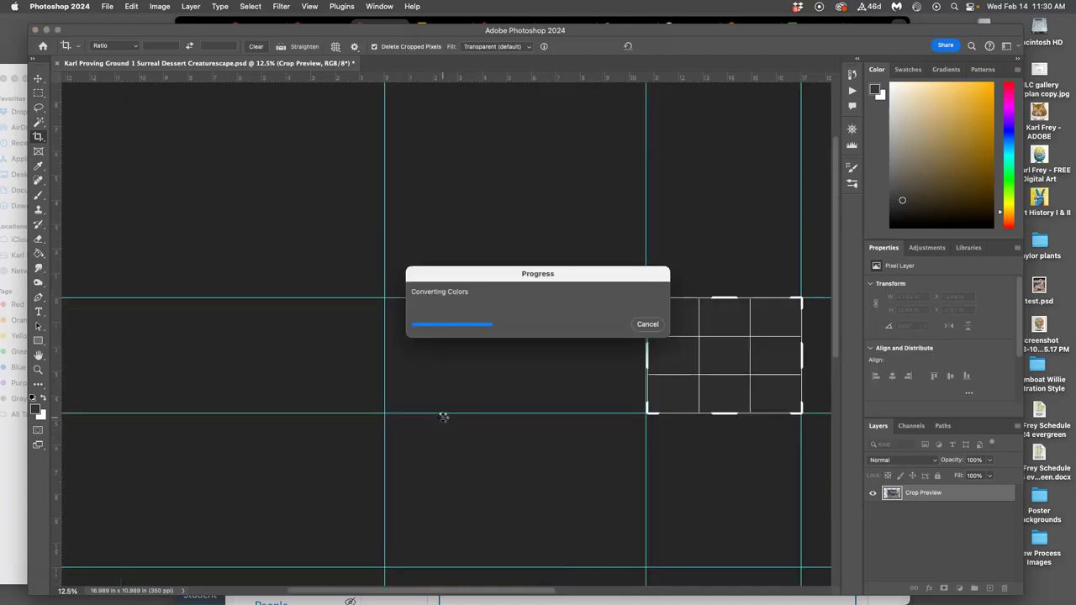
Confirm the crop and choose JPEG as the Save a Copy file format
{"action": "left_click", "coordinate": [440, 413]}
{"action": "left_click", "coordinate": [452, 413]}
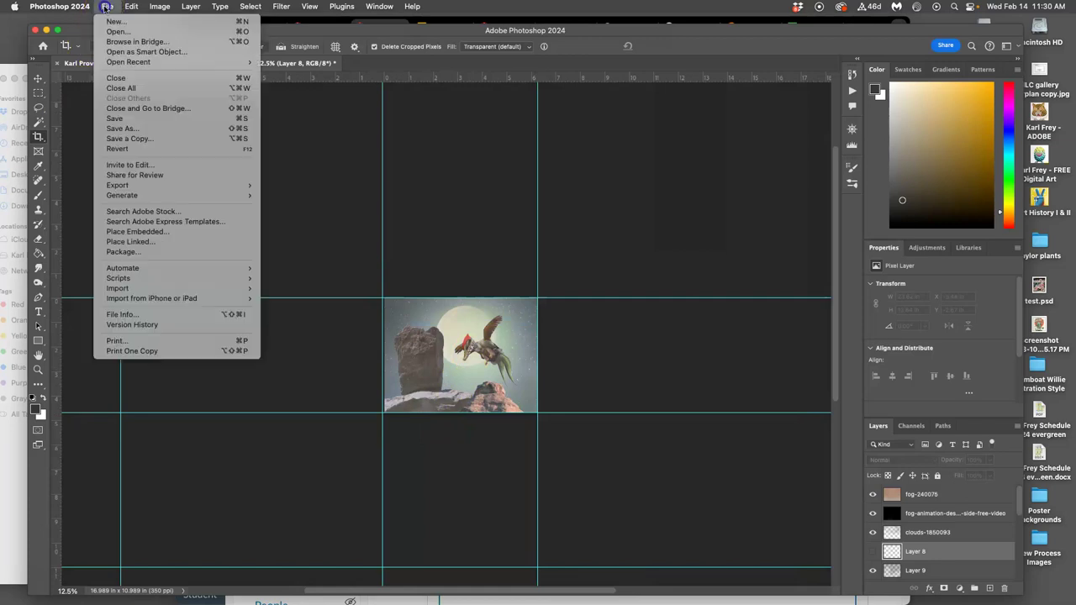
{"action": "left_click", "coordinate": [130, 139]}
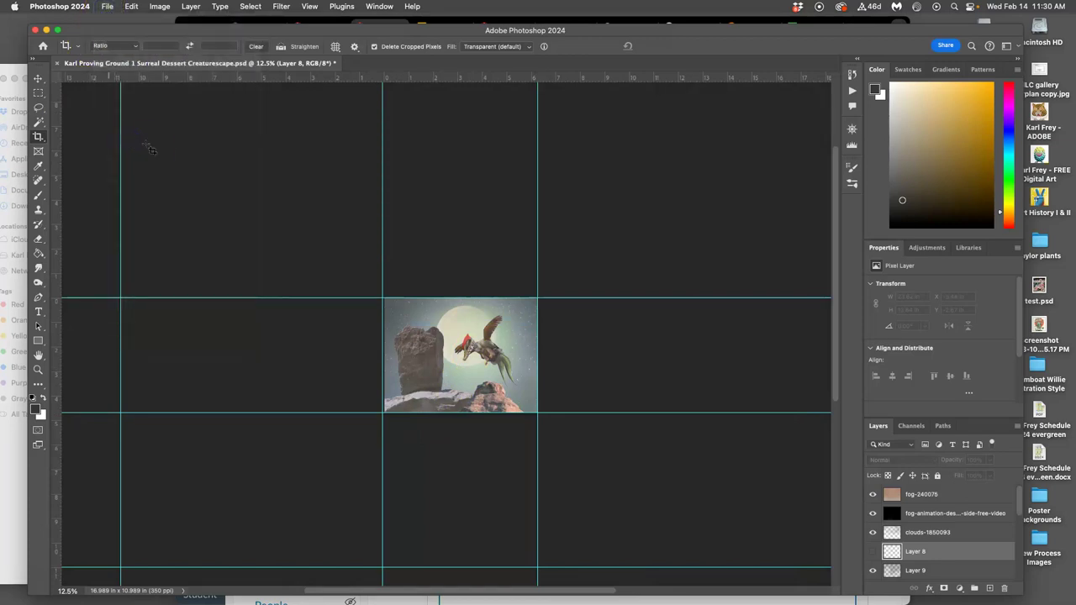
{"action": "left_click", "coordinate": [507, 203]}
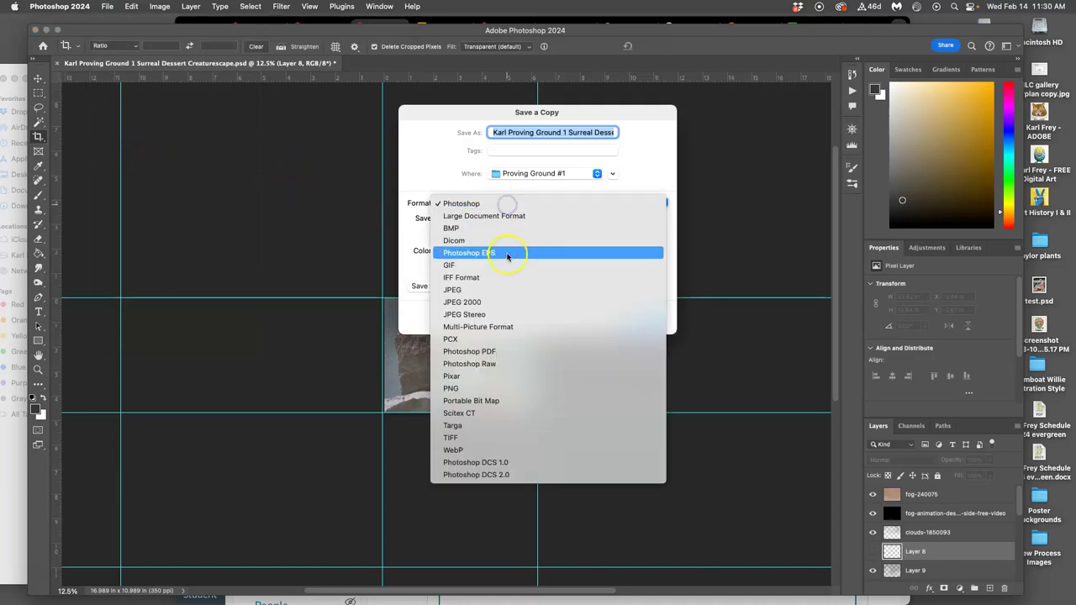
{"action": "left_click", "coordinate": [503, 290]}
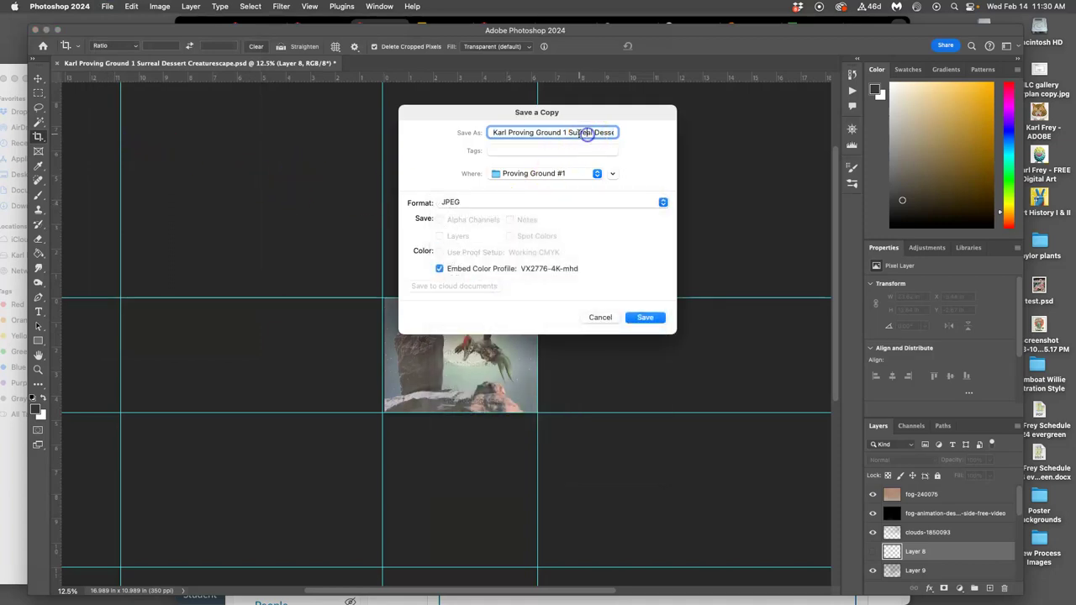
Name the copy ending 'Option 1 Small' and save it at JPEG quality 12
{"action": "left_click_drag", "start_coordinate": [570, 132], "coordinate": [640, 135]}
{"action": "left_click", "coordinate": [599, 135]}
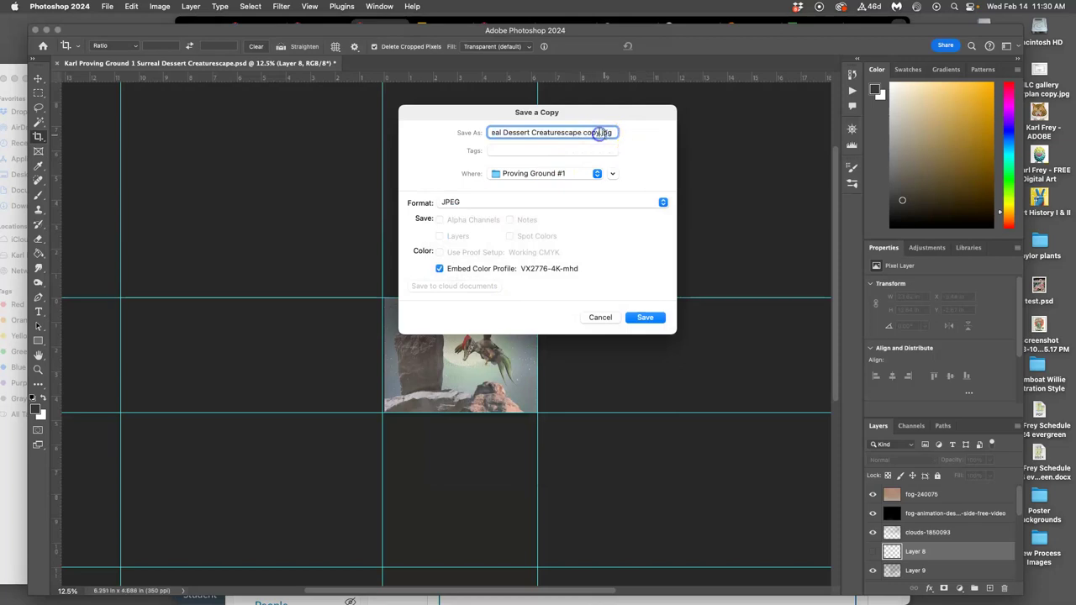
{"action": "type", "text": "Option 1 Small"}
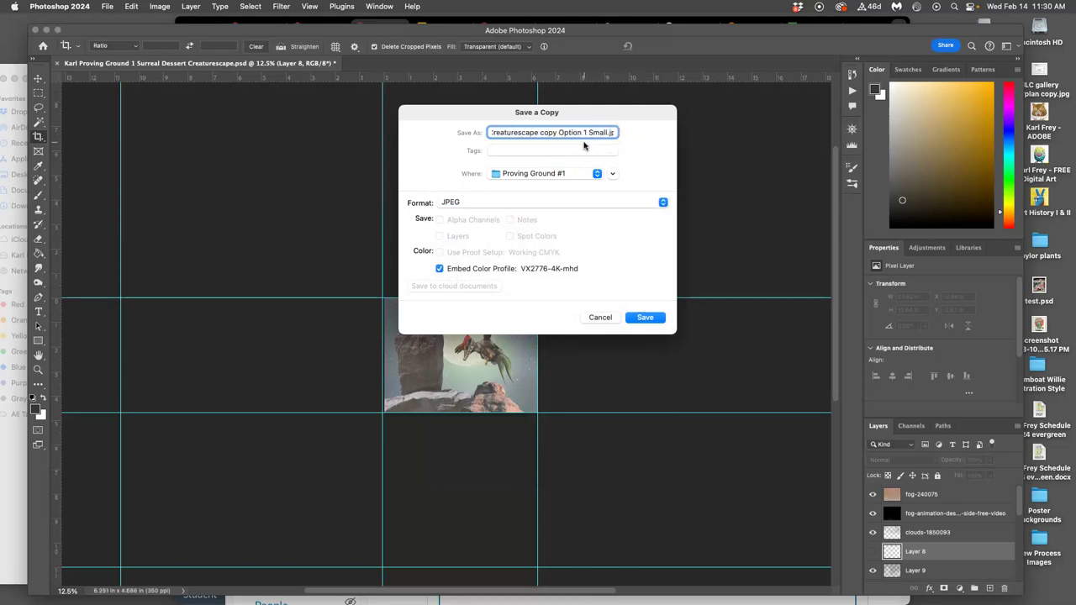
{"action": "left_click", "coordinate": [660, 317]}
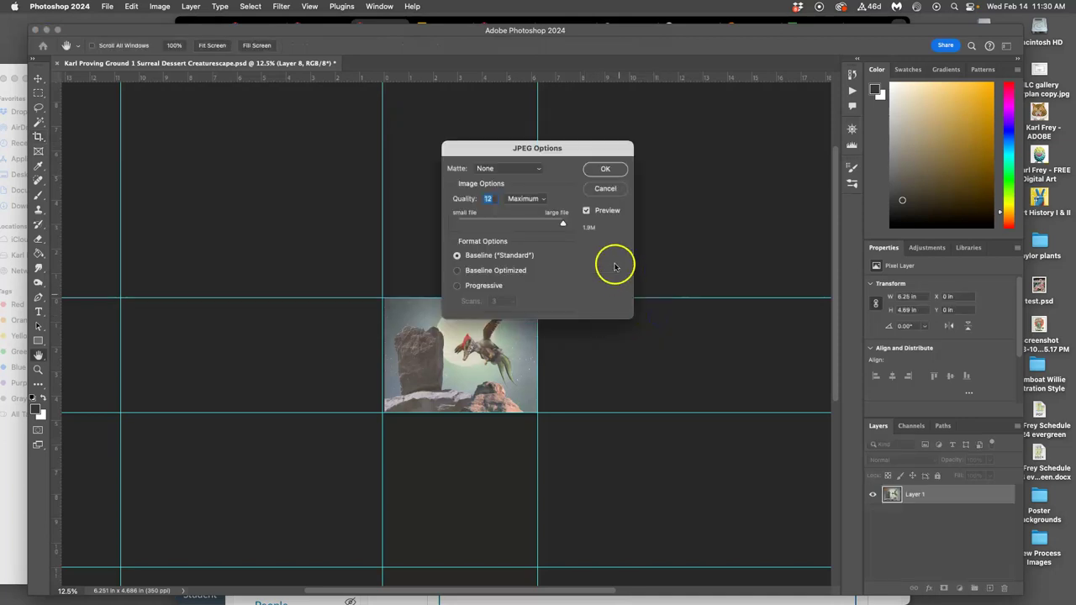
{"action": "left_click", "coordinate": [605, 168]}
Zoom in on the cropped image, switch to the Lasso tool, and hide the guides
{"action": "key", "text": "c"}
{"action": "key", "text": "super+equal"}
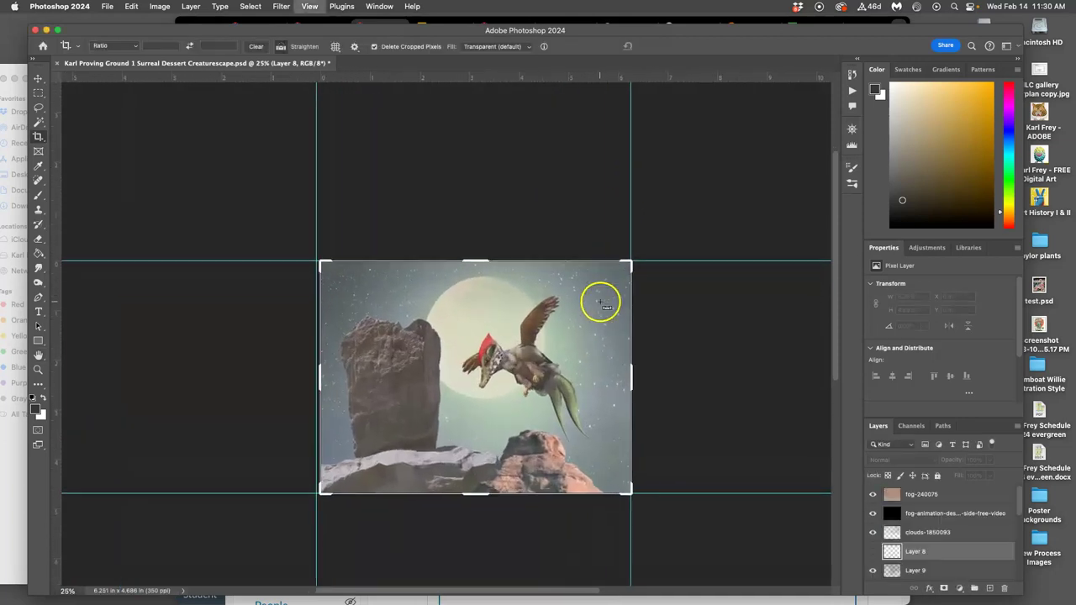
{"action": "key", "text": "super+equal"}
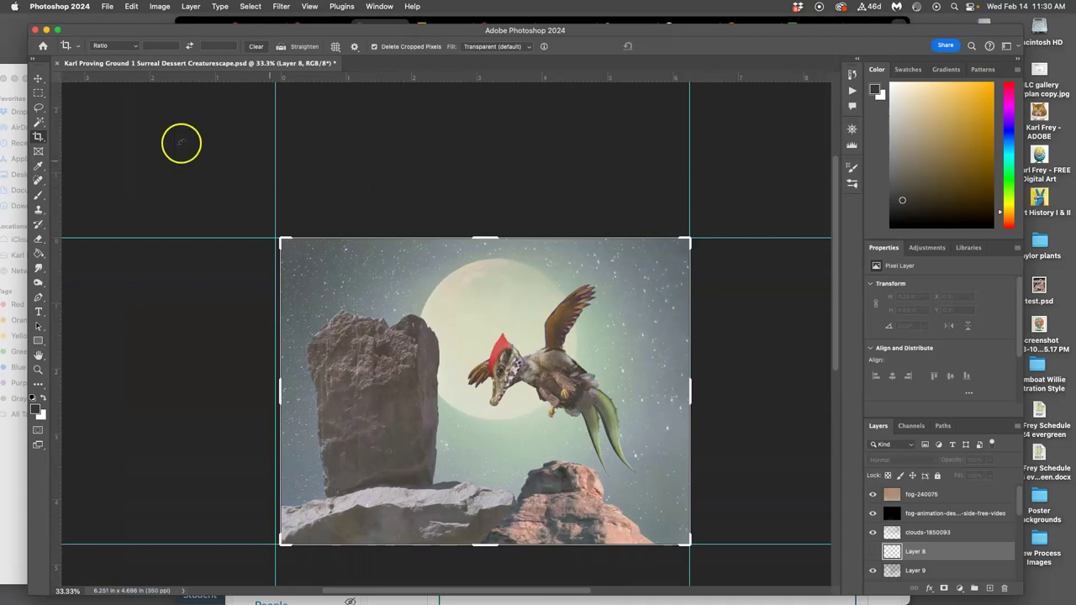
{"action": "left_click", "coordinate": [39, 107]}
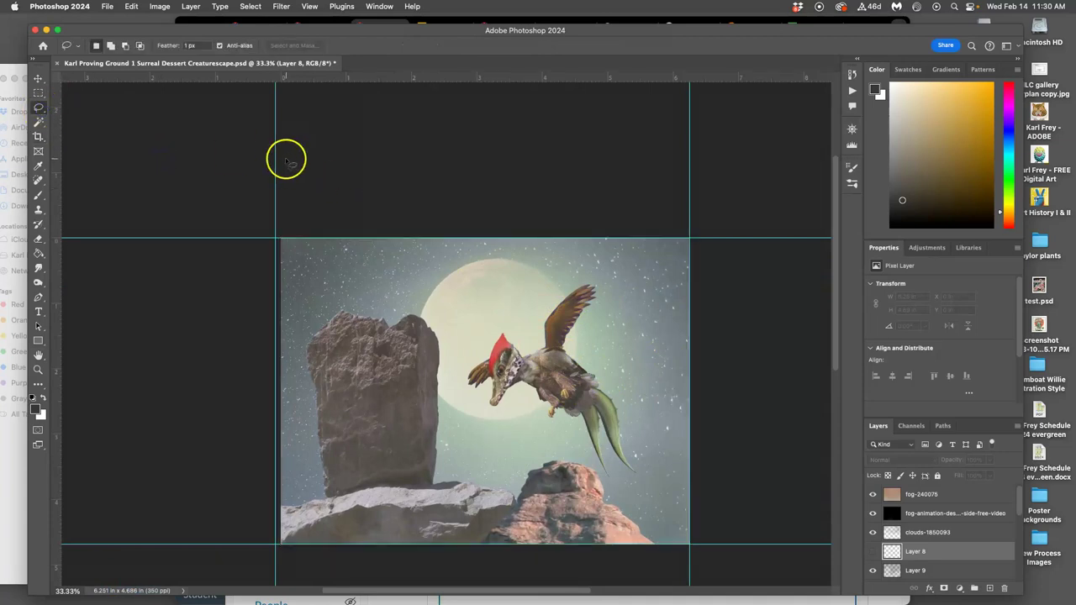
{"action": "key", "text": "super+semicolon"}
In Image Size, set resolution to 72 pixels/inch without resampling (30.389 × 22.778 in)
{"action": "left_click", "coordinate": [160, 7]}
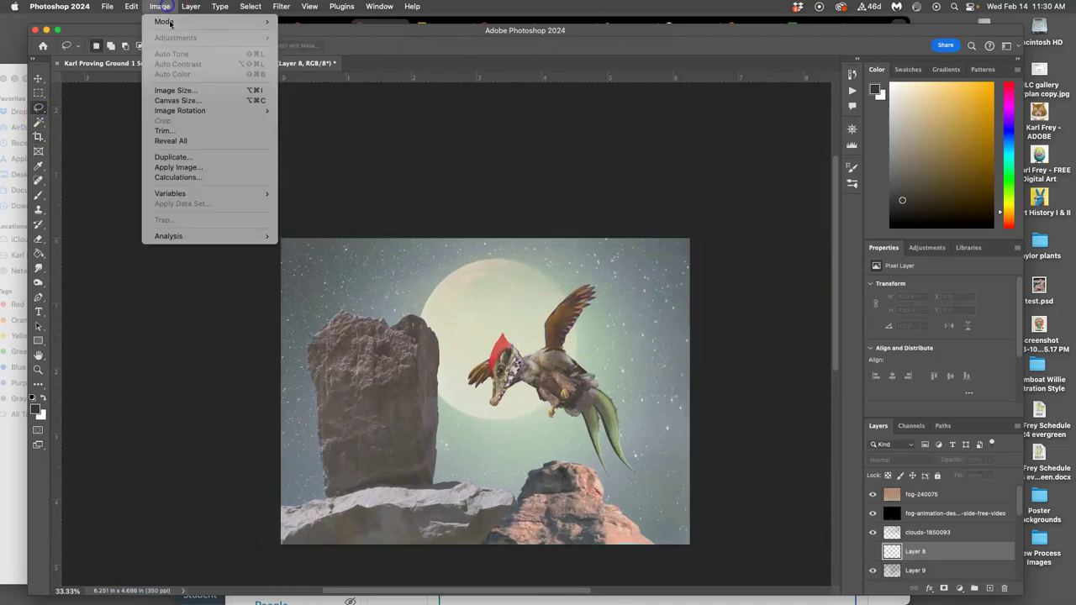
{"action": "left_click", "coordinate": [174, 90]}
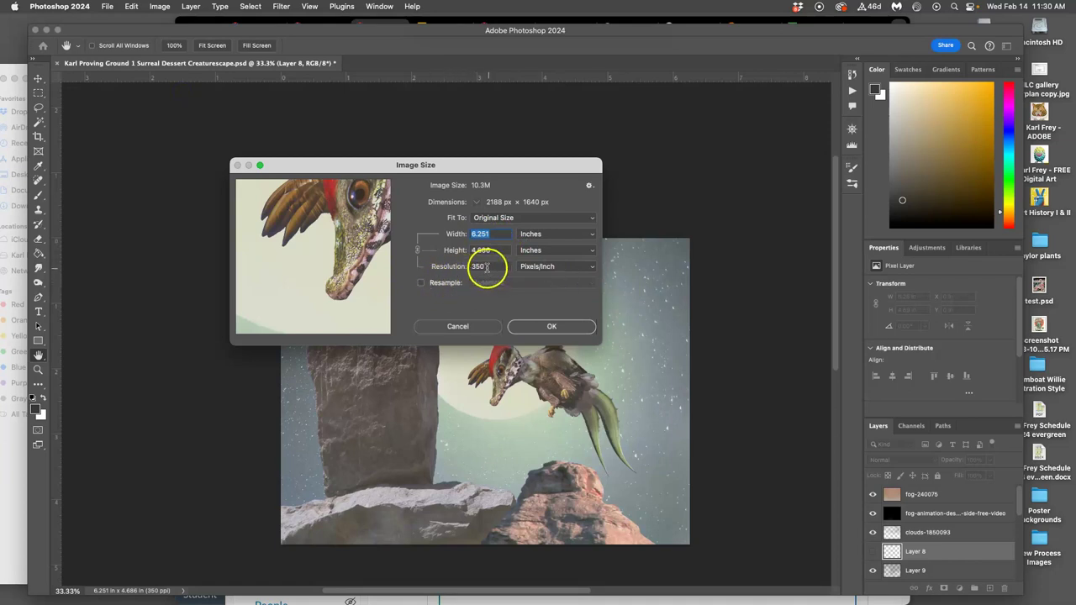
{"action": "type", "text": "3"}
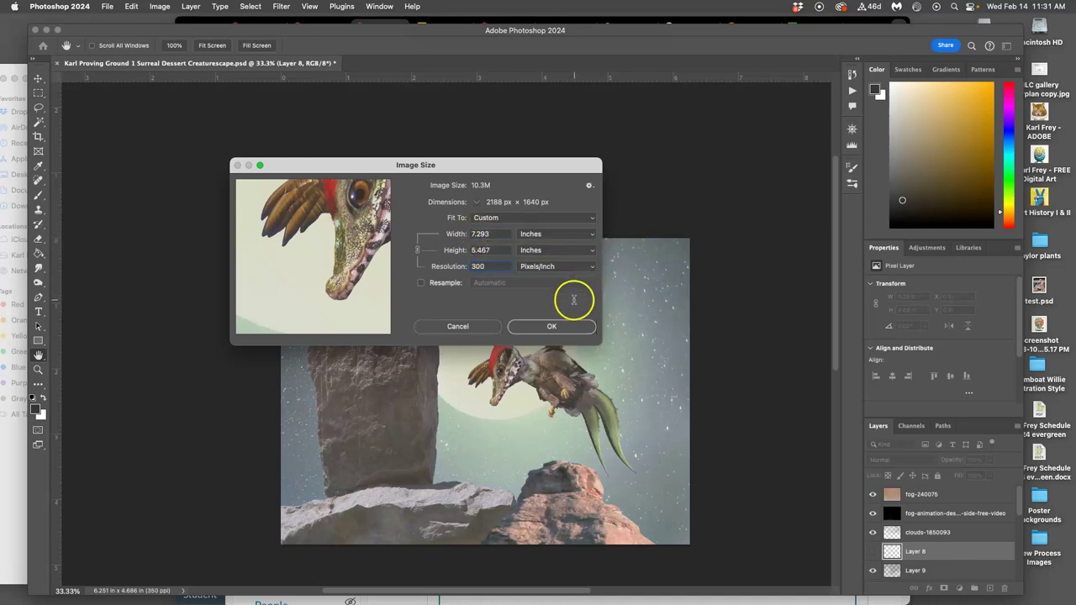
{"action": "left_click_drag", "start_coordinate": [487, 266], "coordinate": [465, 268]}
{"action": "type", "text": "72"}
{"action": "double_click", "coordinate": [477, 268]}
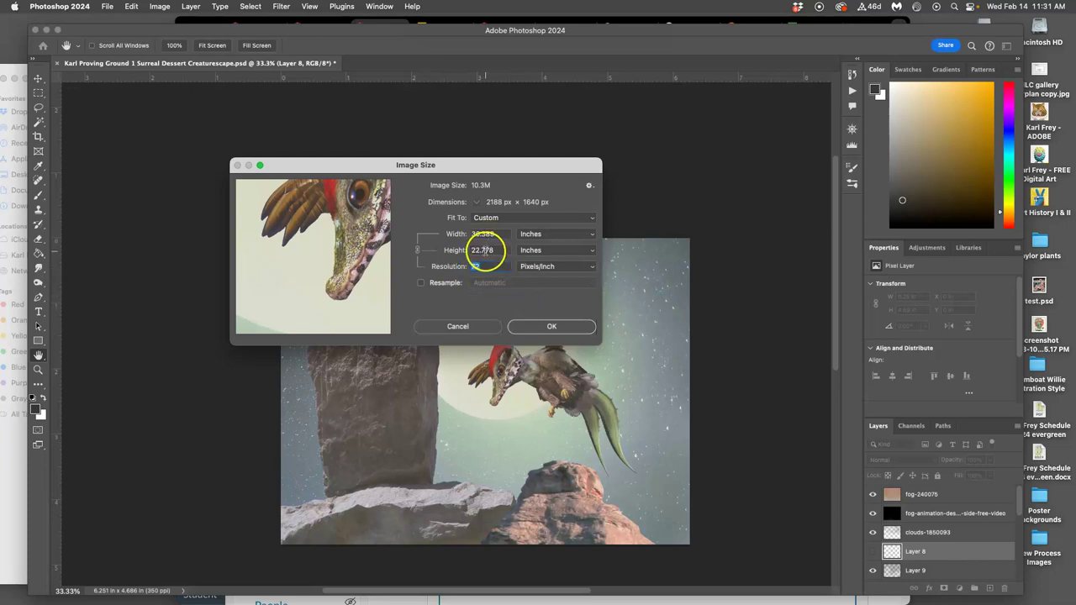
Apply the 72 ppi resize, then revert History to the New Guide state before the crop
{"action": "left_click", "coordinate": [568, 325]}
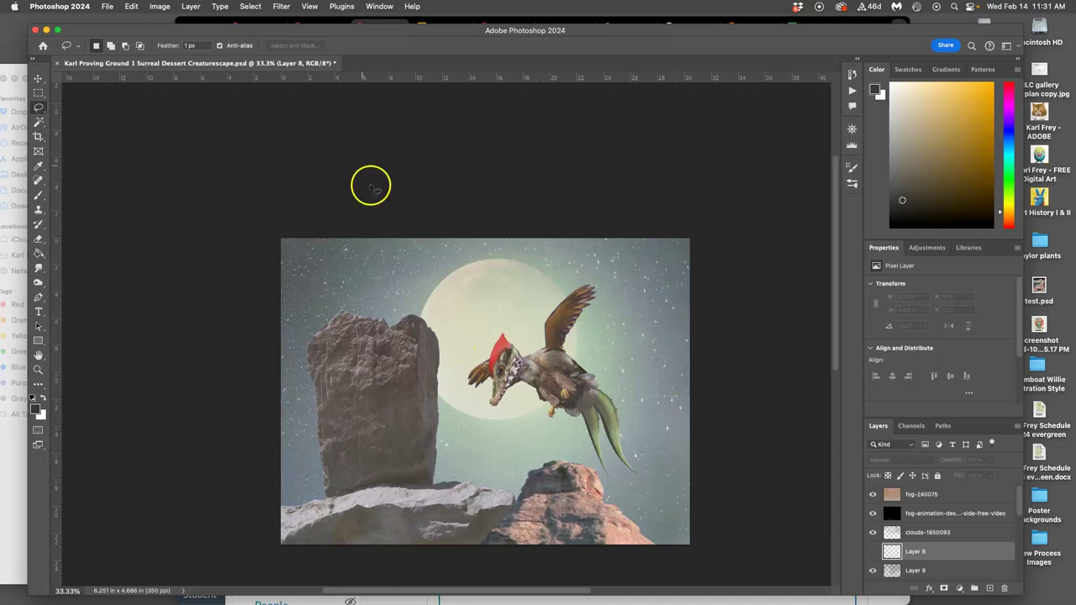
{"action": "left_click", "coordinate": [852, 74]}
{"action": "left_click", "coordinate": [756, 175]}
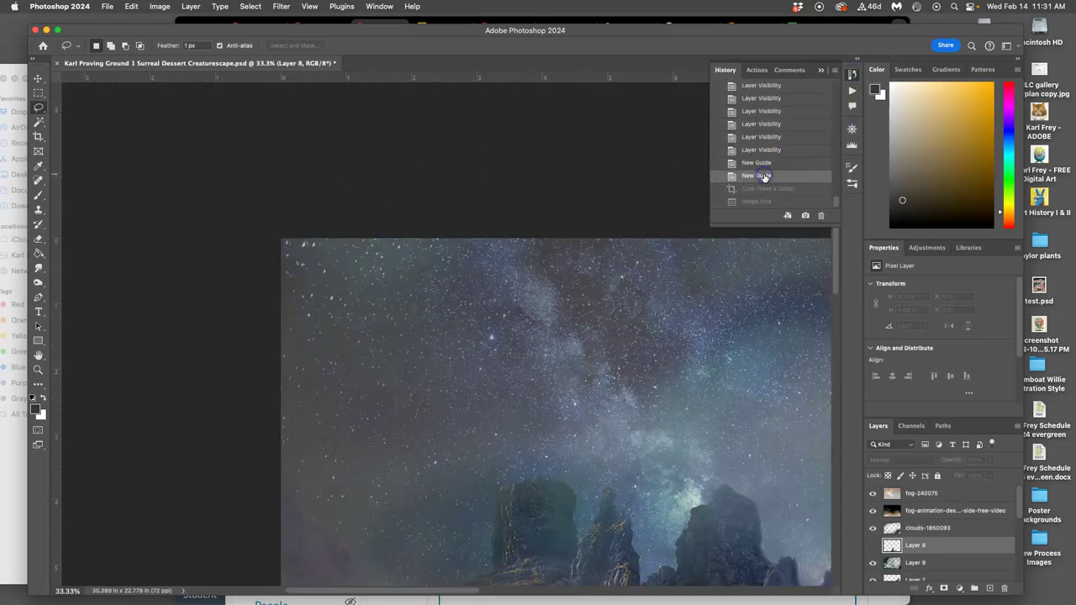
{"action": "key", "text": "super+minus"}
{"action": "key", "text": "super+minus"}
{"action": "key", "text": "super+minus"}
{"action": "key", "text": "super+minus"}
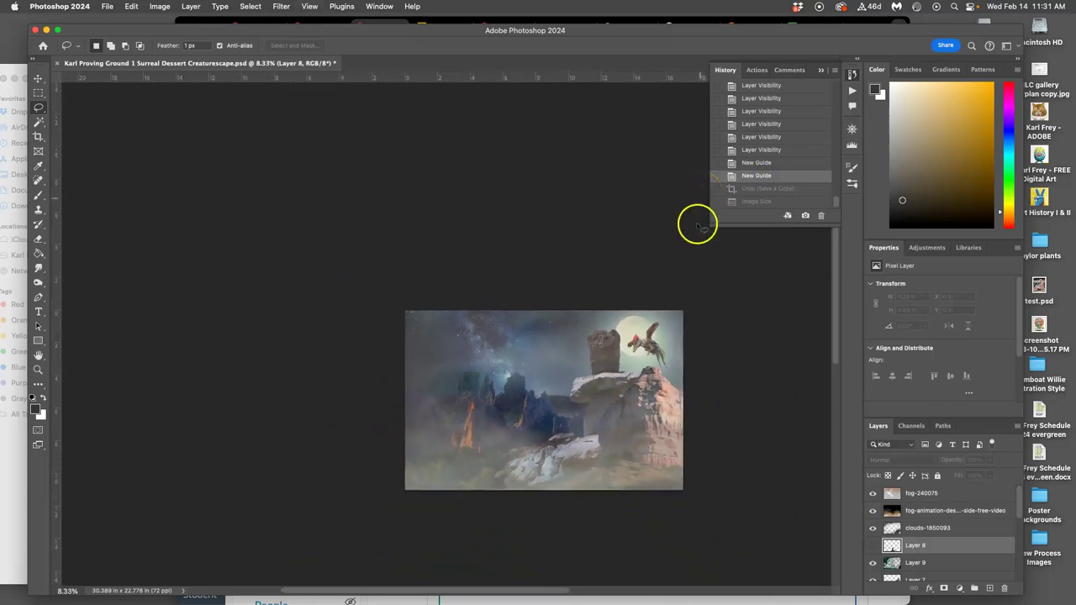
Step back to the fourth Layer Visibility state with the creature showing and collapse History
{"action": "left_click", "coordinate": [759, 163]}
{"action": "left_click", "coordinate": [760, 149]}
{"action": "left_click", "coordinate": [757, 124]}
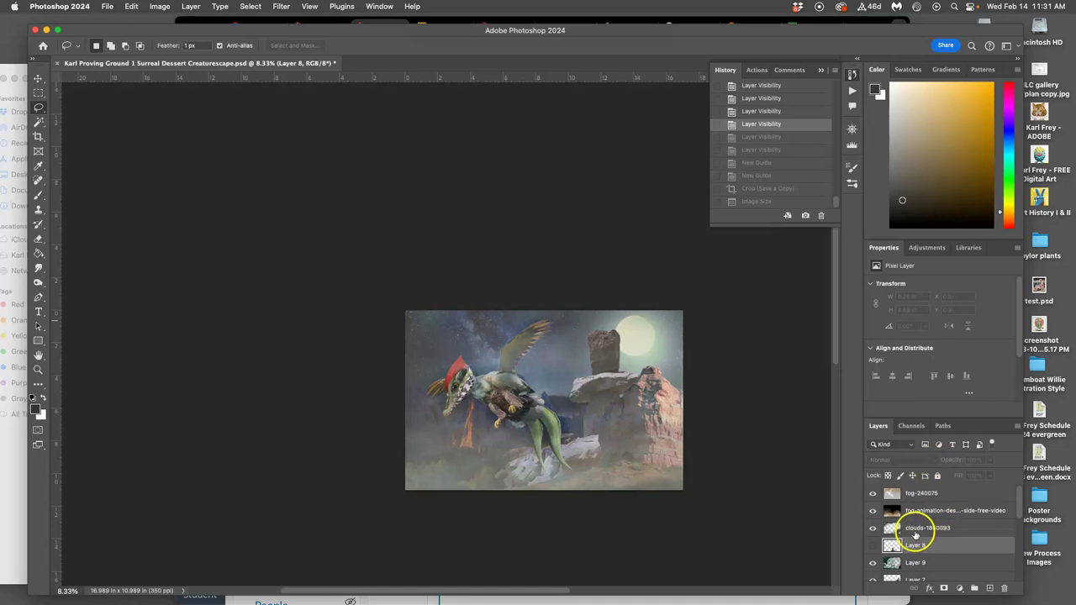
{"action": "left_click_drag", "start_coordinate": [789, 486], "coordinate": [428, 344]}
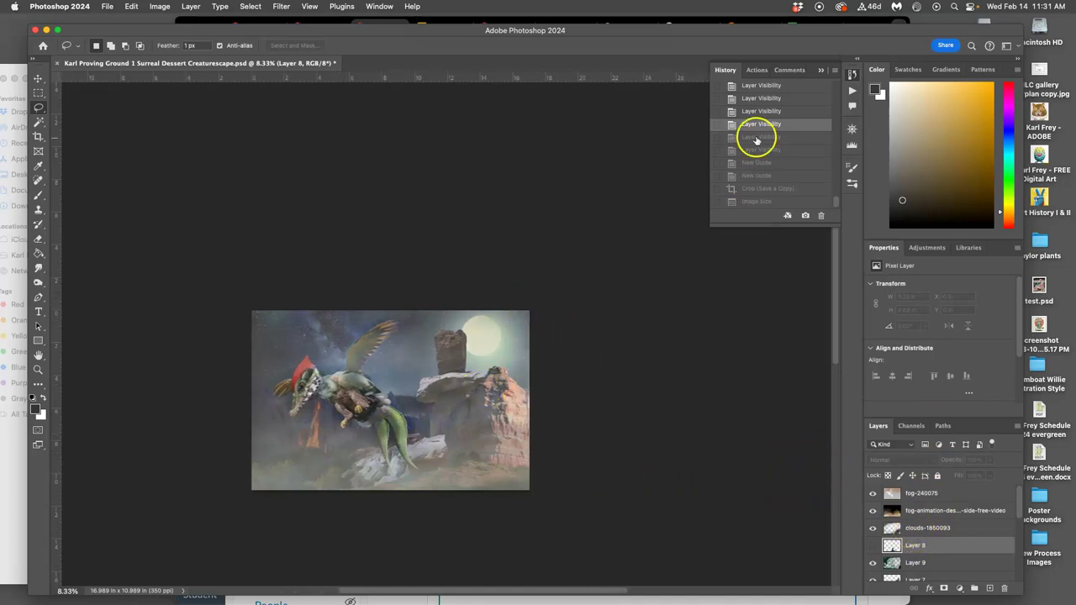
{"action": "left_click", "coordinate": [817, 69]}
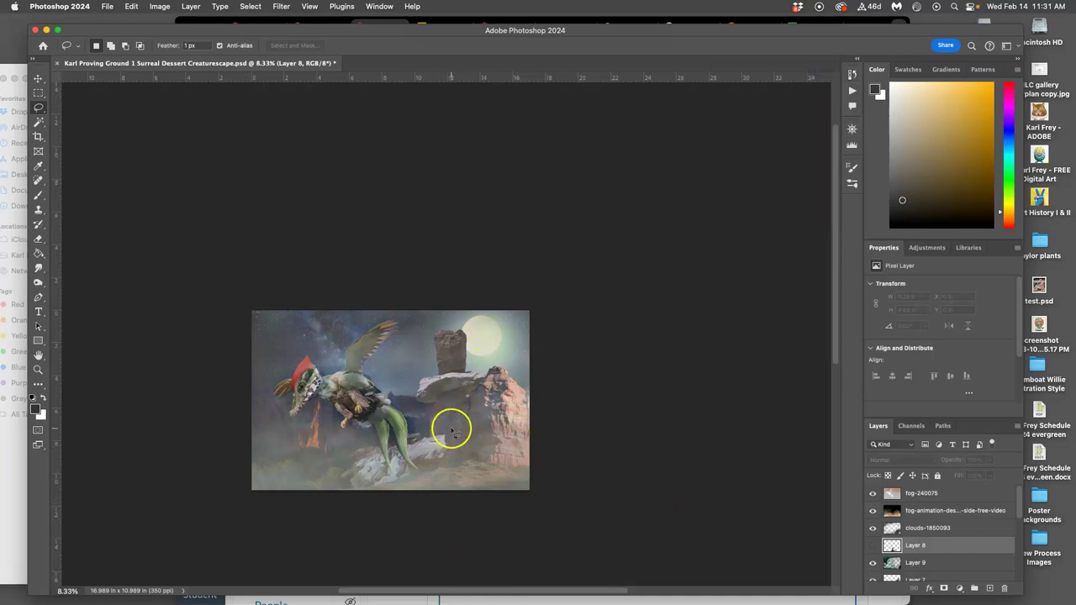
Delete Layer 8
{"action": "scroll", "coordinate": [934, 552], "scroll_direction": "down", "scroll_amount": 1}
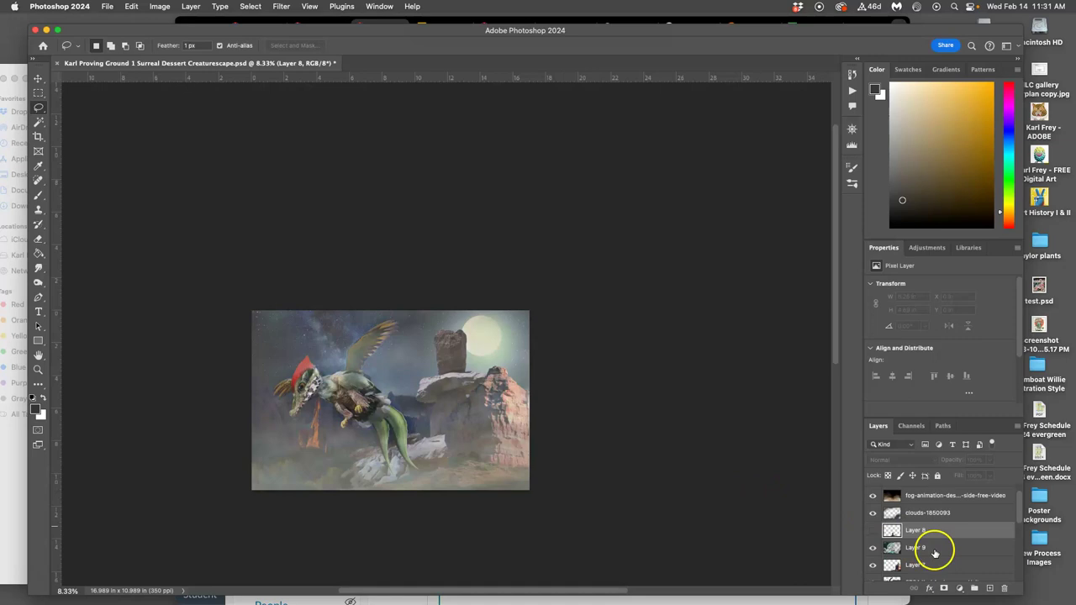
{"action": "left_click", "coordinate": [924, 548]}
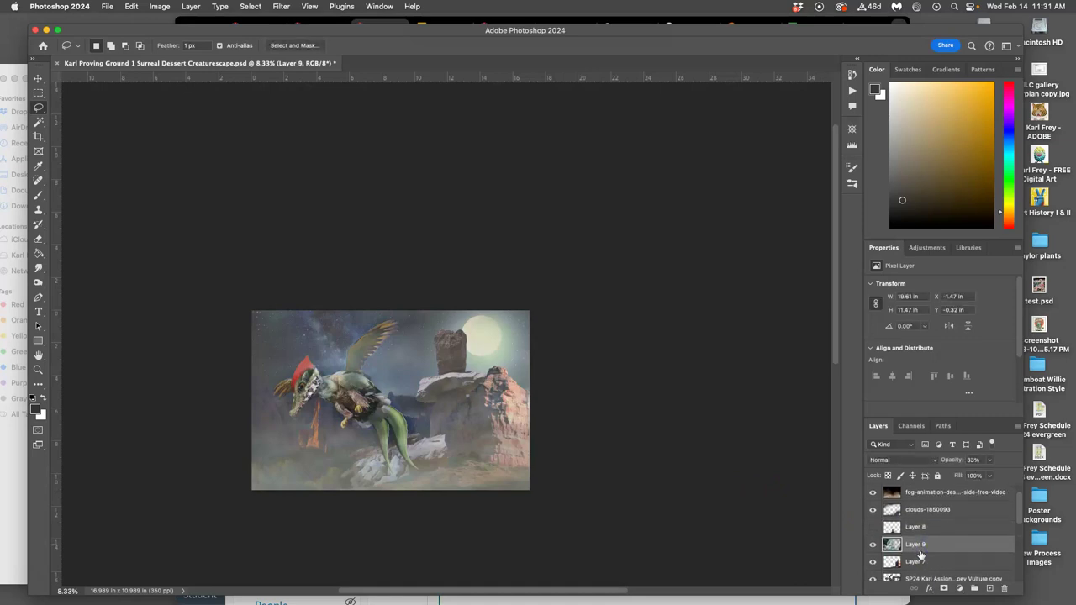
{"action": "left_click", "coordinate": [915, 528]}
{"action": "key", "text": "Delete"}
Select Layer 6 through the bottom layer and merge them with Layer > Merge Layers
{"action": "scroll", "coordinate": [921, 548], "scroll_direction": "down", "scroll_amount": 1}
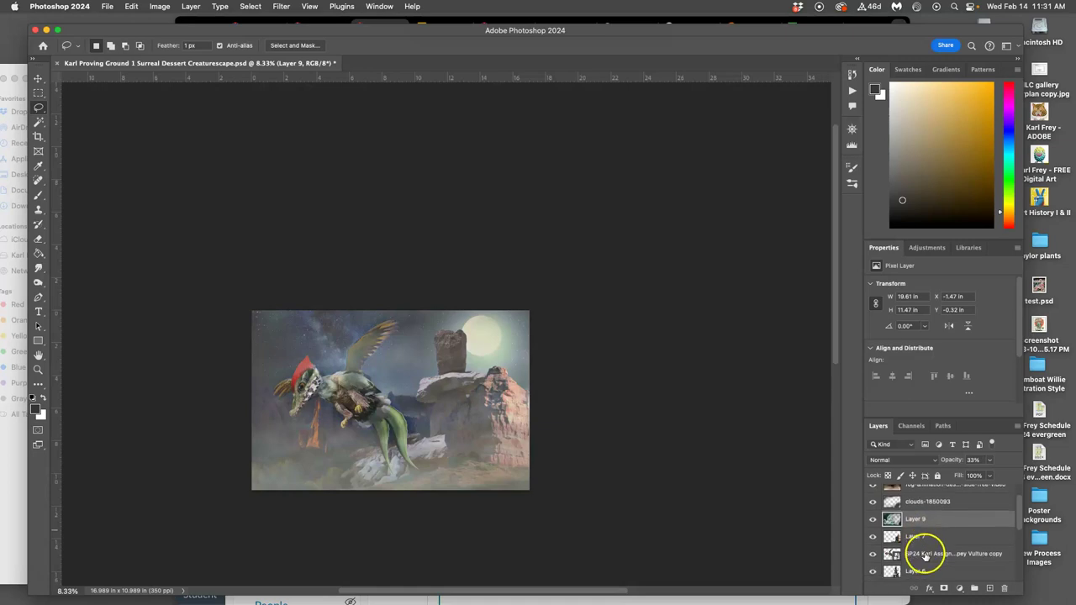
{"action": "left_click", "coordinate": [916, 568]}
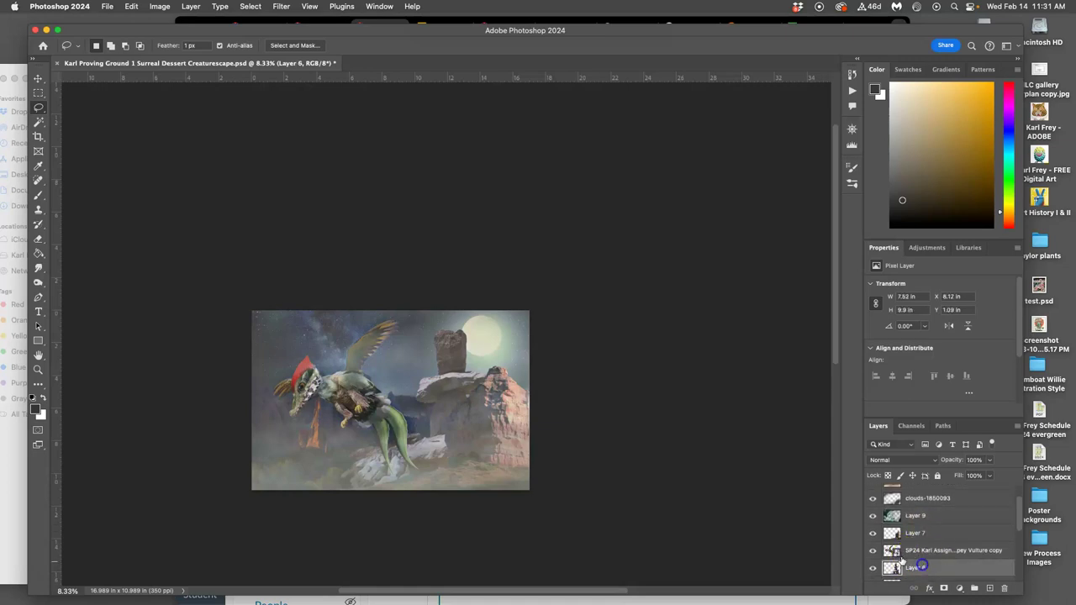
{"action": "left_click", "coordinate": [872, 551]}
{"action": "left_click", "coordinate": [920, 564]}
{"action": "scroll", "coordinate": [922, 566], "scroll_direction": "down", "scroll_amount": 3}
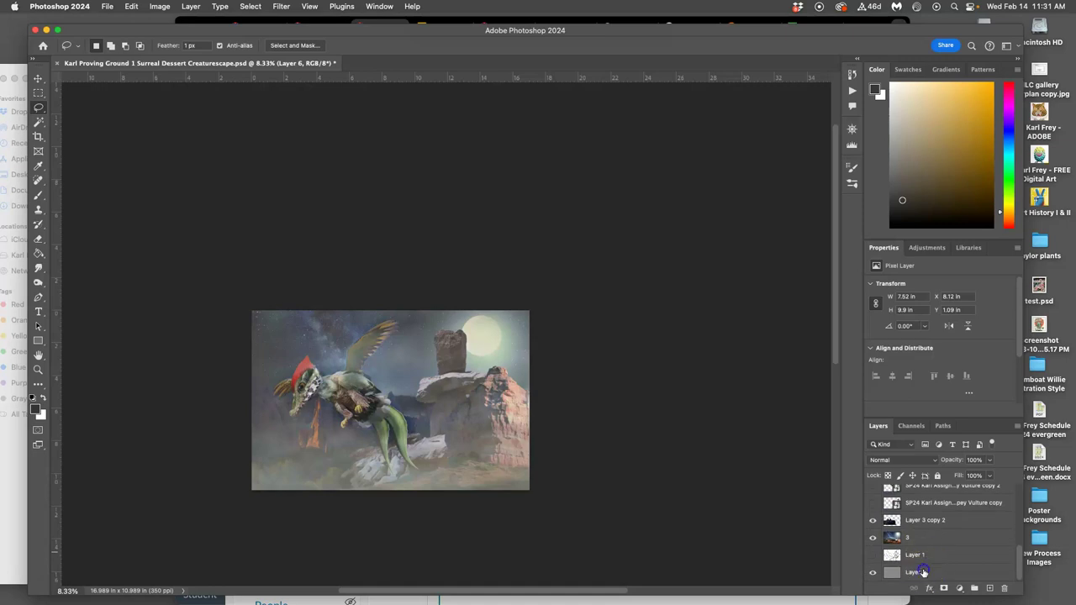
{"action": "left_click", "coordinate": [923, 571], "text": "shift"}
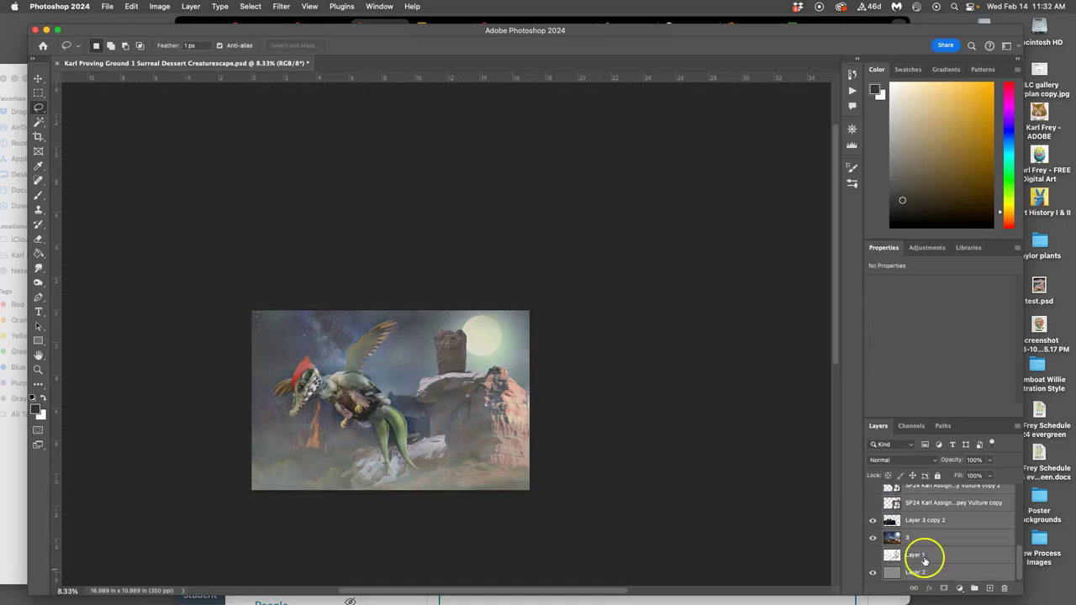
{"action": "scroll", "coordinate": [925, 559], "scroll_direction": "up", "scroll_amount": 3}
{"action": "scroll", "coordinate": [924, 550], "scroll_direction": "up", "scroll_amount": 1}
{"action": "left_click", "coordinate": [191, 6]}
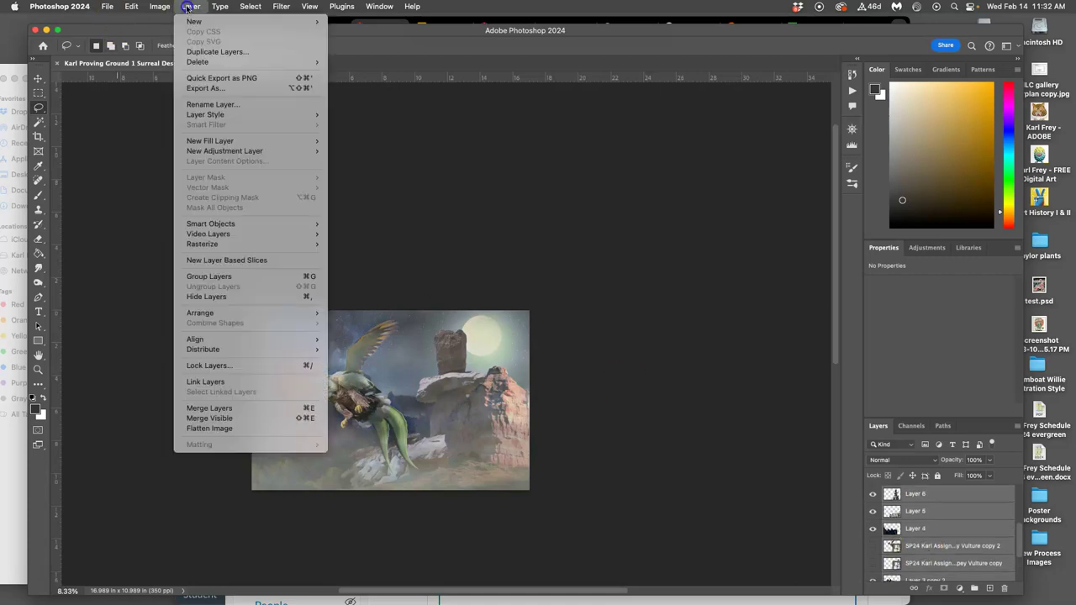
{"action": "left_click", "coordinate": [246, 410]}
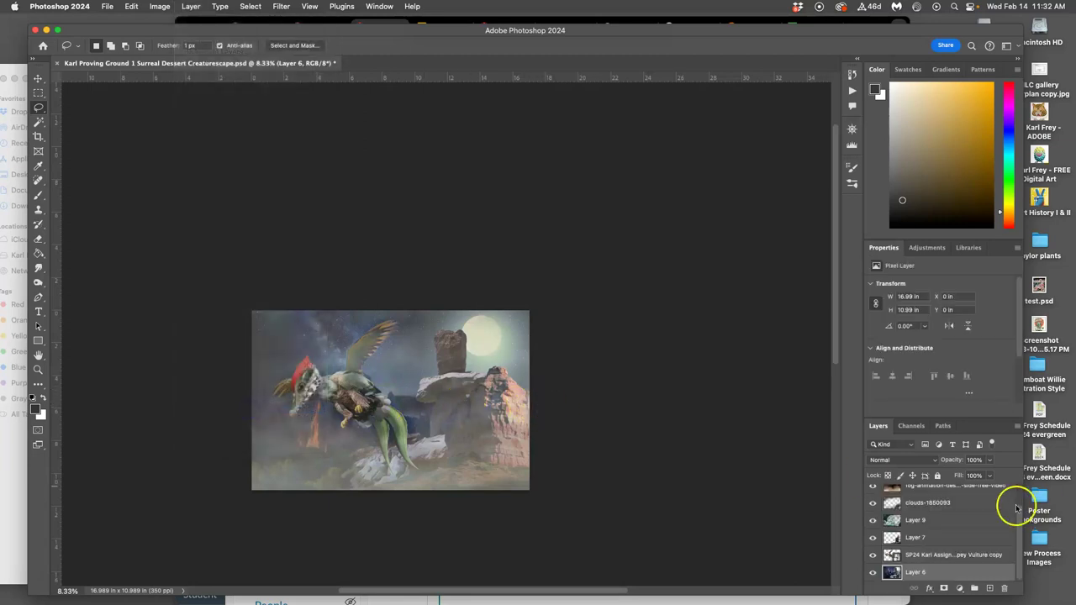
Toggle the merged background and the rock-and-fog layer on and off to compare
{"action": "left_click", "coordinate": [872, 573]}
{"action": "left_click", "coordinate": [872, 572]}
{"action": "left_click", "coordinate": [873, 573]}
{"action": "left_click", "coordinate": [872, 572]}
{"action": "left_click", "coordinate": [873, 572]}
{"action": "left_click", "coordinate": [872, 573]}
{"action": "left_click", "coordinate": [872, 572]}
{"action": "left_click", "coordinate": [872, 573]}
{"action": "left_click", "coordinate": [872, 538]}
{"action": "left_click", "coordinate": [872, 537]}
{"action": "left_click", "coordinate": [873, 537]}
{"action": "left_click", "coordinate": [873, 537]}
{"action": "left_click", "coordinate": [873, 539]}
{"action": "left_click", "coordinate": [874, 539]}
{"action": "left_click", "coordinate": [874, 538]}
{"action": "left_click", "coordinate": [873, 539]}
Move the vulture layer above Layer 7 and merge Layer 7 with Layer 6
{"action": "left_click_drag", "start_coordinate": [893, 554], "coordinate": [908, 558]}
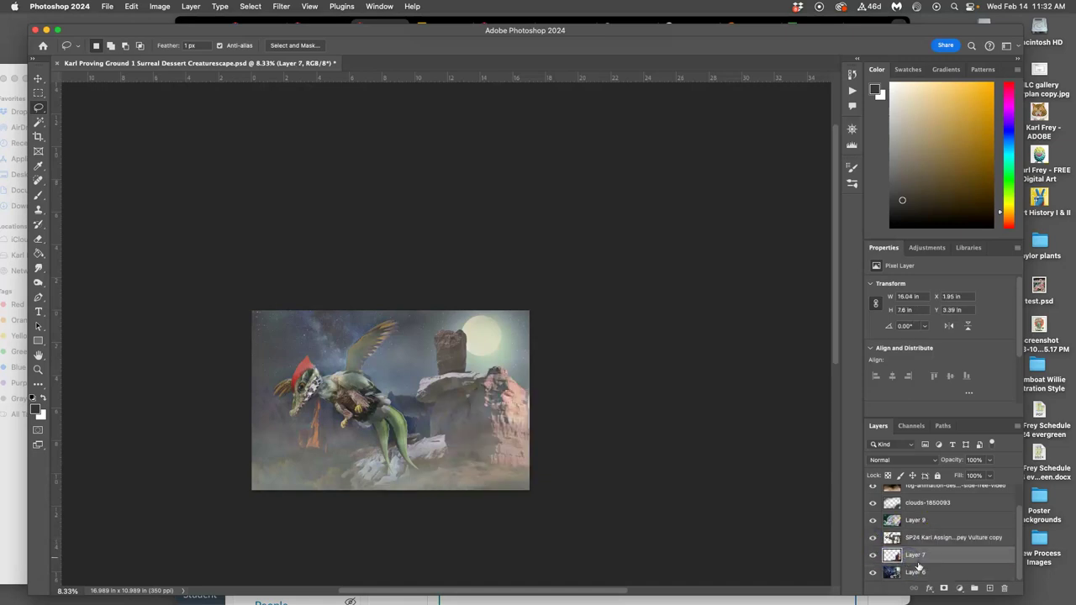
{"action": "left_click", "coordinate": [916, 572]}
{"action": "key", "text": "Delete"}
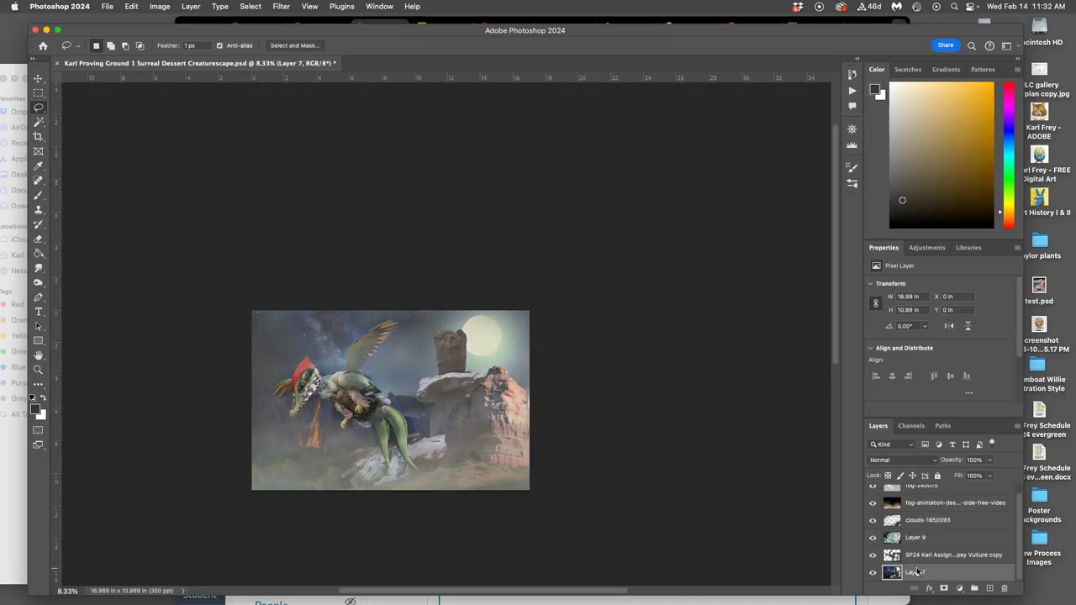
{"action": "left_click", "coordinate": [873, 572]}
{"action": "left_click", "coordinate": [873, 572]}
{"action": "left_click", "coordinate": [873, 572]}
{"action": "left_click", "coordinate": [874, 572]}
{"action": "left_click", "coordinate": [874, 557]}
Toggle the creature, Layer 9, clouds and fog layers on and off to compare
{"action": "left_click", "coordinate": [873, 556]}
{"action": "left_click", "coordinate": [873, 557]}
{"action": "left_click", "coordinate": [873, 557]}
{"action": "left_click", "coordinate": [874, 556]}
{"action": "left_click", "coordinate": [873, 538]}
{"action": "left_click", "coordinate": [873, 538]}
{"action": "left_click", "coordinate": [872, 520]}
{"action": "left_click", "coordinate": [872, 521]}
{"action": "left_click", "coordinate": [872, 504]}
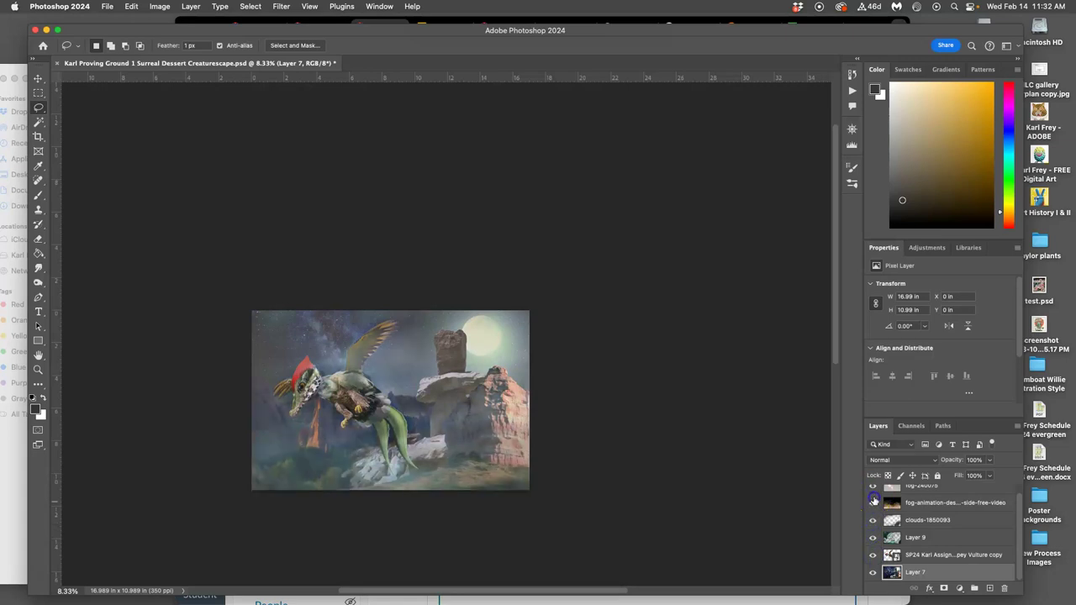
{"action": "left_click", "coordinate": [873, 501]}
{"action": "left_click", "coordinate": [875, 489]}
{"action": "left_click", "coordinate": [875, 490]}
{"action": "left_click", "coordinate": [875, 489]}
{"action": "left_click", "coordinate": [875, 489]}
Lower the fog-240075 layer's opacity to about 13%
{"action": "left_click", "coordinate": [920, 487]}
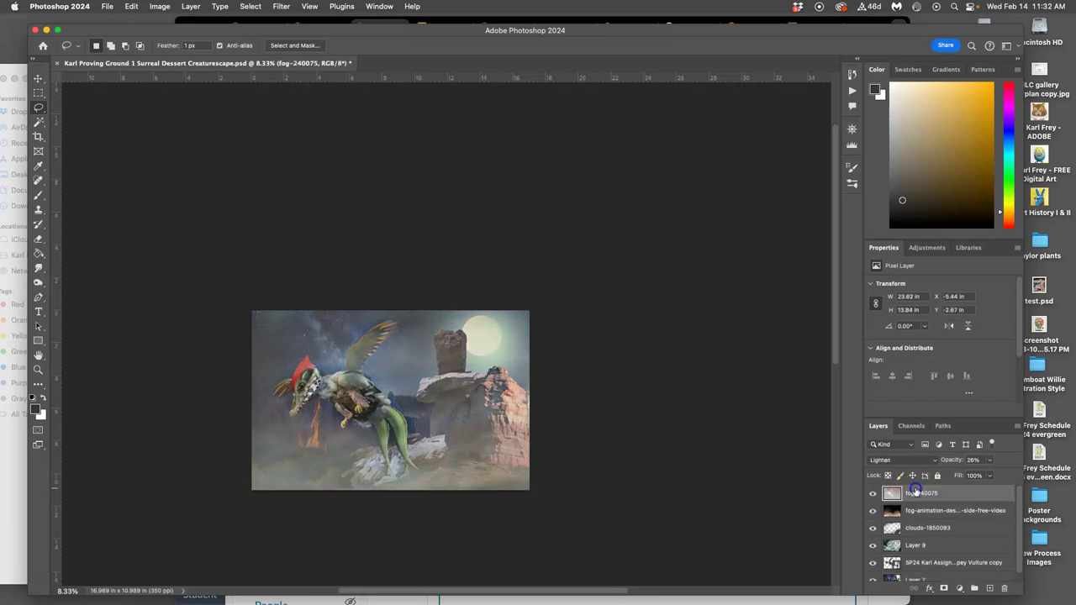
{"action": "left_click", "coordinate": [982, 459]}
{"action": "left_click", "coordinate": [991, 459]}
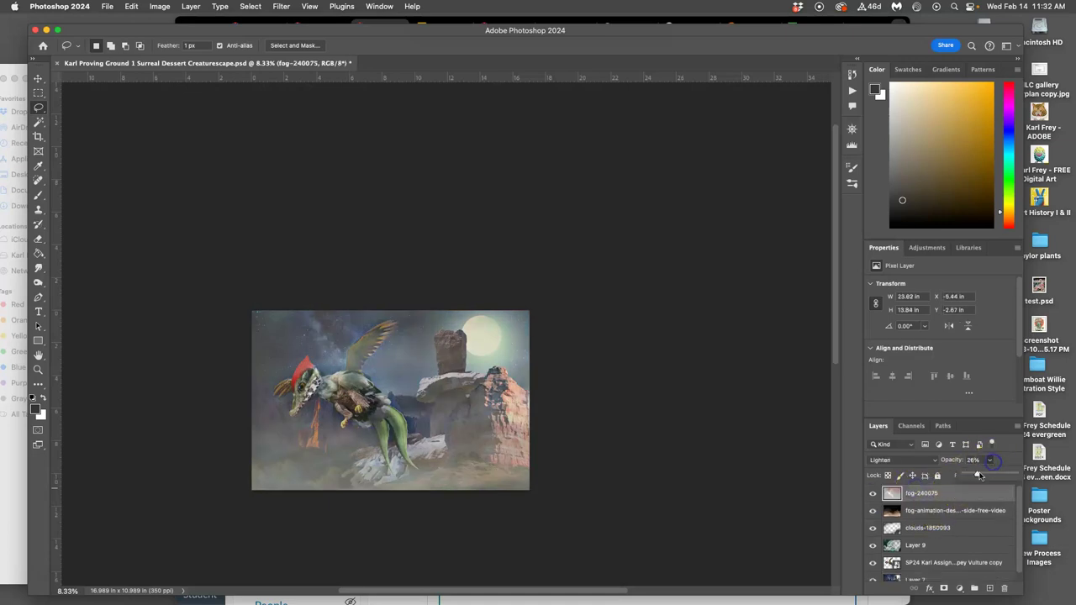
{"action": "left_click_drag", "start_coordinate": [974, 475], "coordinate": [972, 475]}
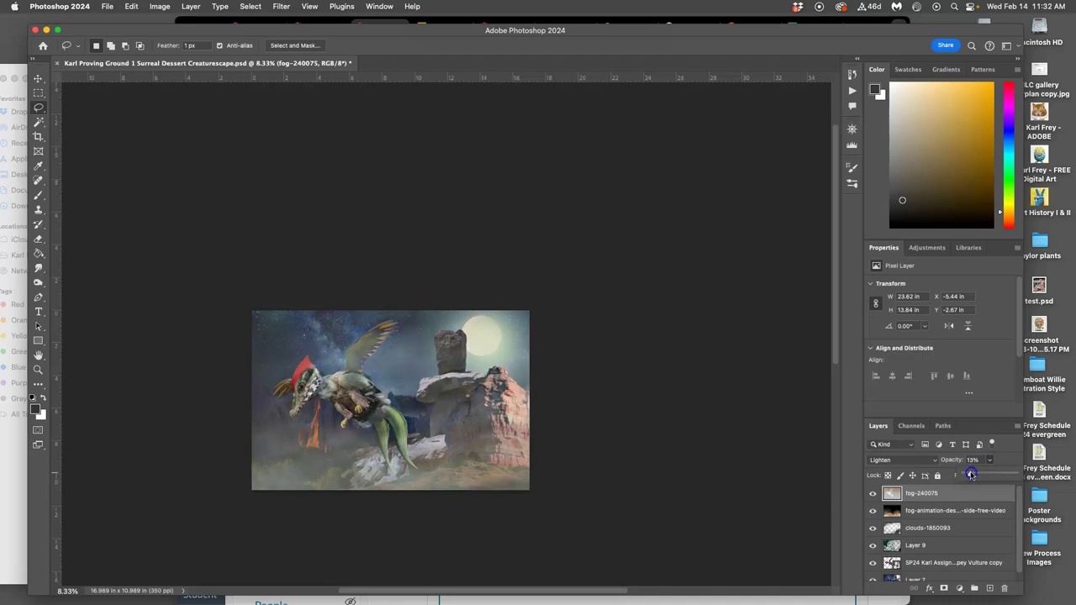
Raise the fog animation layer to 25% opacity and save the document
{"action": "left_click", "coordinate": [973, 510]}
{"action": "left_click", "coordinate": [989, 460]}
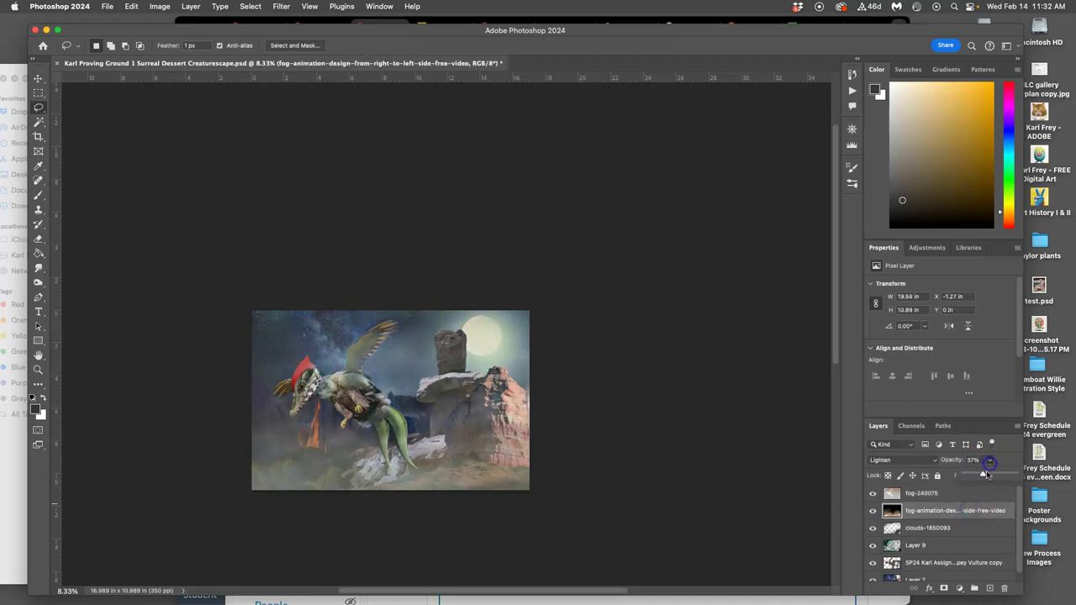
{"action": "left_click_drag", "start_coordinate": [972, 475], "coordinate": [977, 475]}
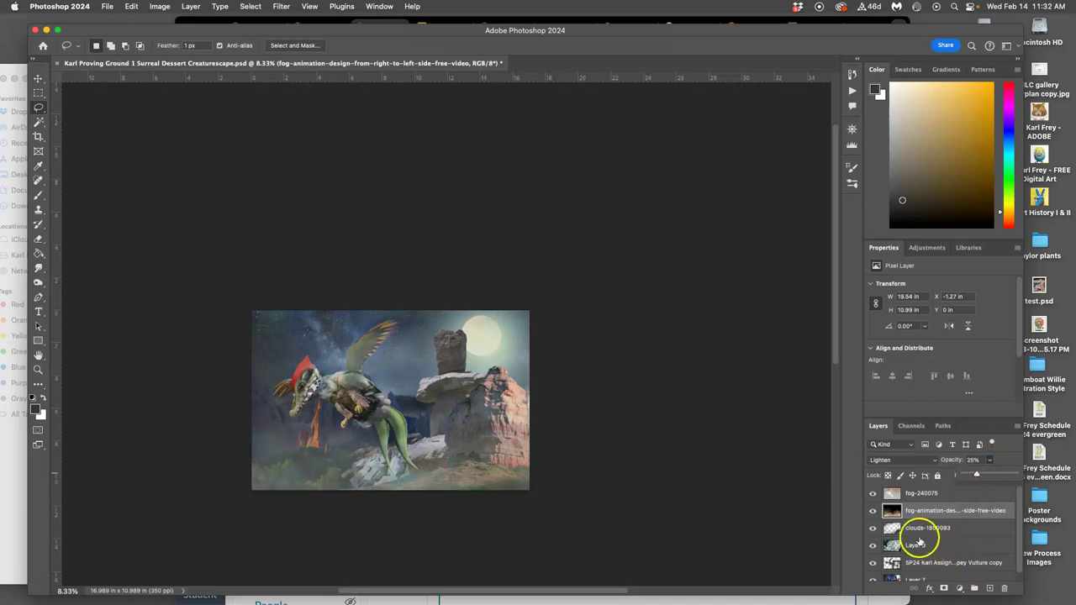
{"action": "left_click", "coordinate": [919, 495]}
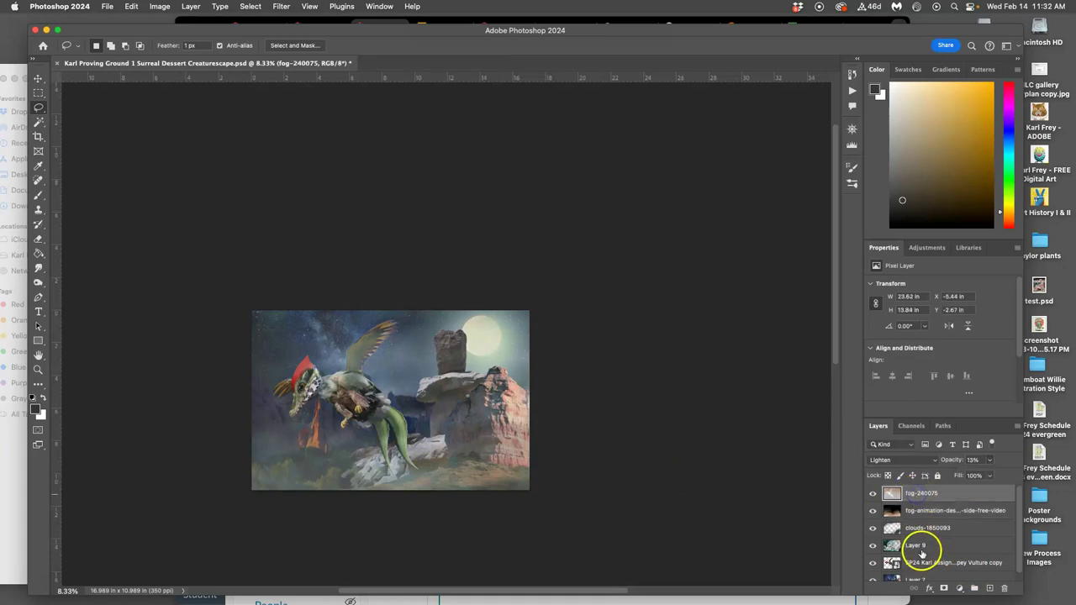
{"action": "key", "text": "super+s"}
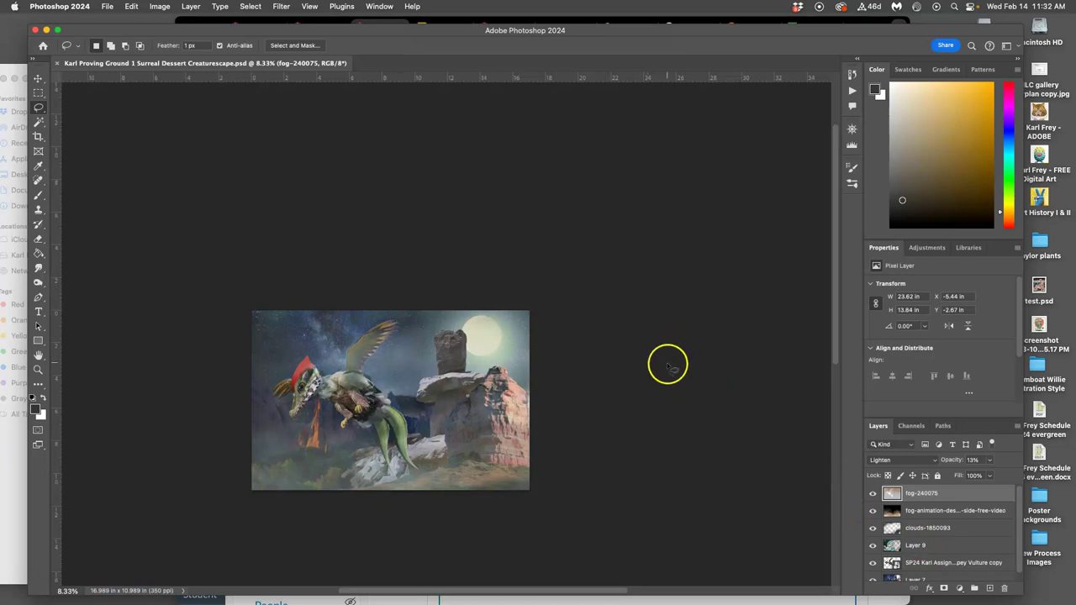
{"action": "left_click", "coordinate": [928, 546], "text": "shift"}
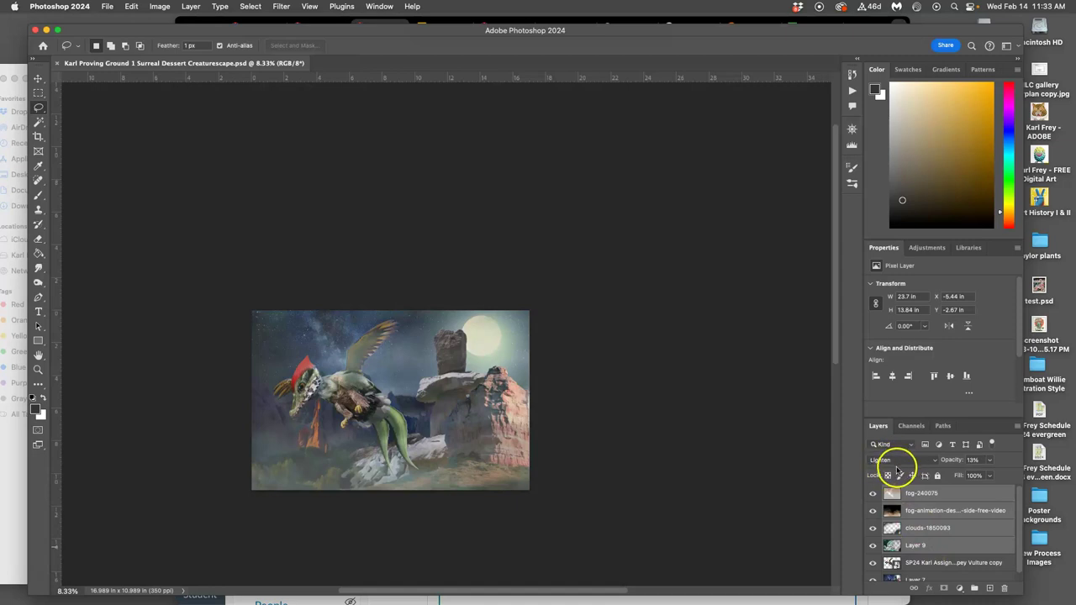
{"action": "key", "text": "super+e"}
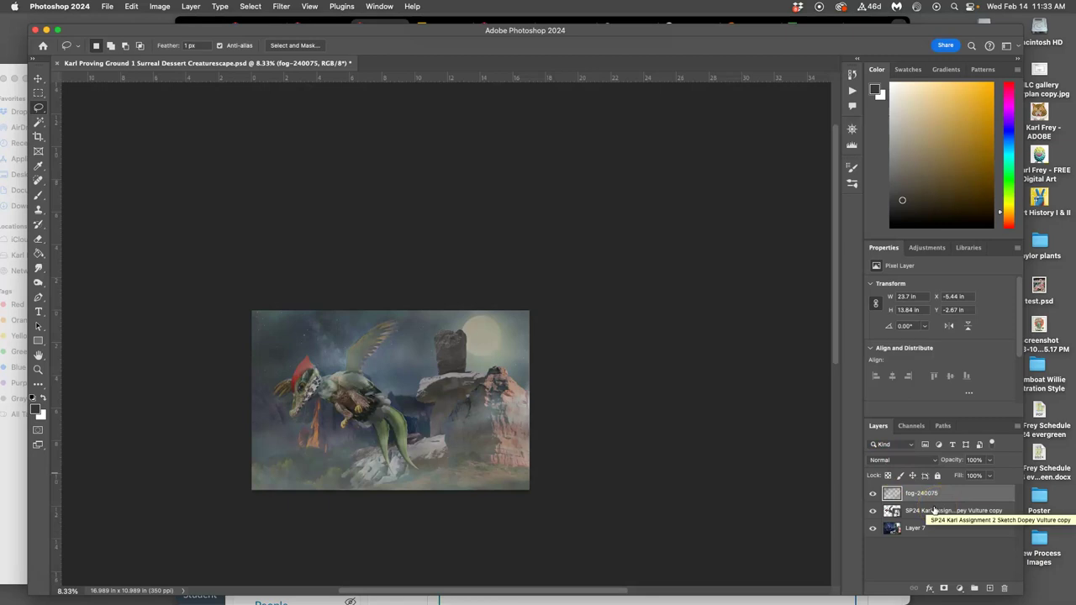
{"action": "key", "text": "super+z"}
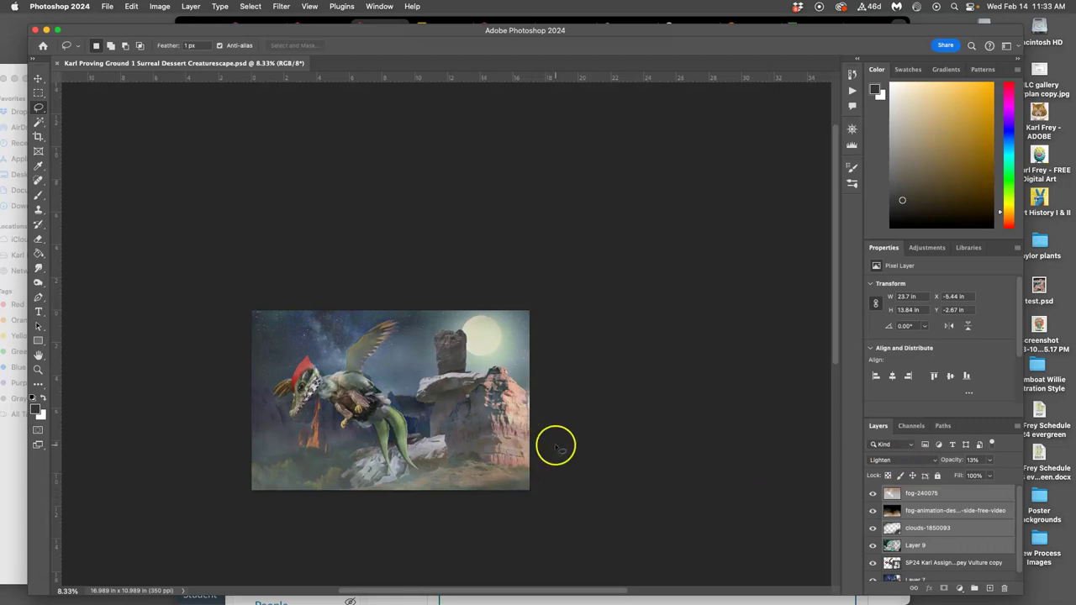
{"action": "key", "text": "super+equal"}
{"action": "key", "text": "super+equal"}
Rename background plate Layer 7 to 'Setting', lock it fully, and add empty Layer 10 above it
{"action": "scroll", "coordinate": [559, 450], "scroll_direction": "down", "scroll_amount": 4}
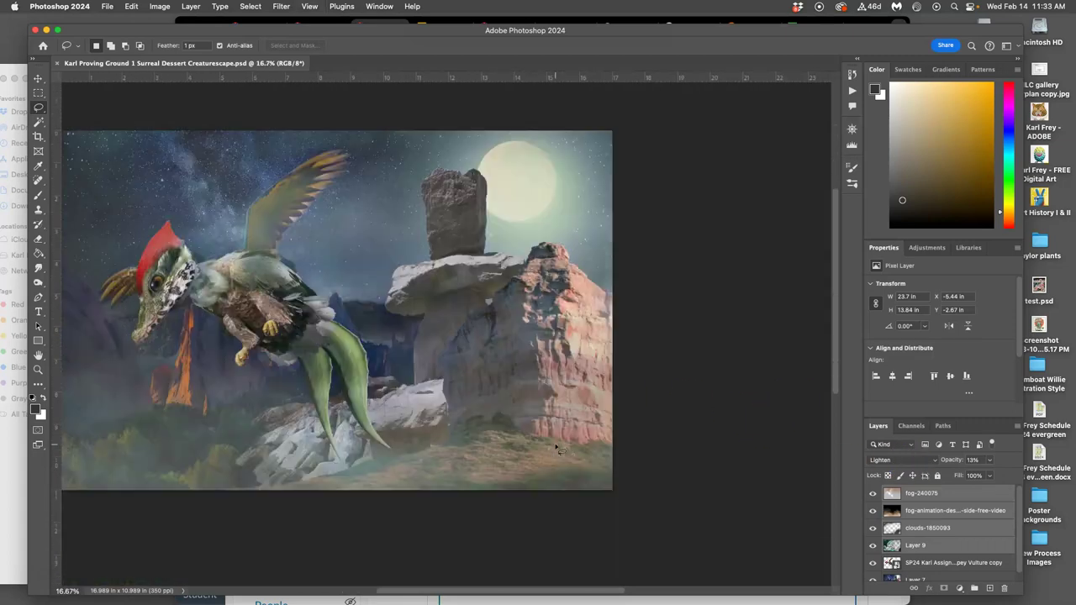
{"action": "scroll", "coordinate": [533, 445], "scroll_direction": "left", "scroll_amount": 6}
{"action": "scroll", "coordinate": [511, 435], "scroll_direction": "up", "scroll_amount": 2}
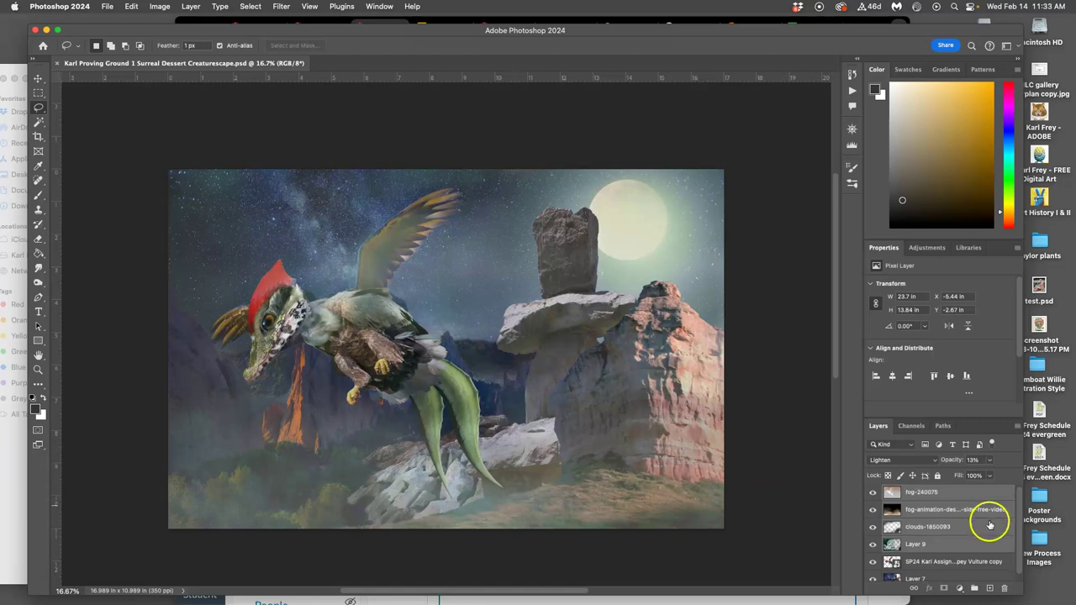
{"action": "scroll", "coordinate": [990, 525], "scroll_direction": "down", "scroll_amount": 1}
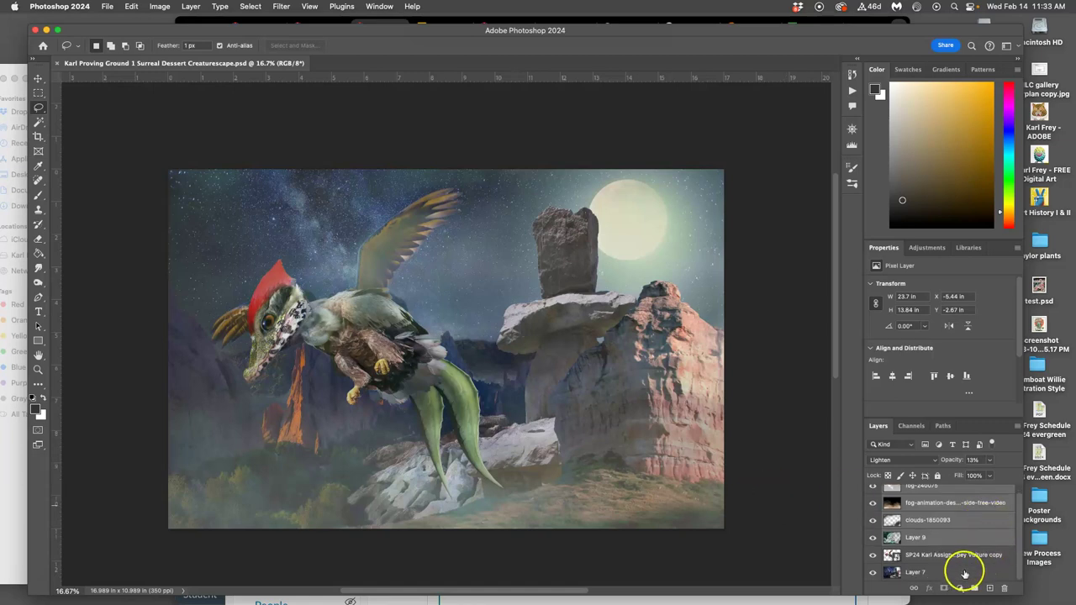
{"action": "left_click", "coordinate": [965, 572]}
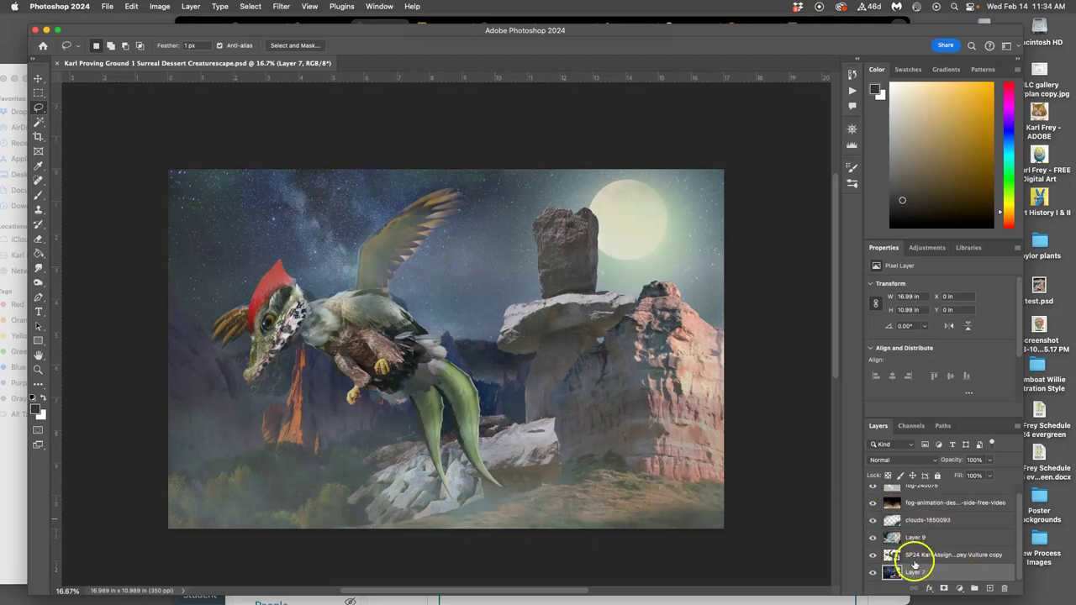
{"action": "double_click", "coordinate": [914, 573]}
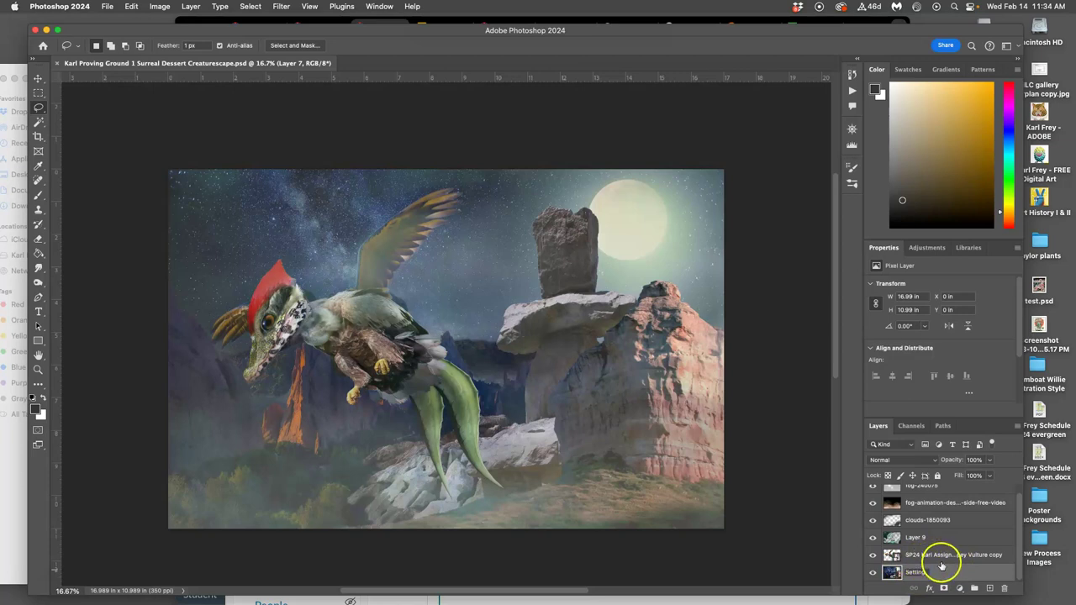
{"action": "key", "text": "Return"}
{"action": "left_click", "coordinate": [937, 475]}
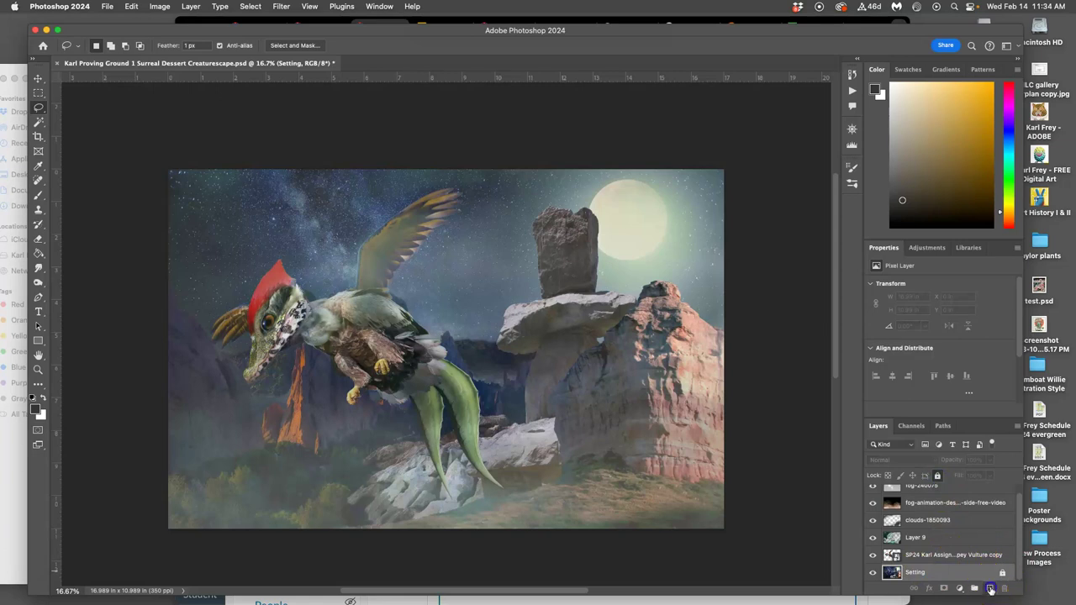
{"action": "left_click", "coordinate": [990, 586]}
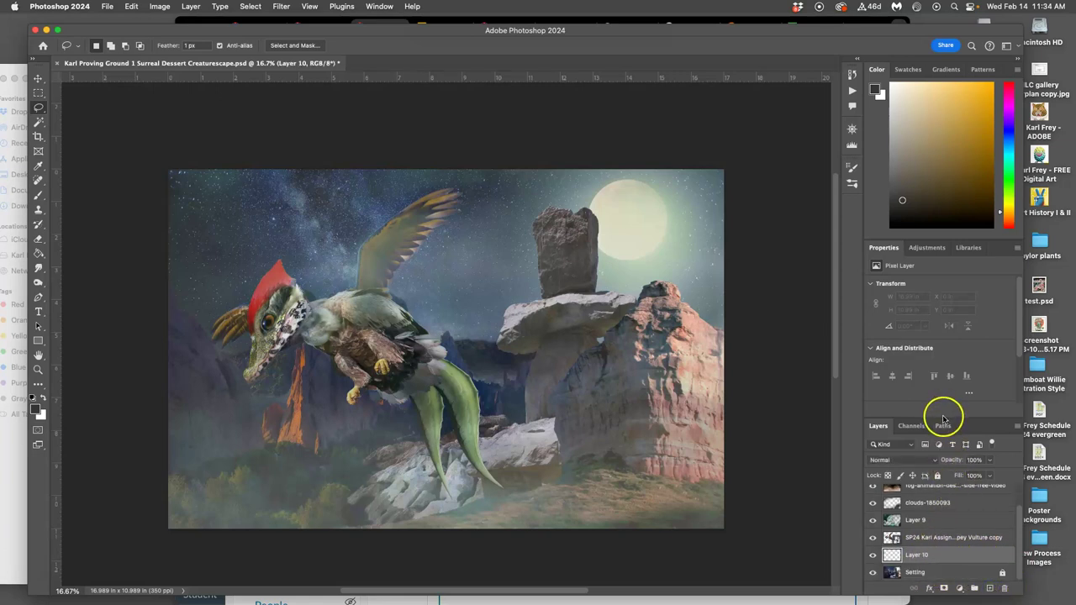
Name the new Layer 10 'Non-Destructive Overlay Layer'
{"action": "left_click_drag", "start_coordinate": [943, 418], "coordinate": [958, 308]}
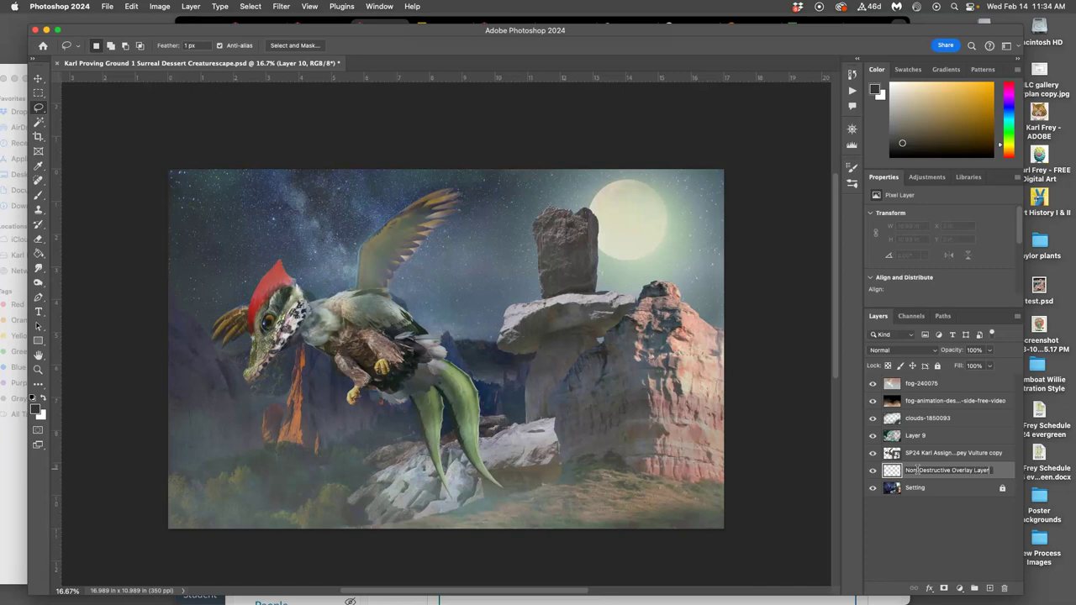
{"action": "left_click", "coordinate": [997, 473]}
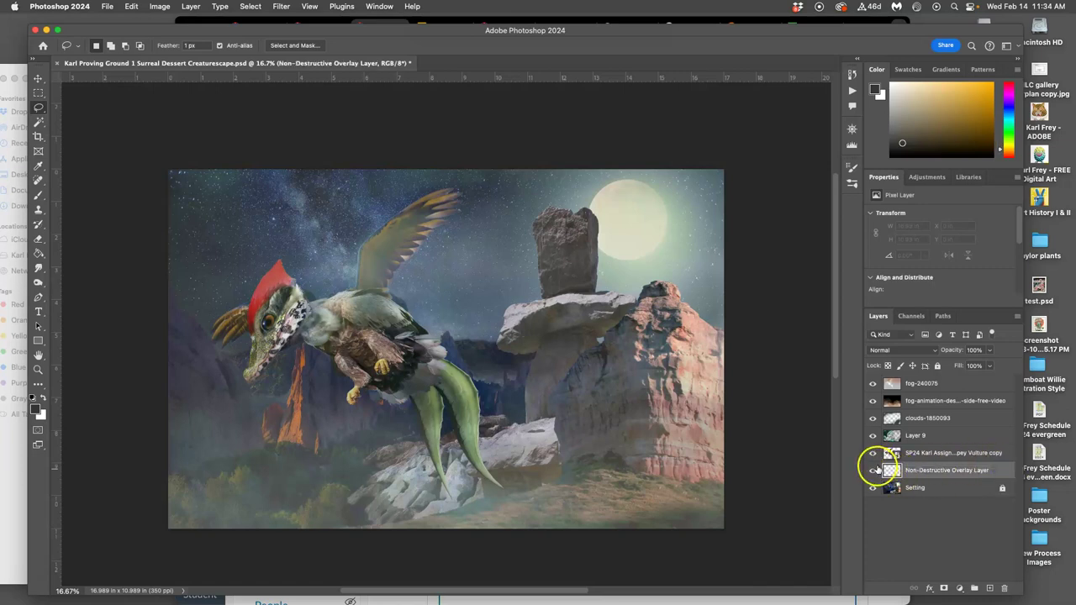
{"action": "right_click", "coordinate": [874, 469]}
{"action": "left_click", "coordinate": [917, 593]}
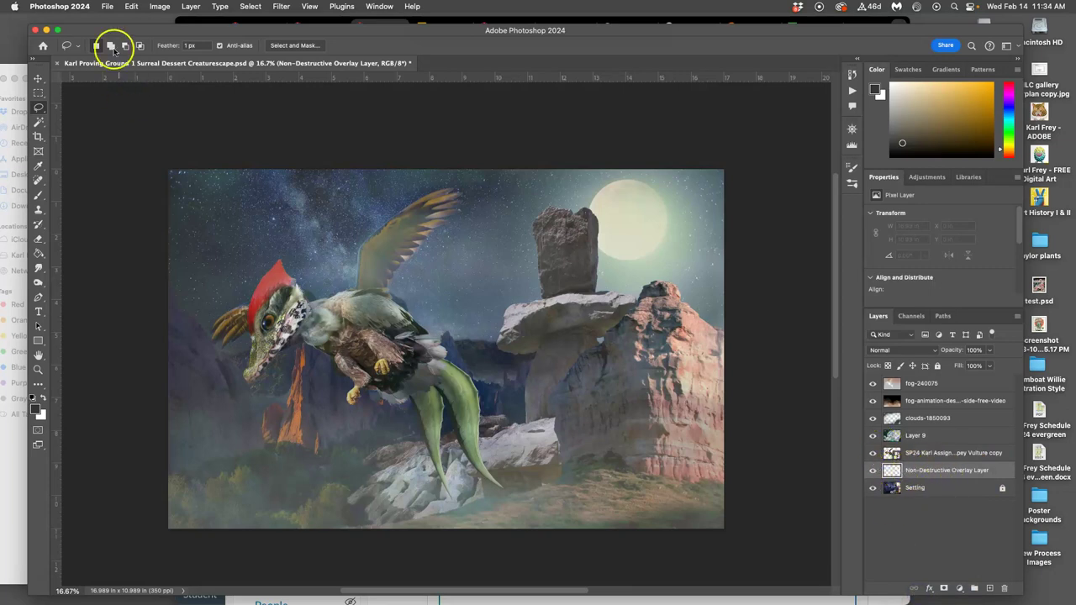
Fill the overlay layer with 50% gray via Edit > Fill, then hide Layer 9 and the clouds layer
{"action": "left_click", "coordinate": [132, 7]}
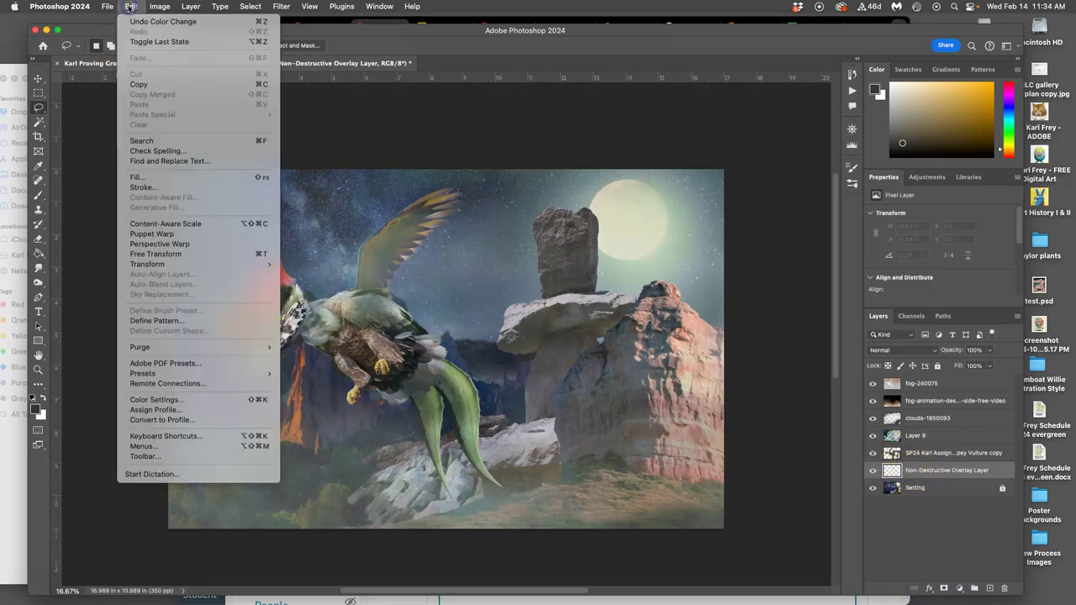
{"action": "left_click", "coordinate": [149, 178]}
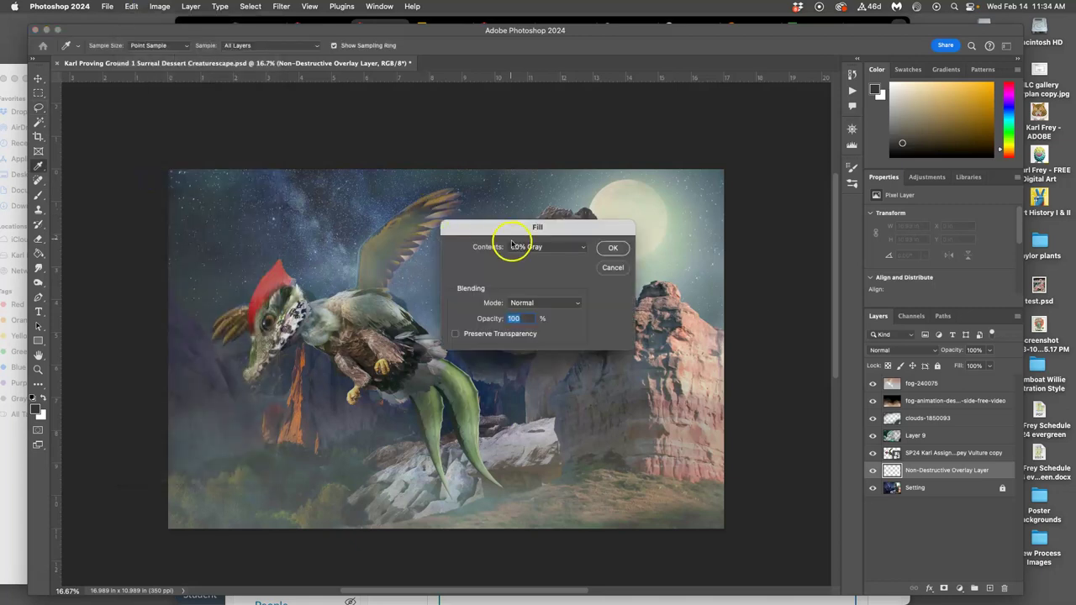
{"action": "left_click", "coordinate": [611, 249]}
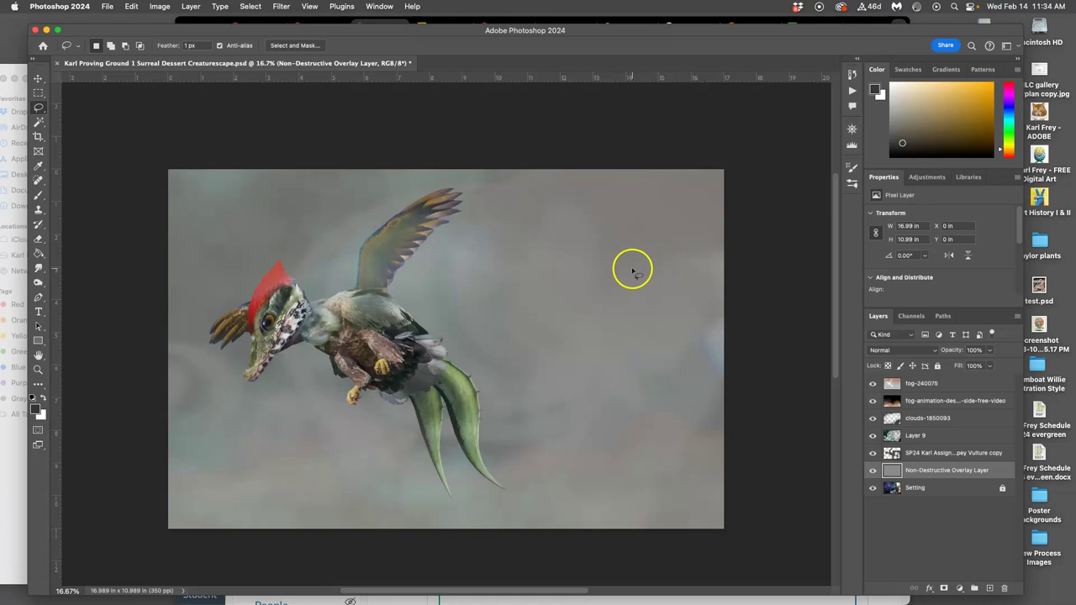
{"action": "left_click_drag", "start_coordinate": [872, 437], "coordinate": [873, 391]}
Hide the fog-240075 layer and set the gray overlay layer's blend mode to Overlay
{"action": "left_click", "coordinate": [872, 388]}
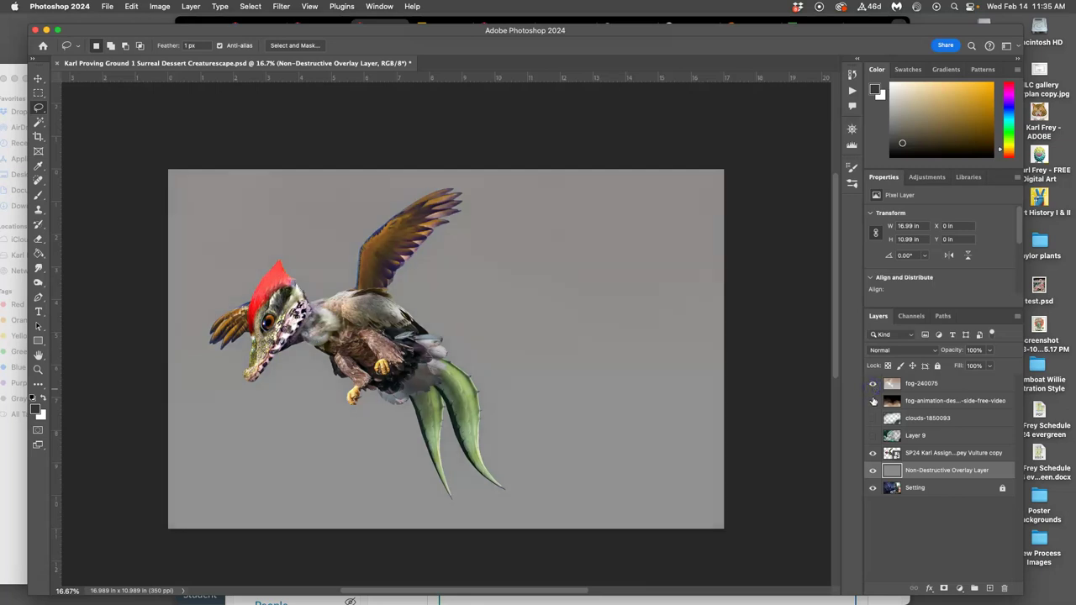
{"action": "mouse_move", "coordinate": [872, 383]}
{"action": "left_mouse_down"}
{"action": "mouse_move", "coordinate": [894, 427]}
{"action": "mouse_move", "coordinate": [892, 473]}
{"action": "left_mouse_up"}
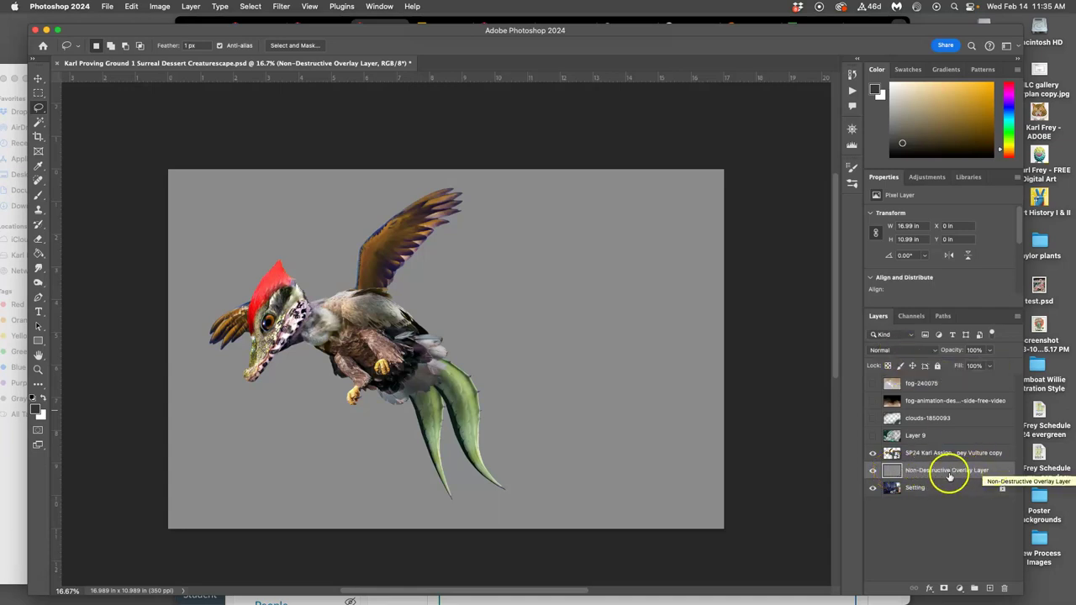
{"action": "left_click", "coordinate": [896, 350]}
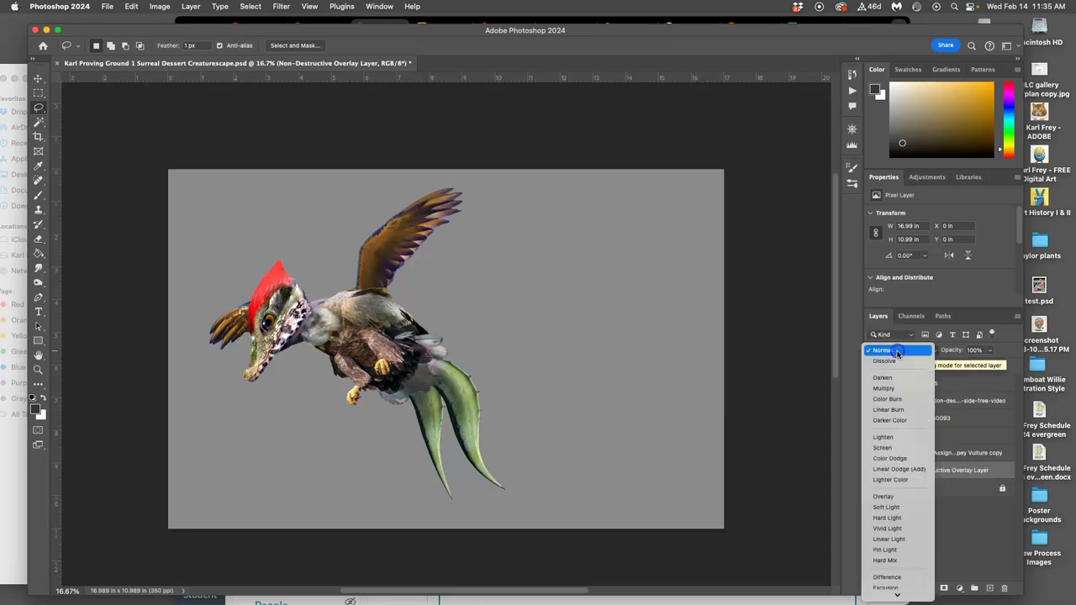
{"action": "left_click", "coordinate": [896, 496]}
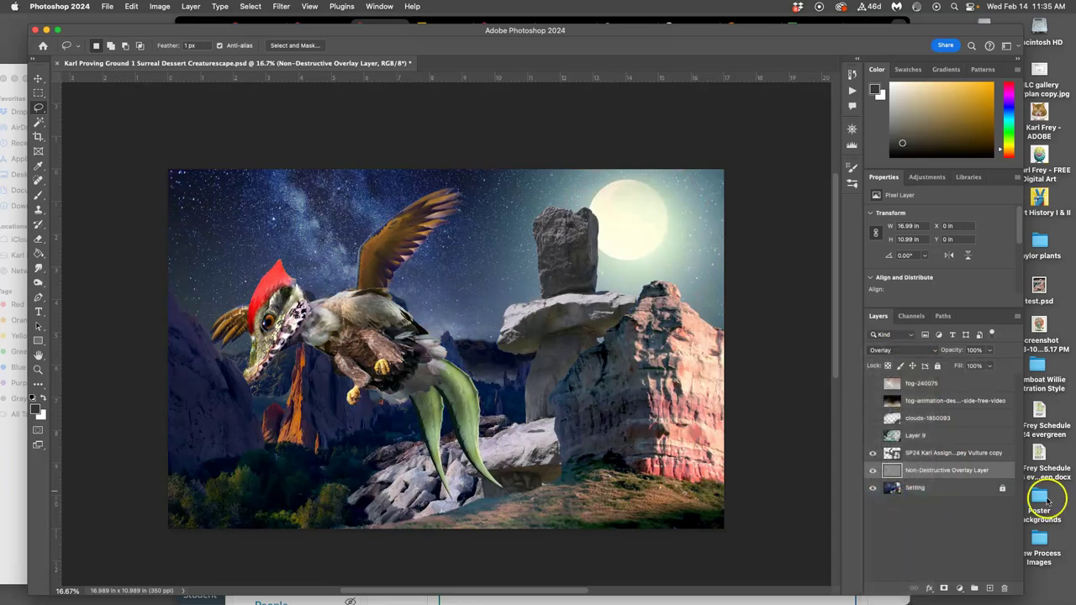
Toggle the overlay layer's visibility to compare the scene, leaving it visible
{"action": "left_click", "coordinate": [872, 470]}
{"action": "left_click", "coordinate": [872, 471]}
{"action": "left_click", "coordinate": [871, 472]}
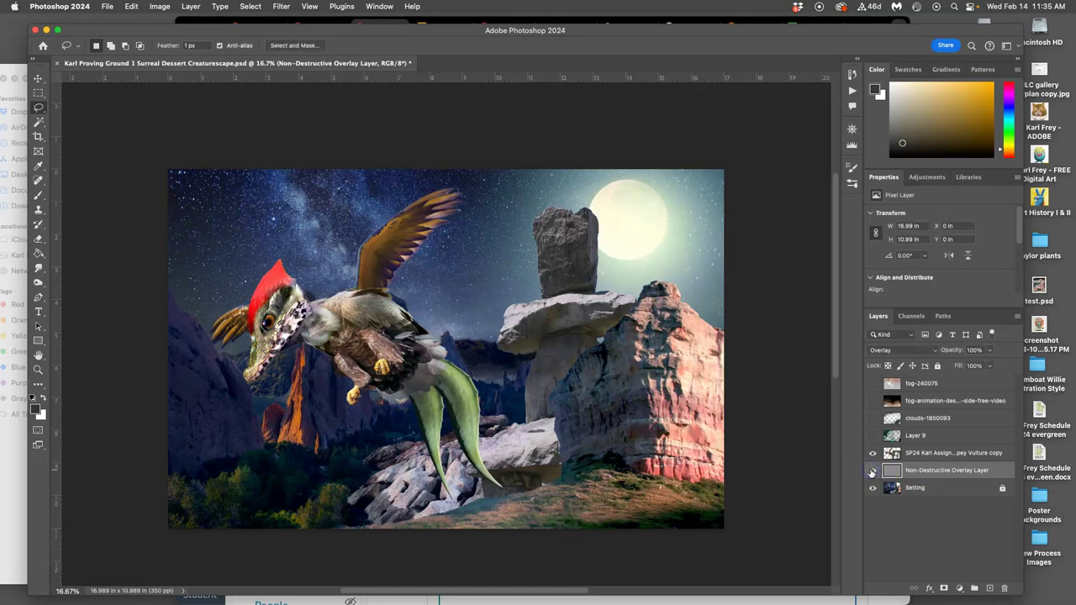